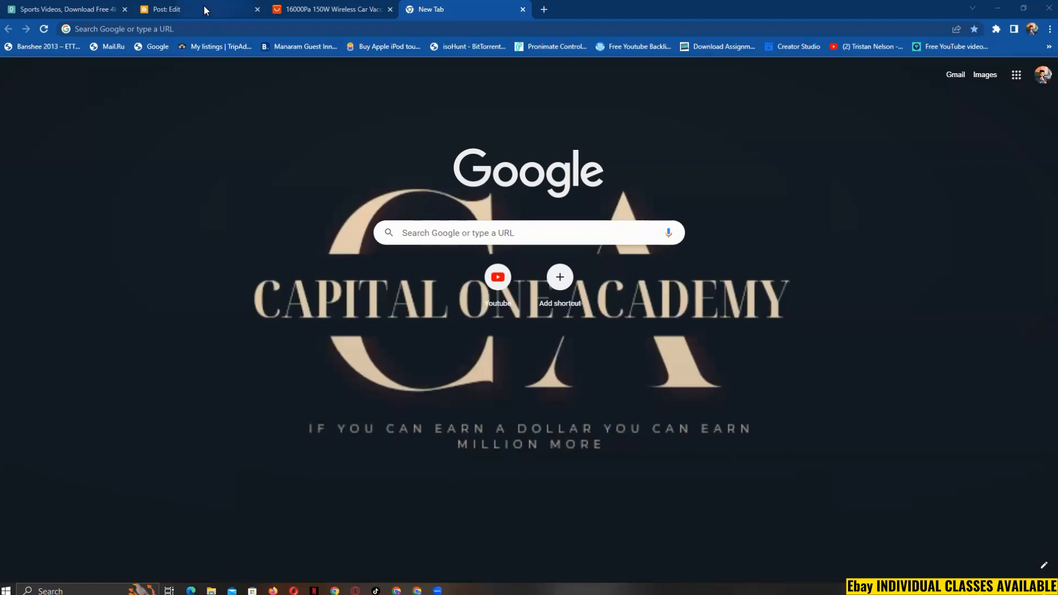
Step: Review the existing vacuum cleaner post in the Blogger editor, including its specification, feature and shape sections and product images
{"action": "left_click", "coordinate": [220, 10]}
{"action": "scroll", "coordinate": [520, 329], "scroll_direction": "up", "scroll_amount": 1}
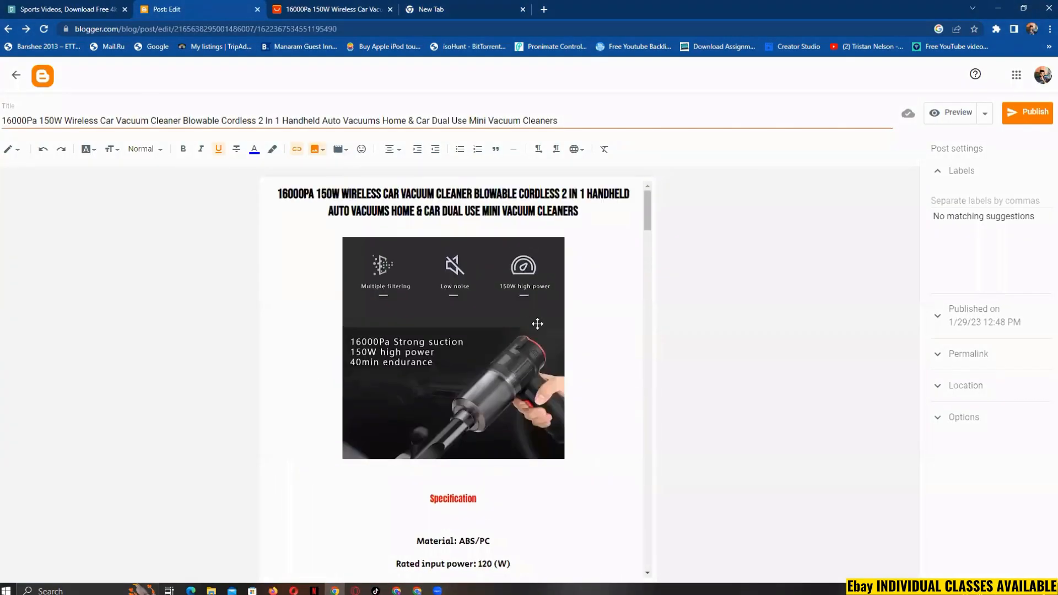
{"action": "scroll", "coordinate": [533, 324], "scroll_direction": "down", "scroll_amount": 4}
{"action": "scroll", "coordinate": [542, 324], "scroll_direction": "down", "scroll_amount": 7}
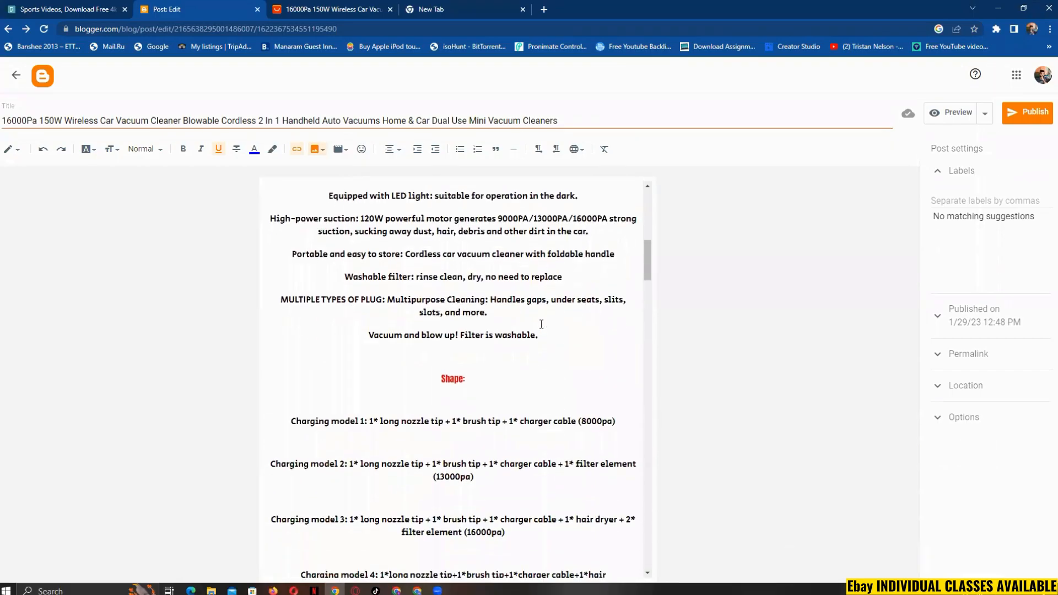
{"action": "scroll", "coordinate": [541, 324], "scroll_direction": "up", "scroll_amount": 11}
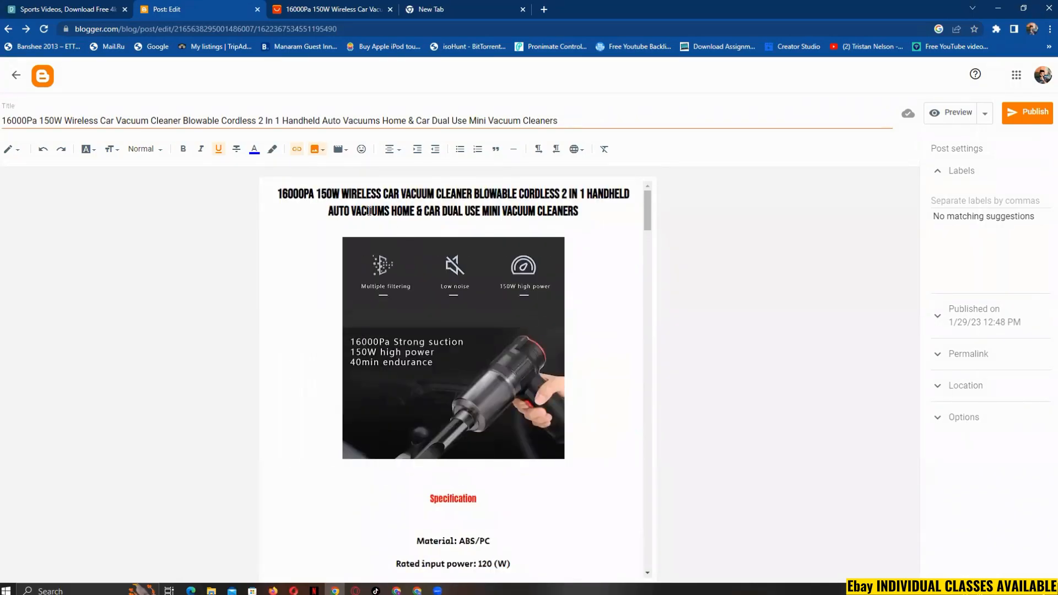
{"action": "scroll", "coordinate": [497, 331], "scroll_direction": "down", "scroll_amount": 4}
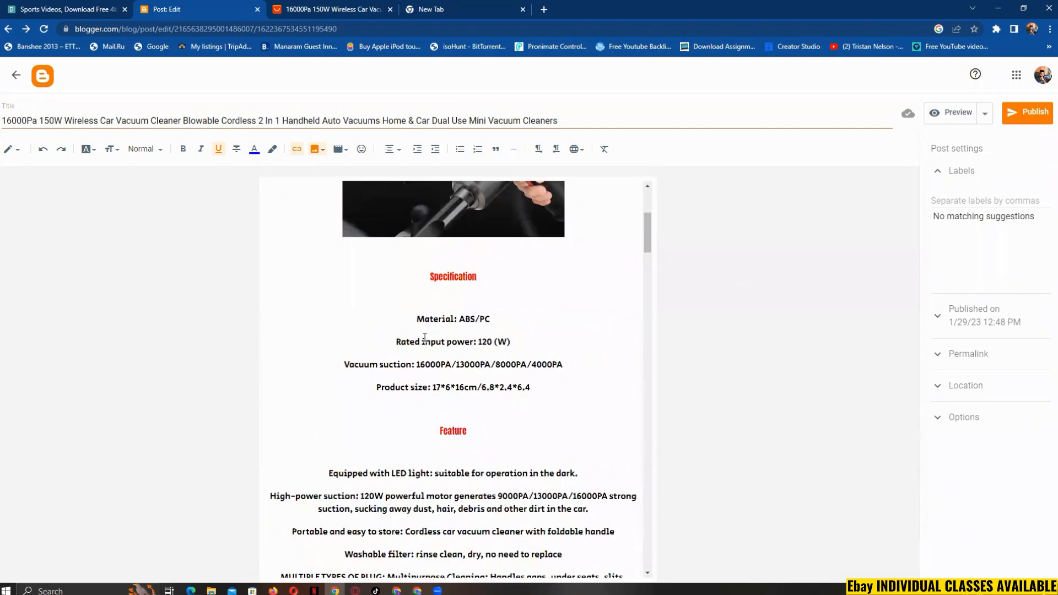
{"action": "scroll", "coordinate": [427, 337], "scroll_direction": "down", "scroll_amount": 2}
{"action": "scroll", "coordinate": [427, 336], "scroll_direction": "down", "scroll_amount": 2}
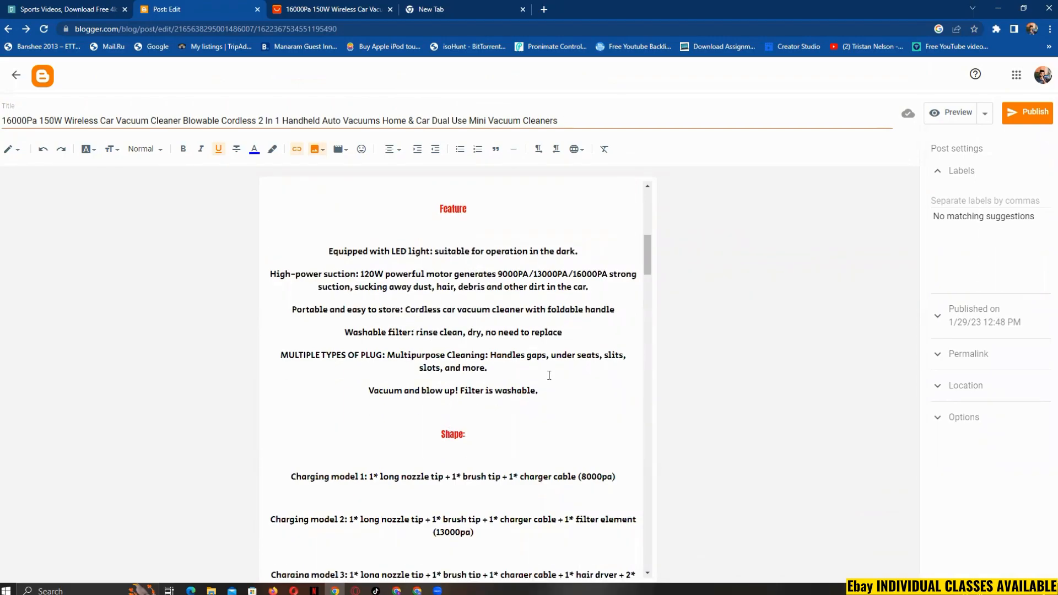
{"action": "scroll", "coordinate": [489, 280], "scroll_direction": "down", "scroll_amount": 6}
{"action": "scroll", "coordinate": [547, 373], "scroll_direction": "down", "scroll_amount": 10}
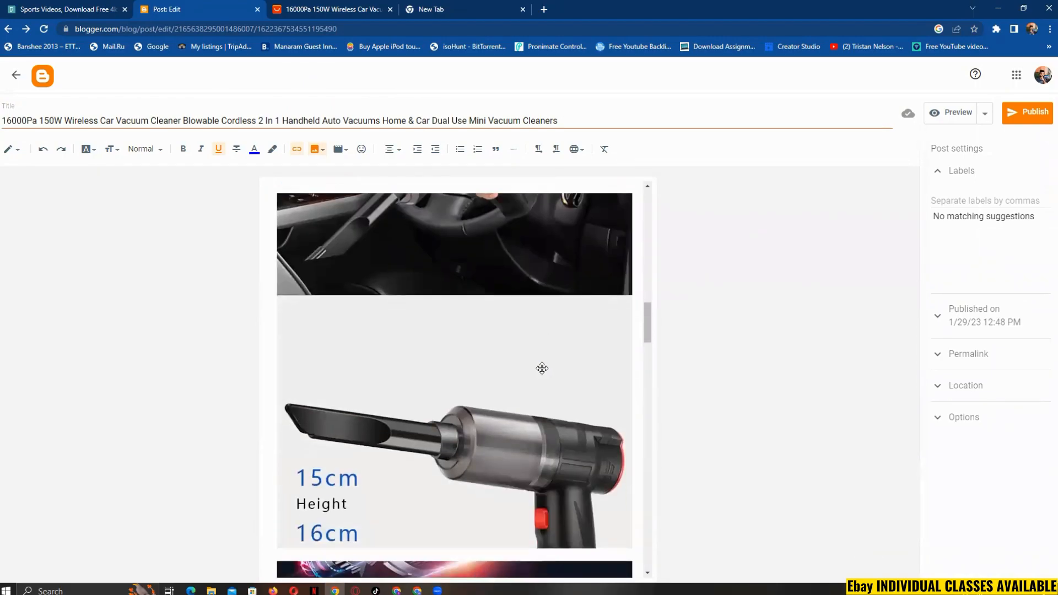
{"action": "scroll", "coordinate": [542, 368], "scroll_direction": "down", "scroll_amount": 4}
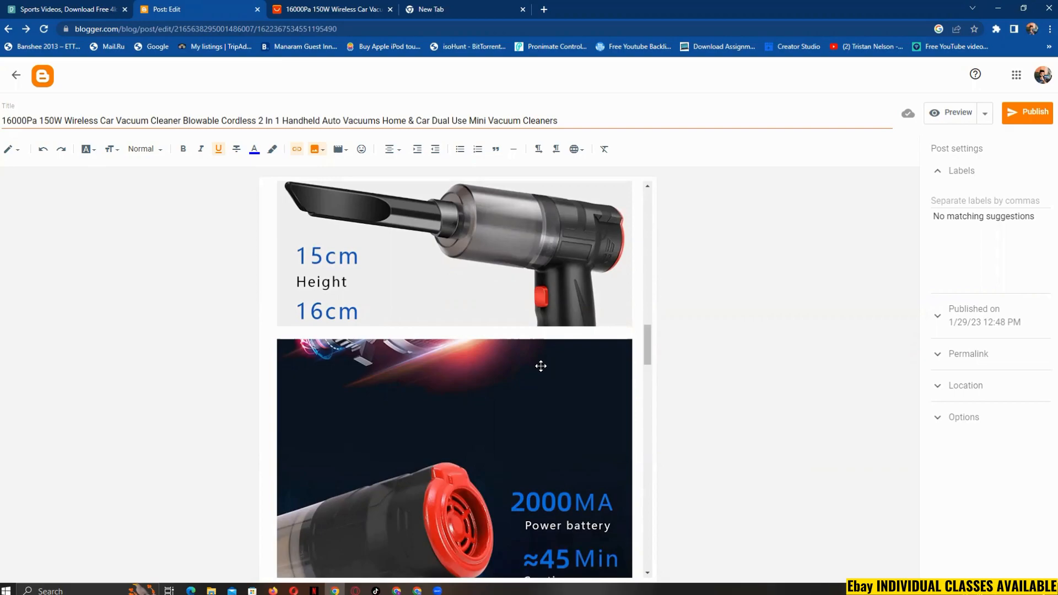
Step: Switch to the other Chrome window and search Google for blogger
{"action": "left_click", "coordinate": [418, 591]}
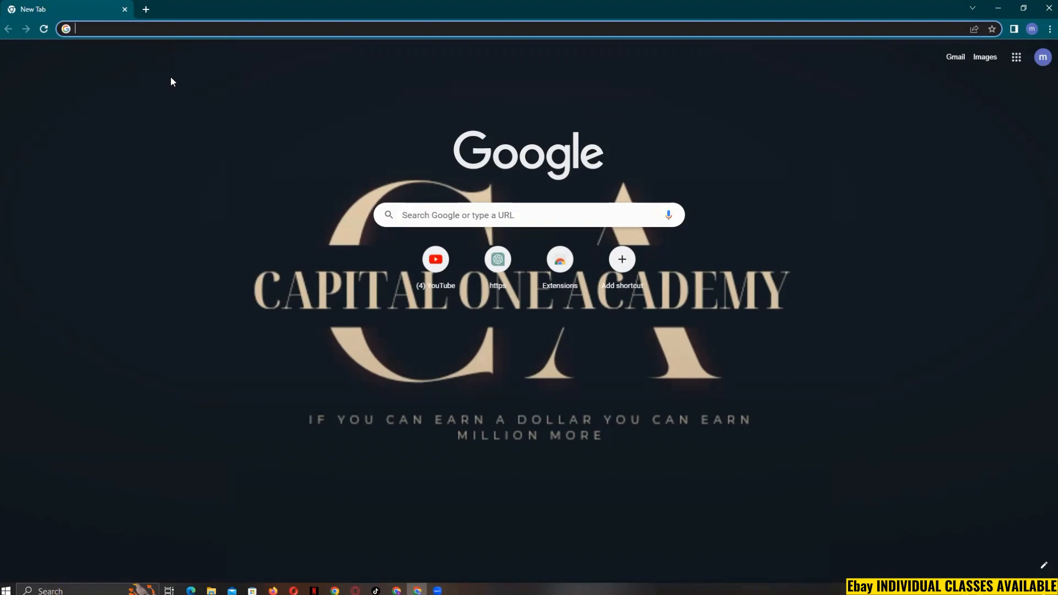
{"action": "type", "text": "b"}
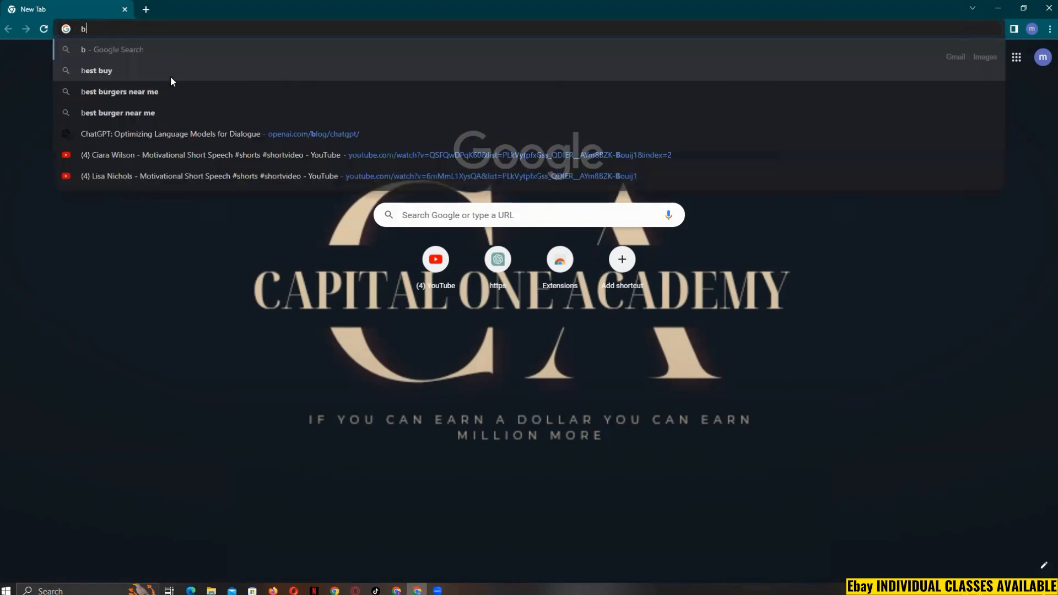
{"action": "type", "text": "logger"}
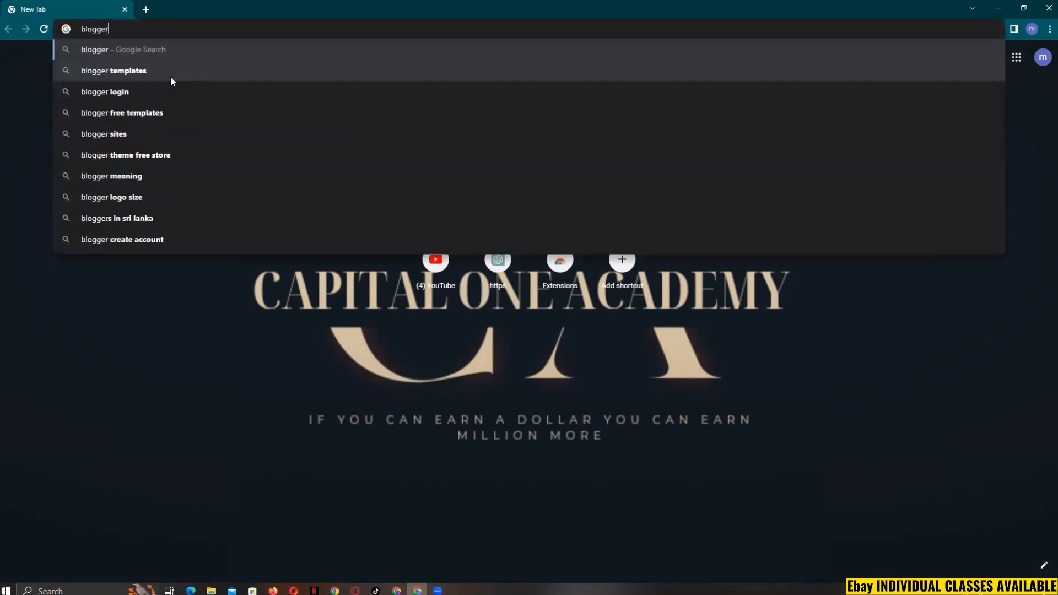
{"action": "left_click", "coordinate": [132, 53]}
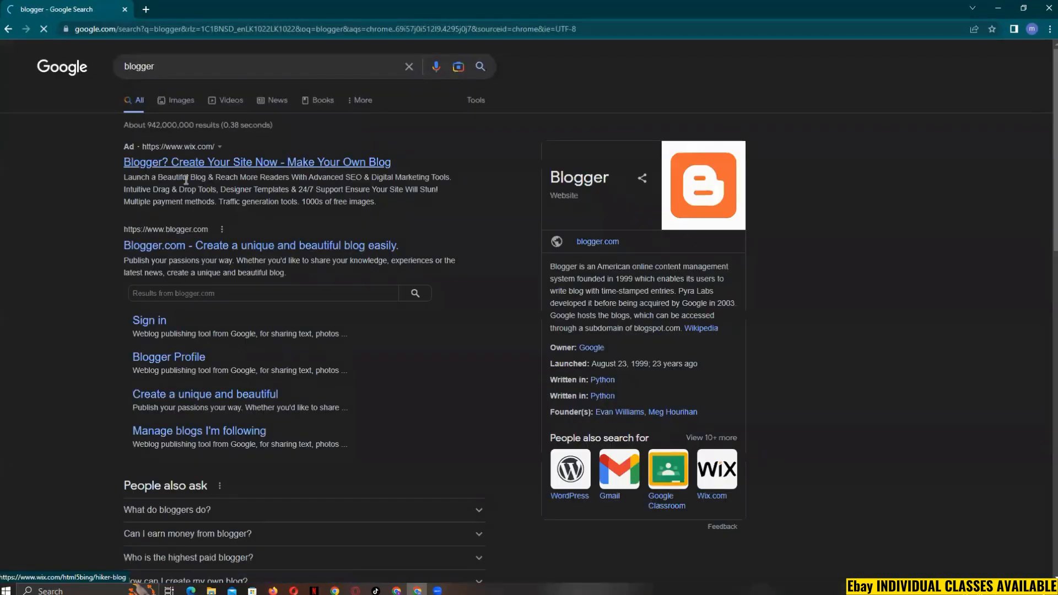
Step: Open the official Blogger.com website from the search results
{"action": "scroll", "coordinate": [258, 306], "scroll_direction": "down", "scroll_amount": 1}
{"action": "scroll", "coordinate": [259, 310], "scroll_direction": "down", "scroll_amount": 5}
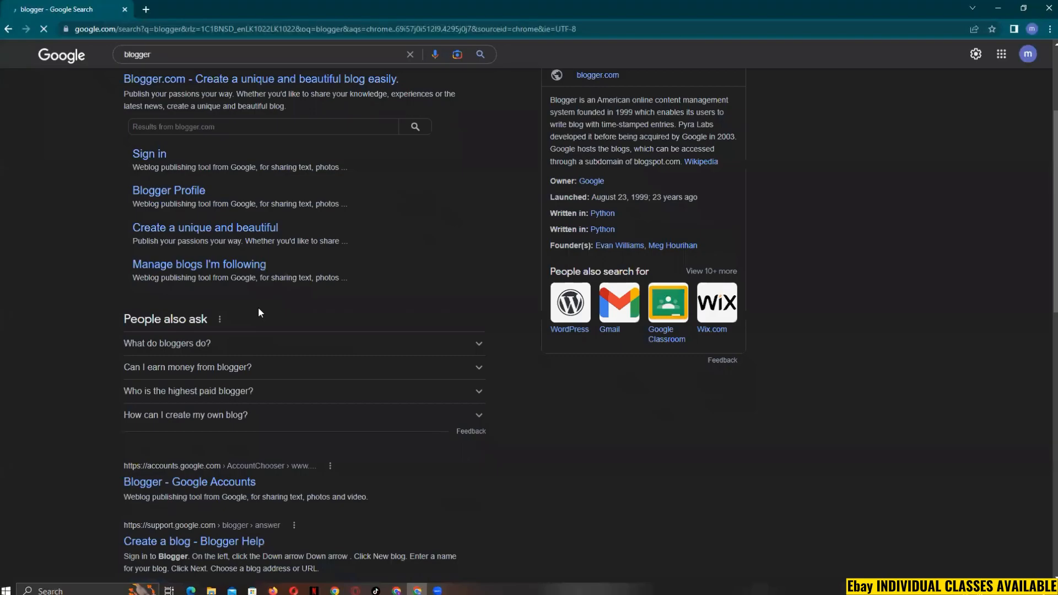
{"action": "scroll", "coordinate": [258, 312], "scroll_direction": "up", "scroll_amount": 3}
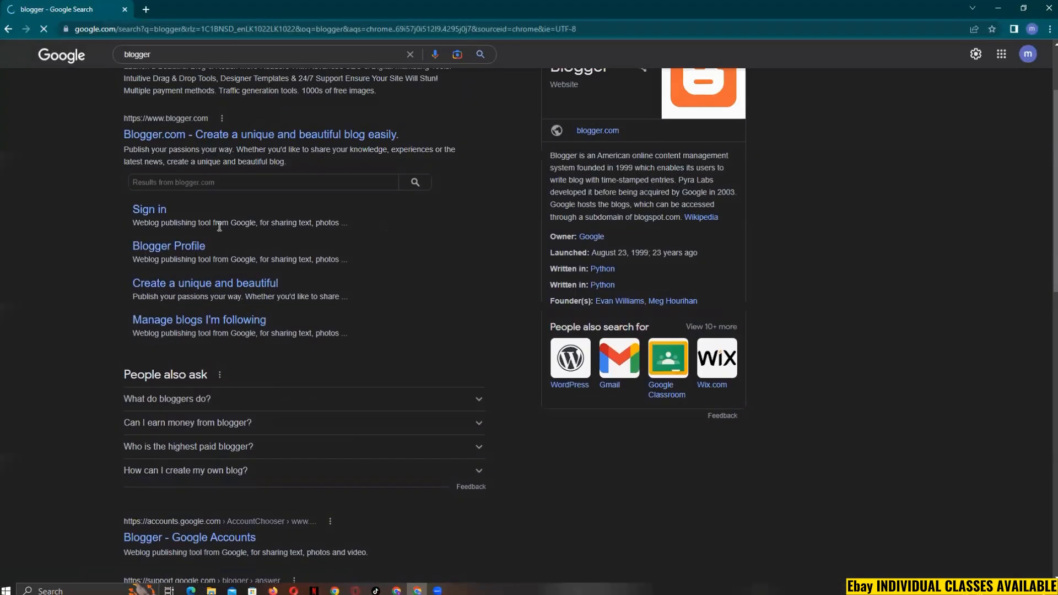
{"action": "left_click_drag", "start_coordinate": [118, 118], "coordinate": [177, 125]}
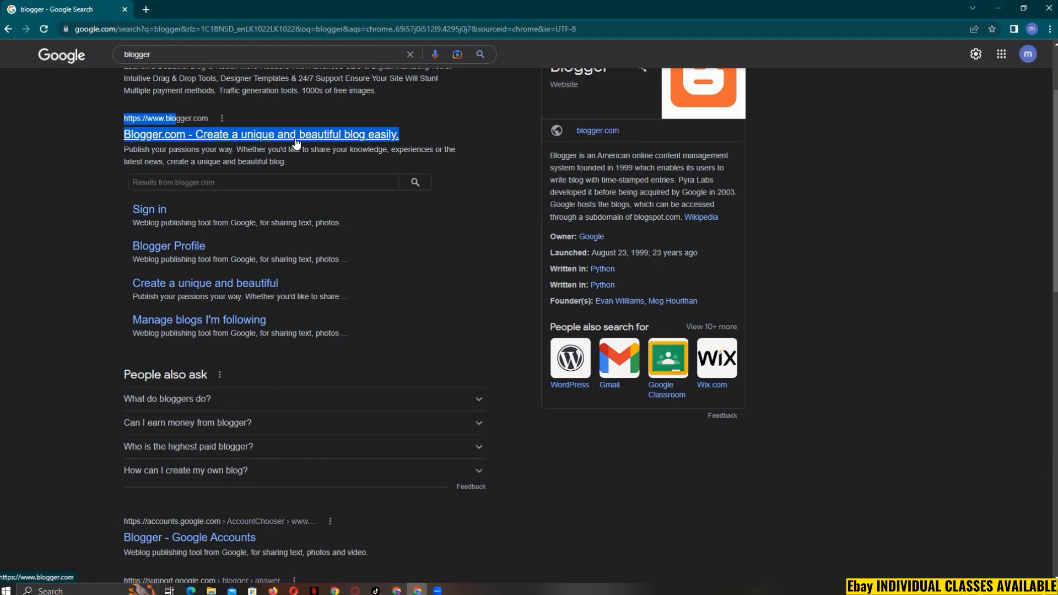
{"action": "scroll", "coordinate": [297, 143], "scroll_direction": "up", "scroll_amount": 1}
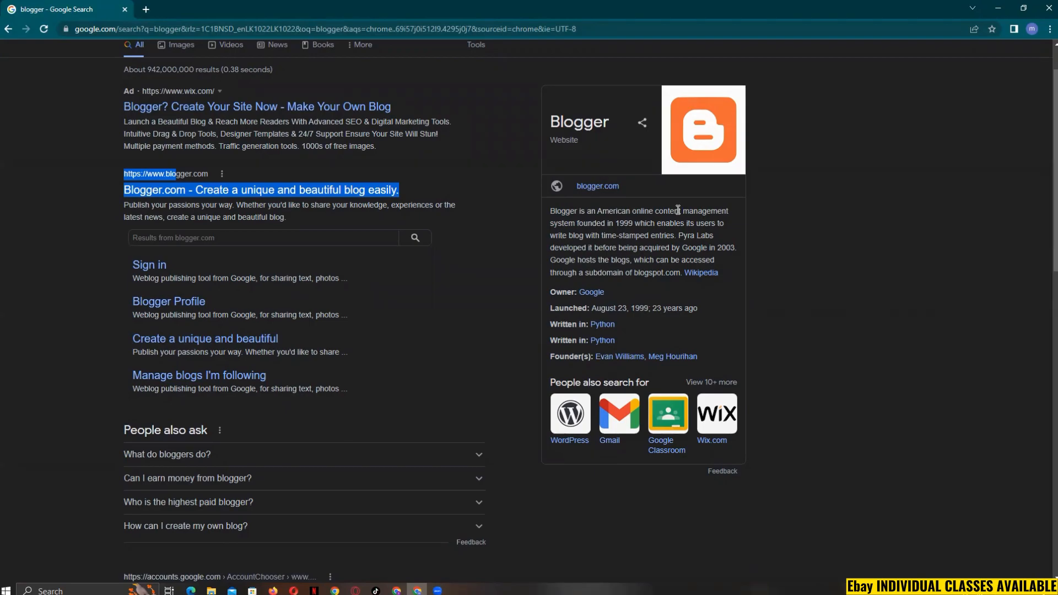
{"action": "left_click", "coordinate": [175, 196]}
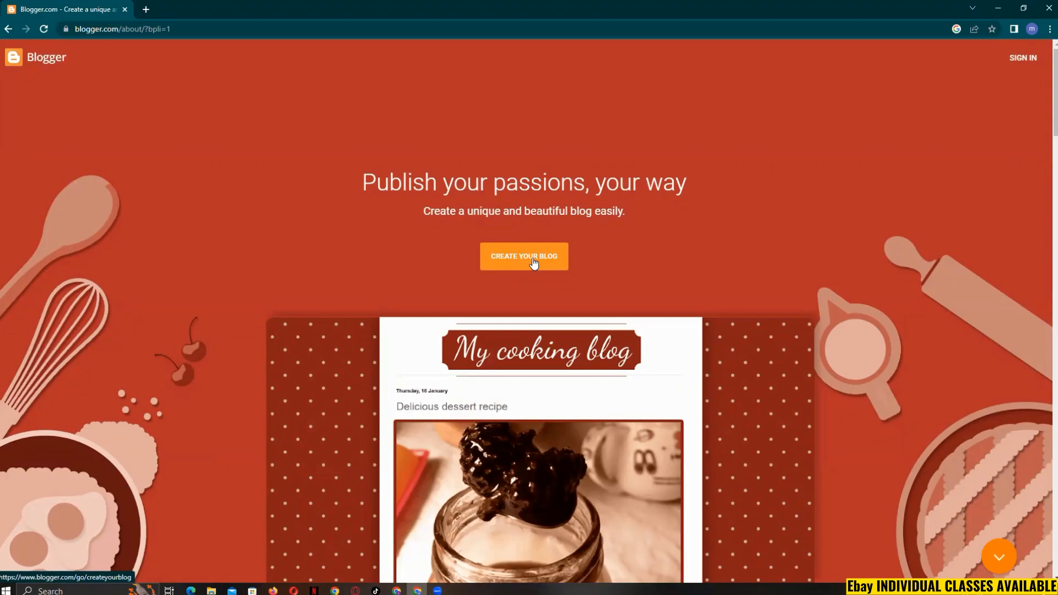
Step: Start creating a blog, sign in with the listed Google account and its password, and skip the optional profile details
{"action": "left_click", "coordinate": [533, 260]}
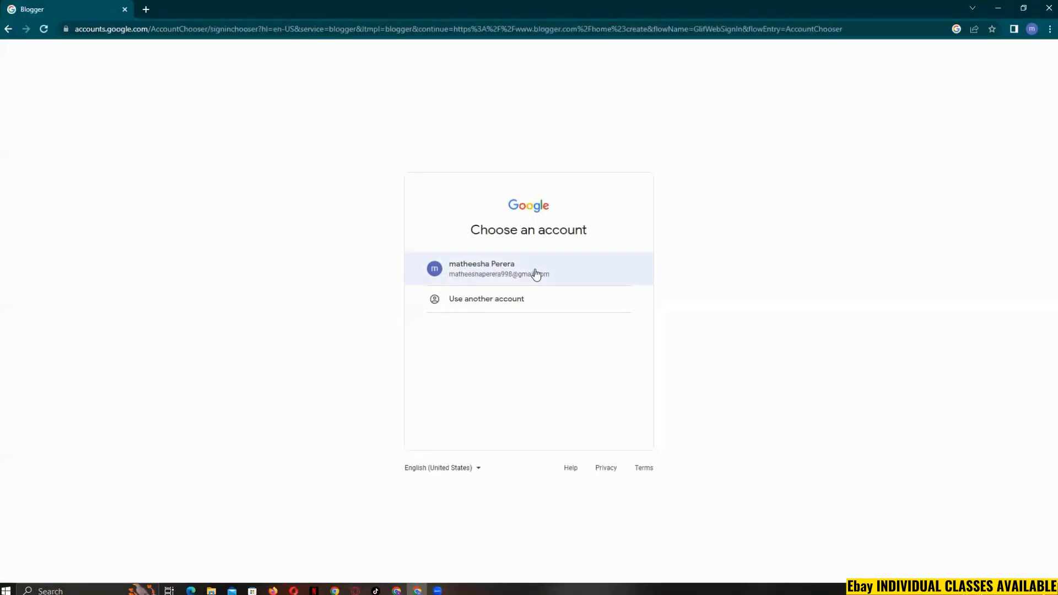
{"action": "left_click", "coordinate": [490, 273]}
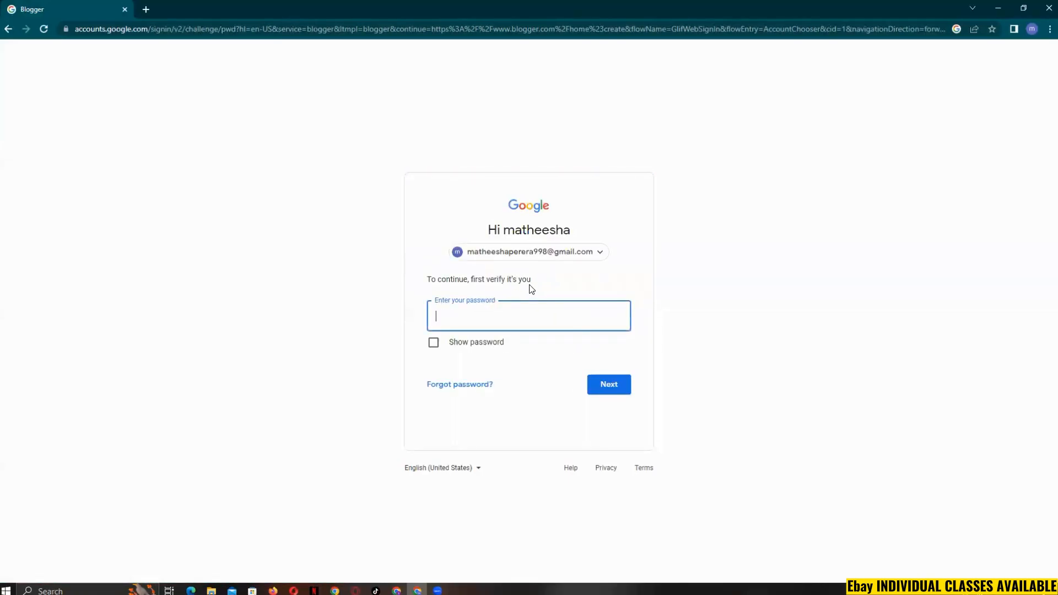
{"action": "type", "text": "••"}
{"action": "left_click", "coordinate": [609, 385]}
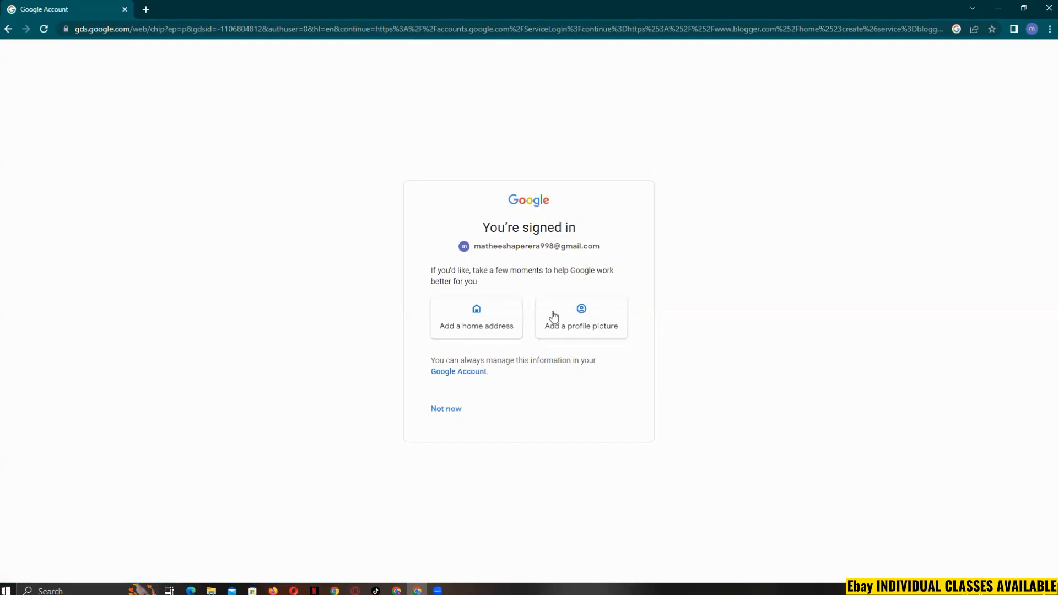
{"action": "left_click", "coordinate": [450, 411]}
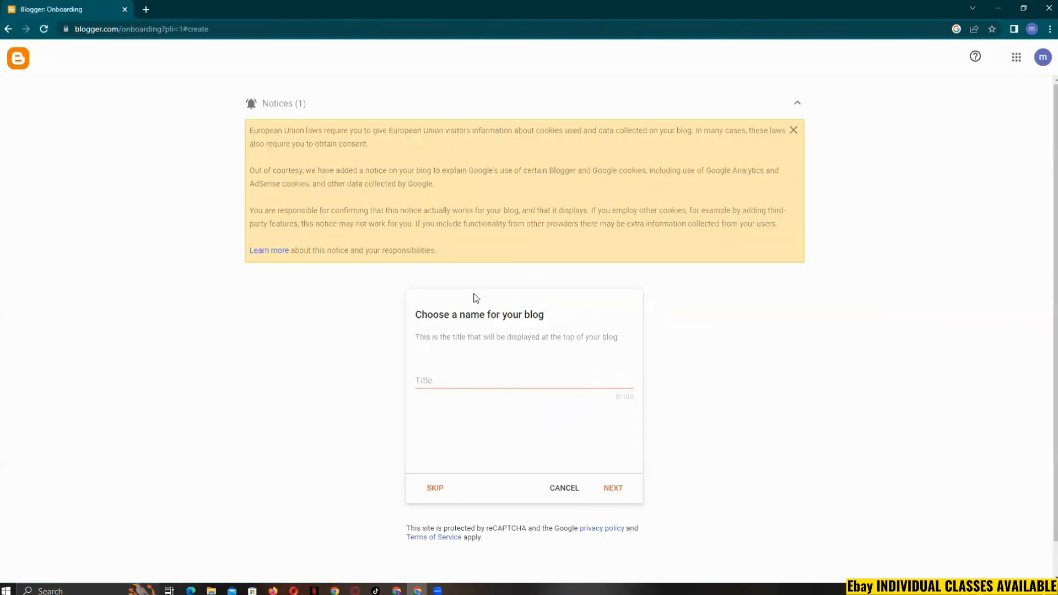
Step: Name the new blog vacuum cleaner and continue to the address choice
{"action": "left_click_drag", "start_coordinate": [419, 316], "coordinate": [560, 319]}
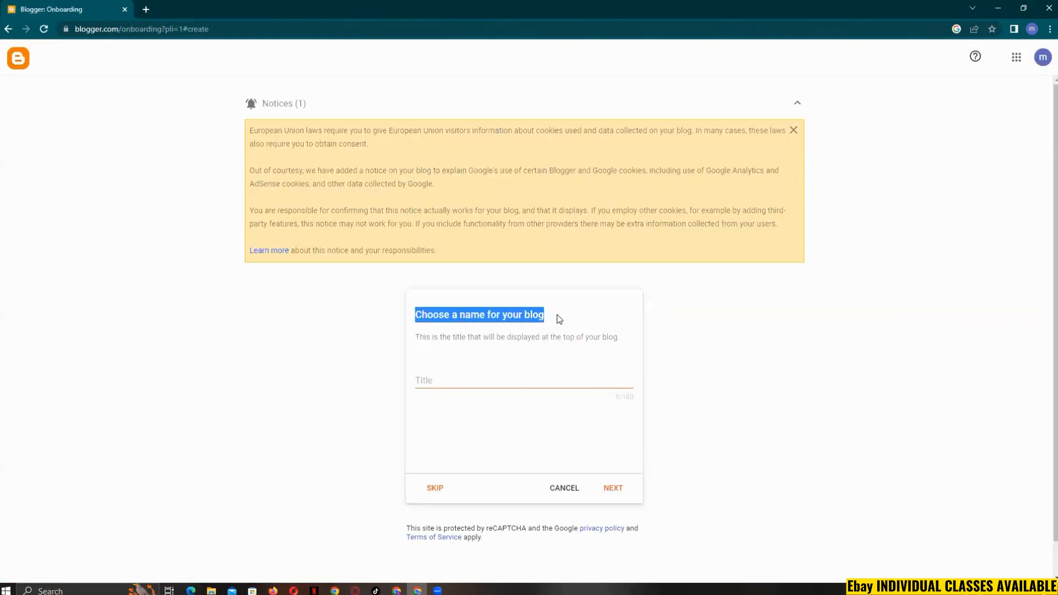
{"action": "left_click", "coordinate": [502, 378]}
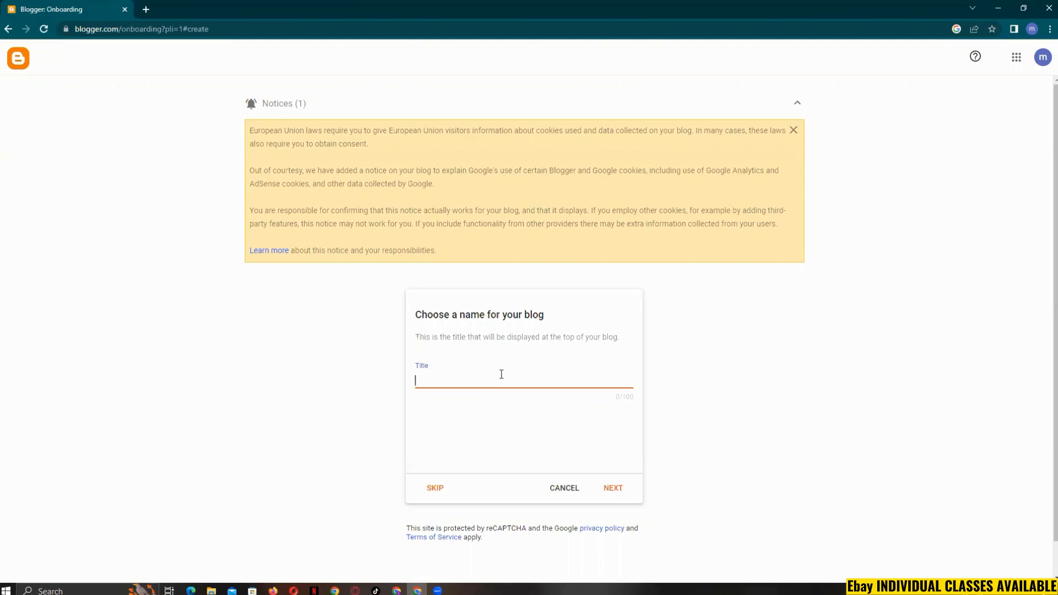
{"action": "type", "text": "um"}
{"action": "right_click", "coordinate": [439, 380]}
{"action": "left_click", "coordinate": [461, 386]}
{"action": "type", "text": "clea"}
{"action": "key", "text": "BackSpace"}
{"action": "key", "text": "BackSpace"}
{"action": "type", "text": "ne"}
{"action": "left_click", "coordinate": [611, 489]}
Step: Set the blog's address to moderntecslstore.blogspot.com and continue to the display name
{"action": "left_click", "coordinate": [519, 379]}
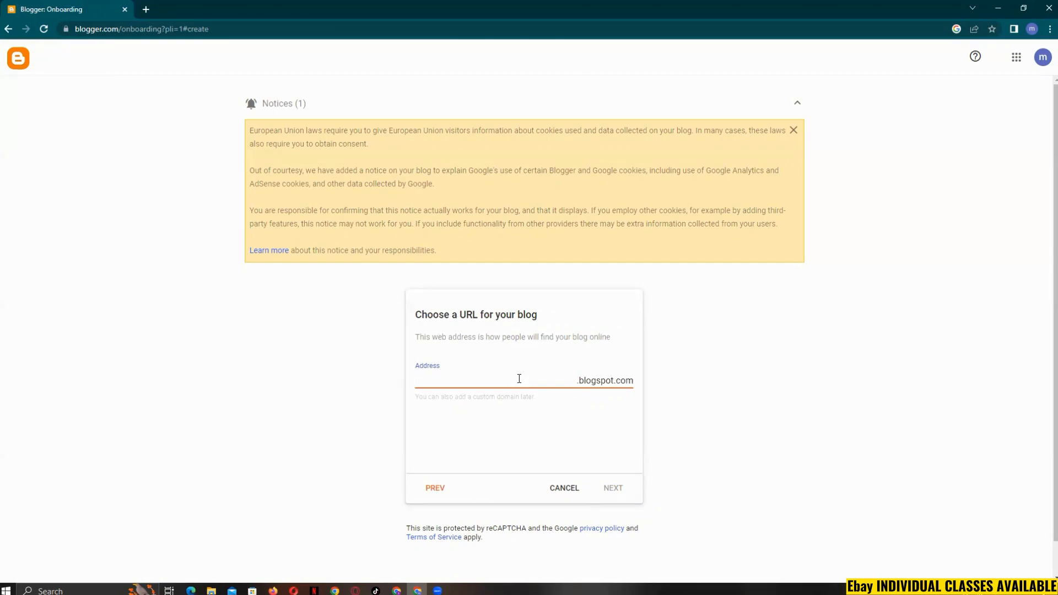
{"action": "type", "text": "moderntecslstore"}
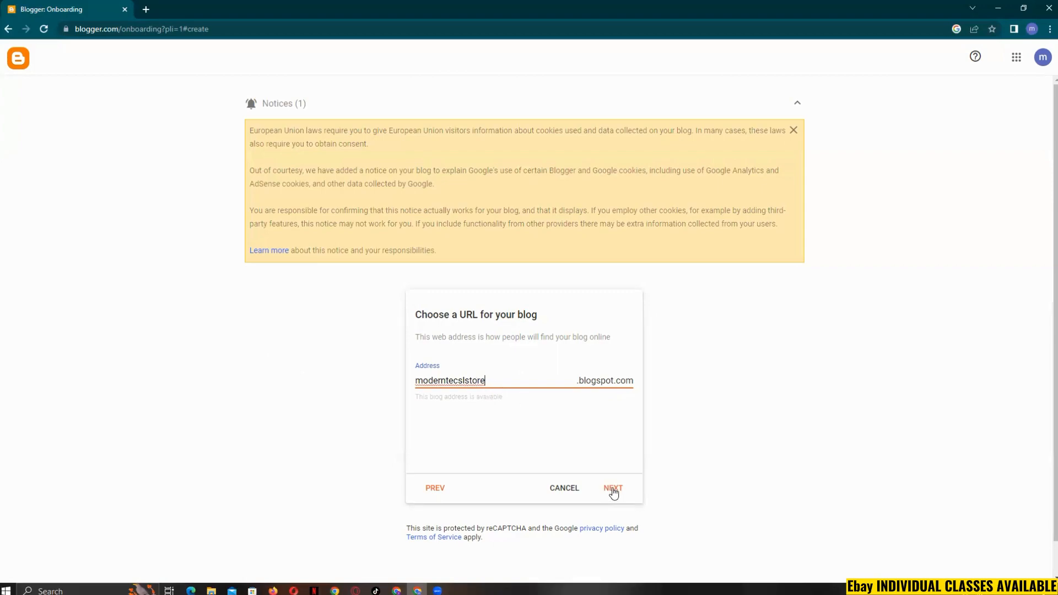
{"action": "left_click", "coordinate": [613, 491]}
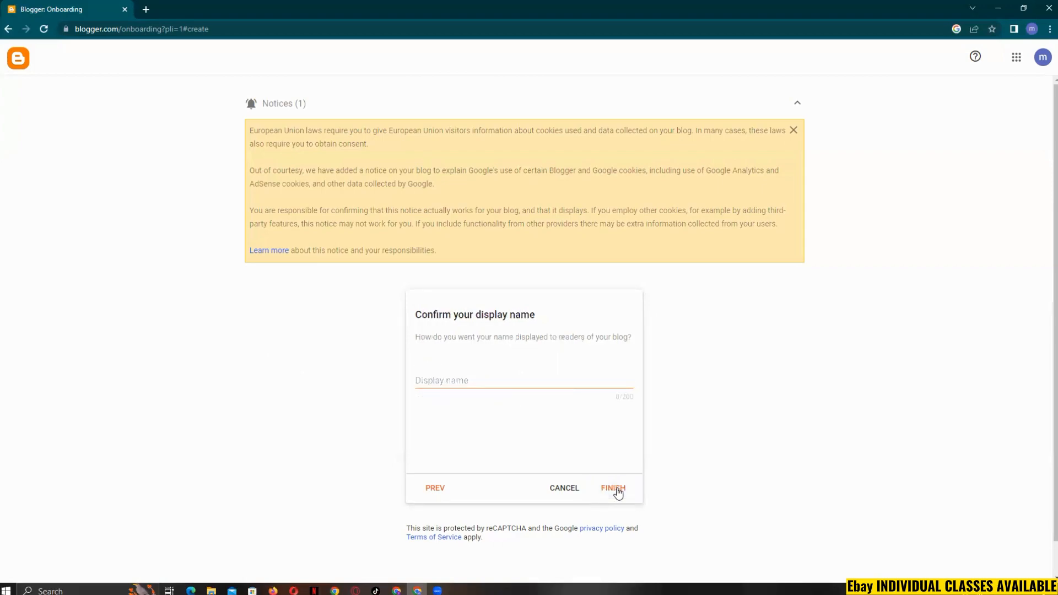
Step: Enter sl store as the display name and finish creating the blog
{"action": "left_click", "coordinate": [542, 377]}
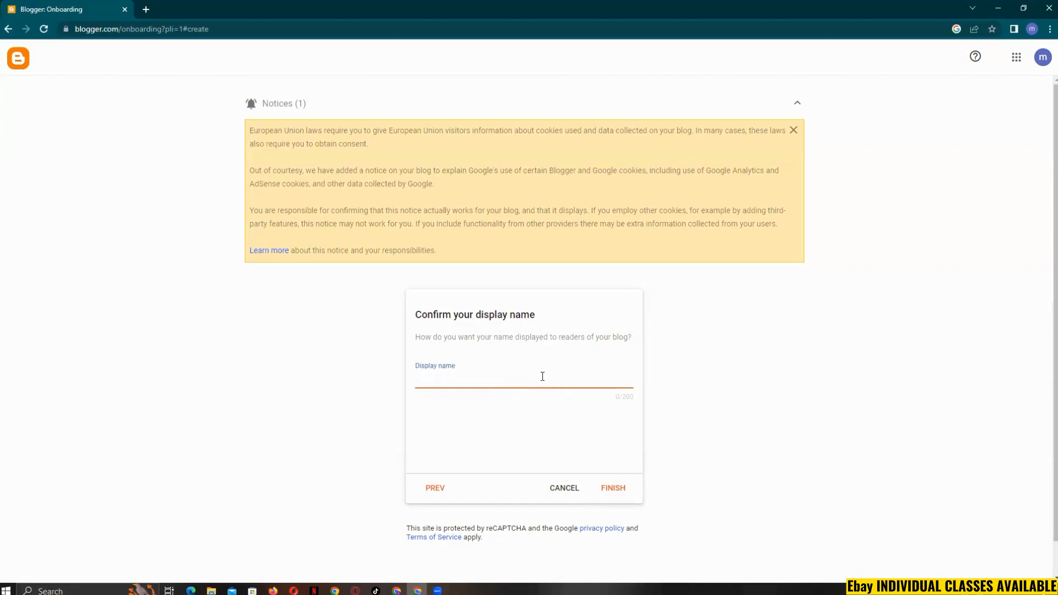
{"action": "type", "text": "sl store"}
{"action": "left_click", "coordinate": [614, 488]}
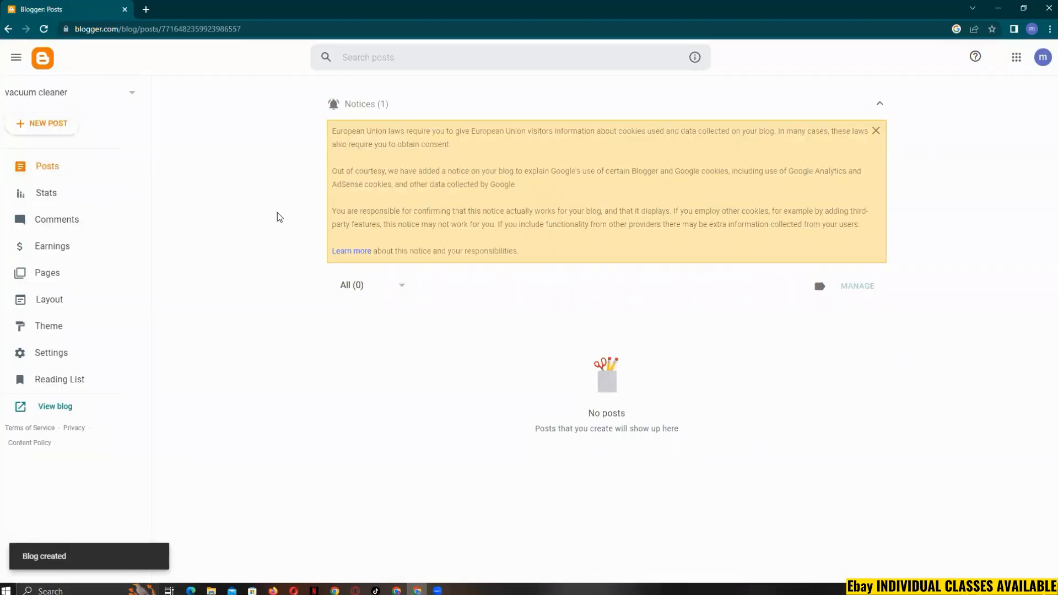
Step: Dismiss the European Union cookie notice and create a new, empty blog post
{"action": "left_click", "coordinate": [877, 131]}
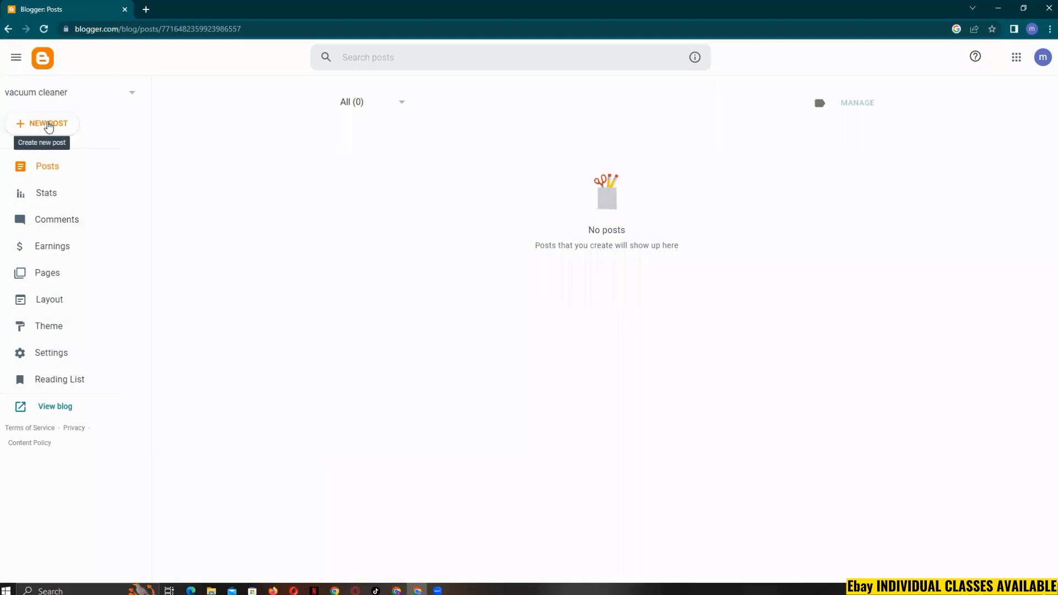
{"action": "left_click", "coordinate": [49, 126]}
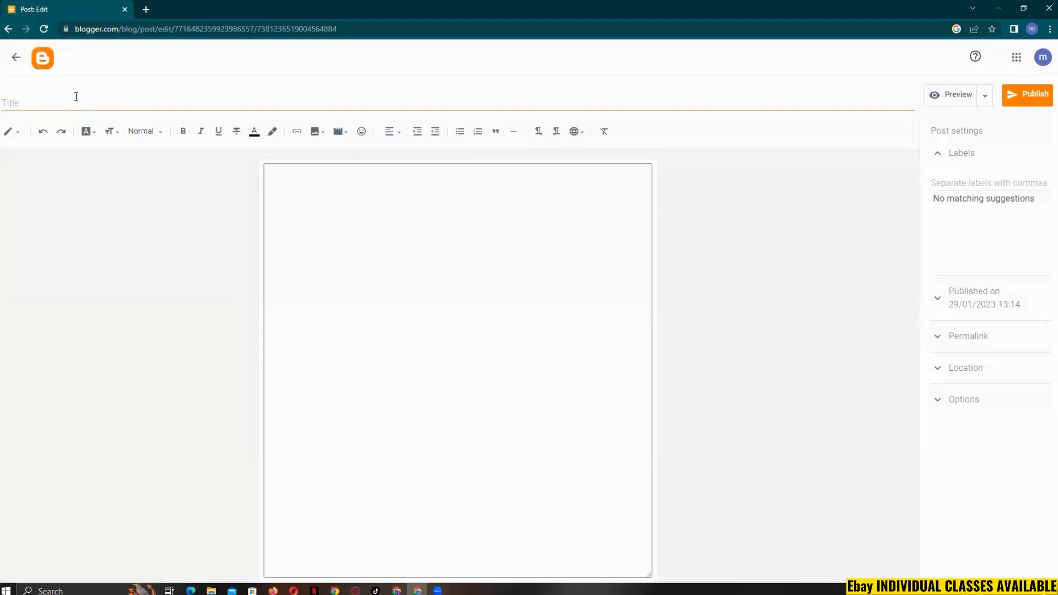
{"action": "left_click", "coordinate": [420, 223]}
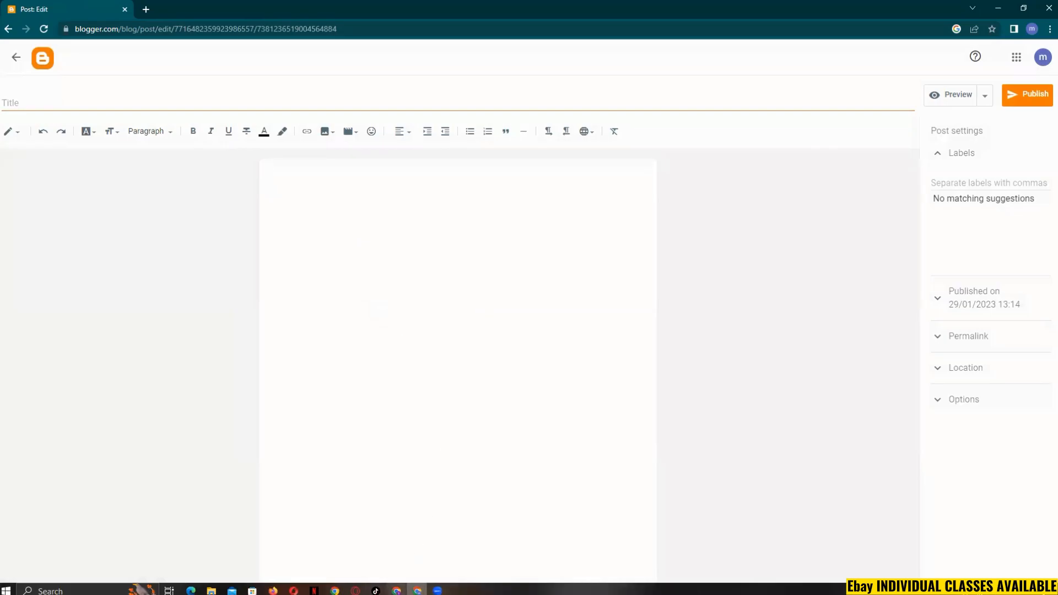
Step: In the other Chrome window, copy the product title of the 16000Pa 150W Wireless Car Vacuum Cleaner from its AliExpress page
{"action": "left_click", "coordinate": [334, 590]}
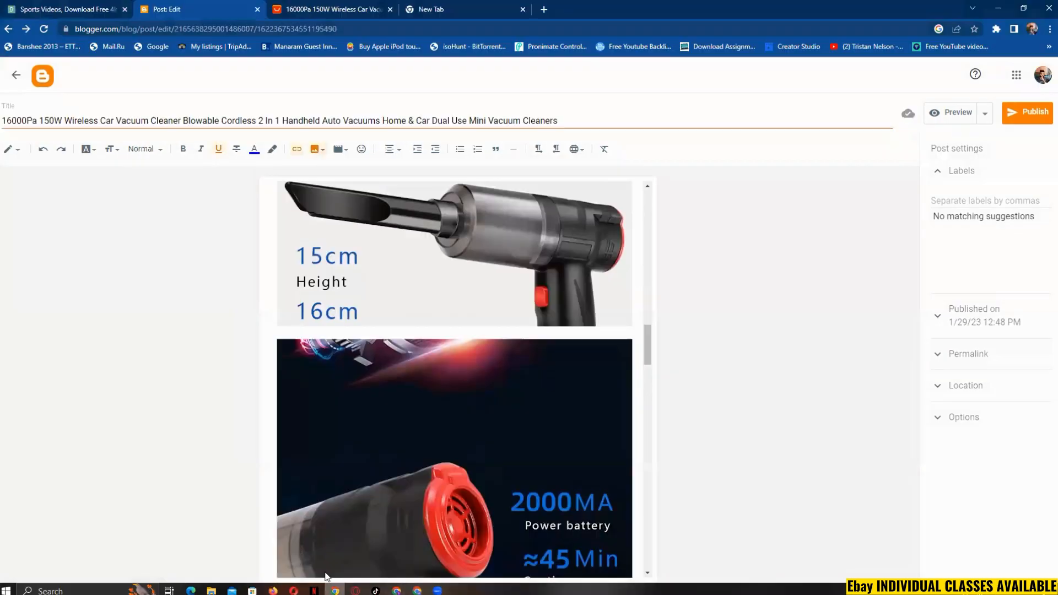
{"action": "left_click", "coordinate": [318, 8]}
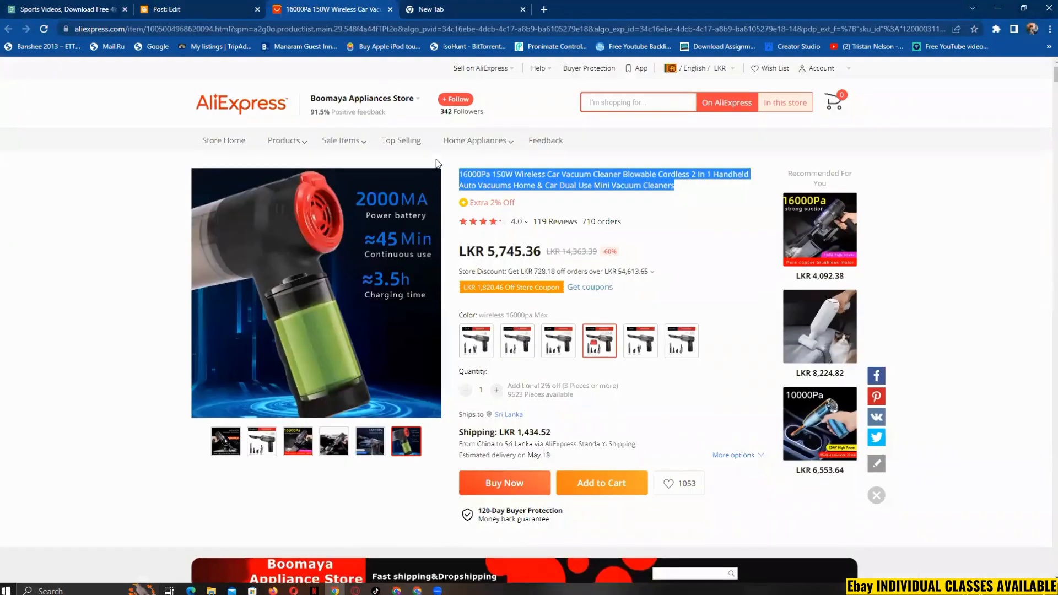
{"action": "right_click", "coordinate": [496, 177]}
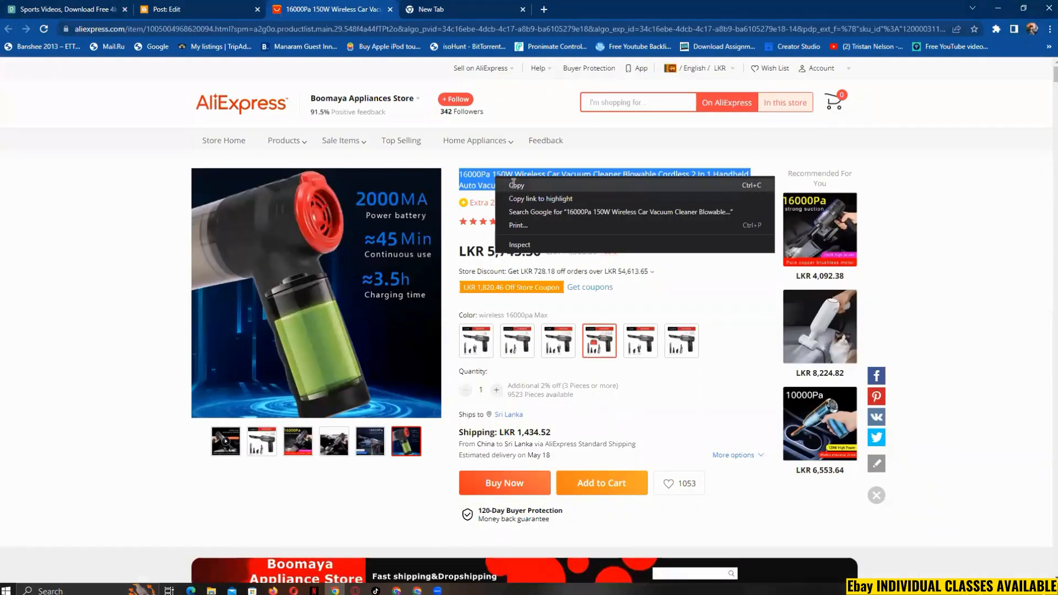
{"action": "left_click", "coordinate": [513, 182]}
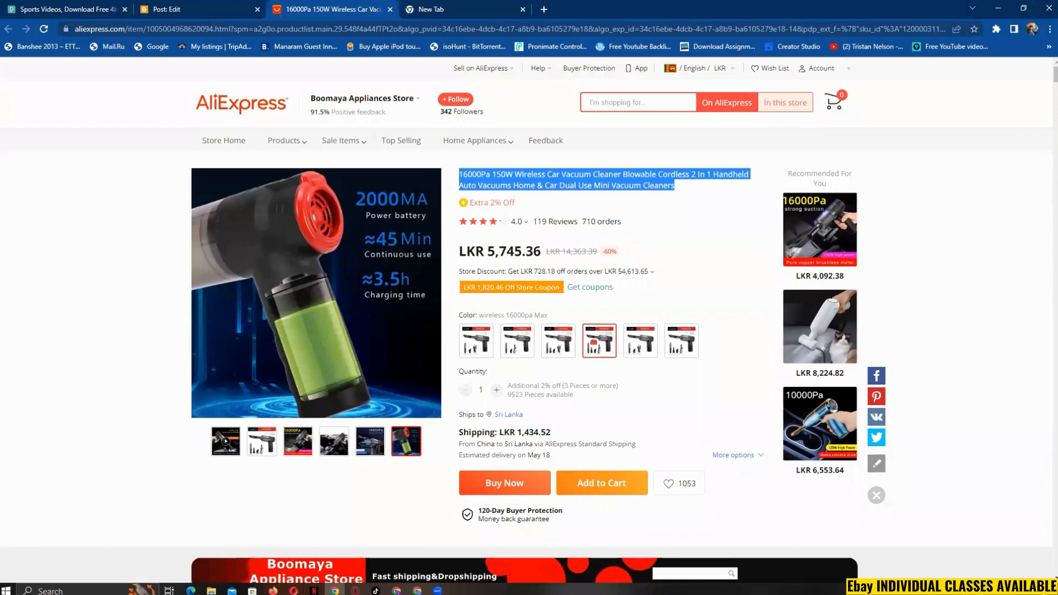
Step: Return to the new Blogger post, paste the copied product title as its title, and place the cursor in the post body
{"action": "key", "text": "alt+Tab"}
{"action": "left_click", "coordinate": [144, 99]}
{"action": "right_click", "coordinate": [143, 98]}
{"action": "left_click", "coordinate": [177, 186]}
{"action": "left_click", "coordinate": [365, 191]}
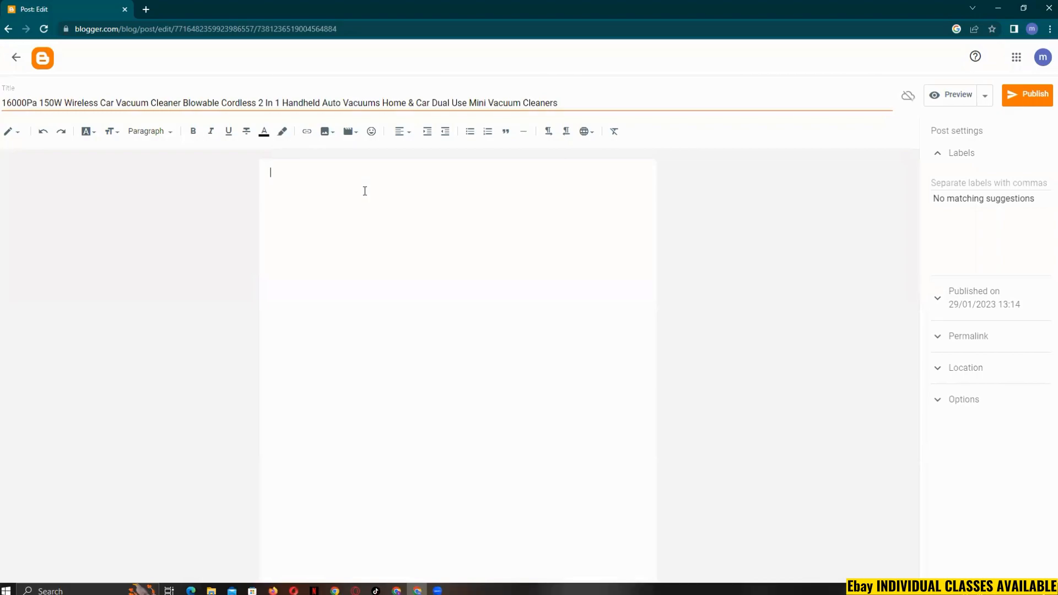
{"action": "type", "text": "bvsbv"}
{"action": "key", "text": "BackSpace"}
{"action": "key", "text": "BackSpace"}
{"action": "key", "text": "BackSpace"}
{"action": "key", "text": "BackSpace"}
{"action": "key", "text": "BackSpace"}
Step: Paste the copied product title into the post body
{"action": "right_click", "coordinate": [319, 191]}
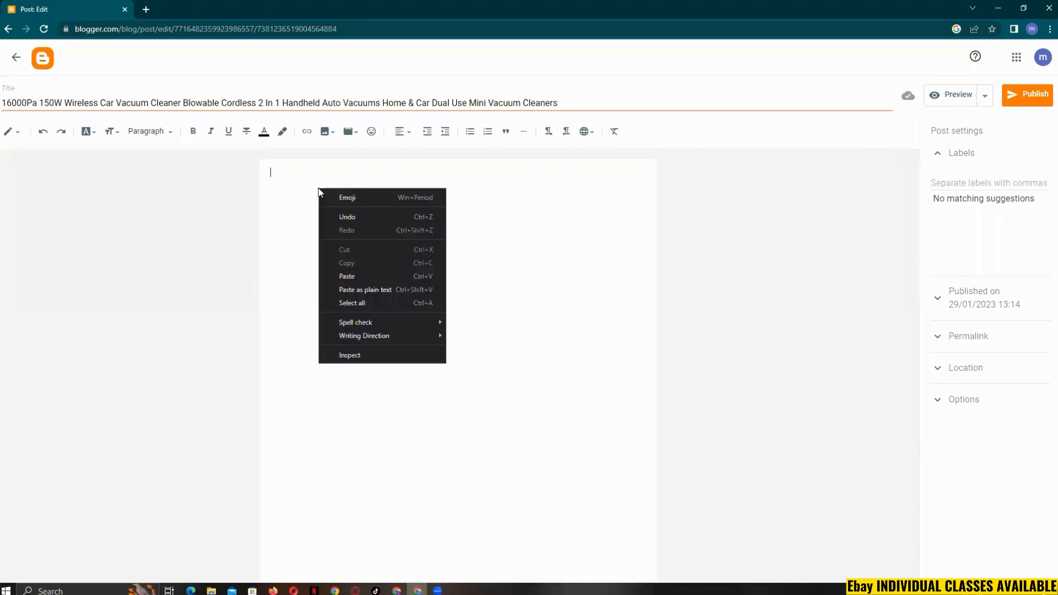
{"action": "left_click", "coordinate": [344, 277]}
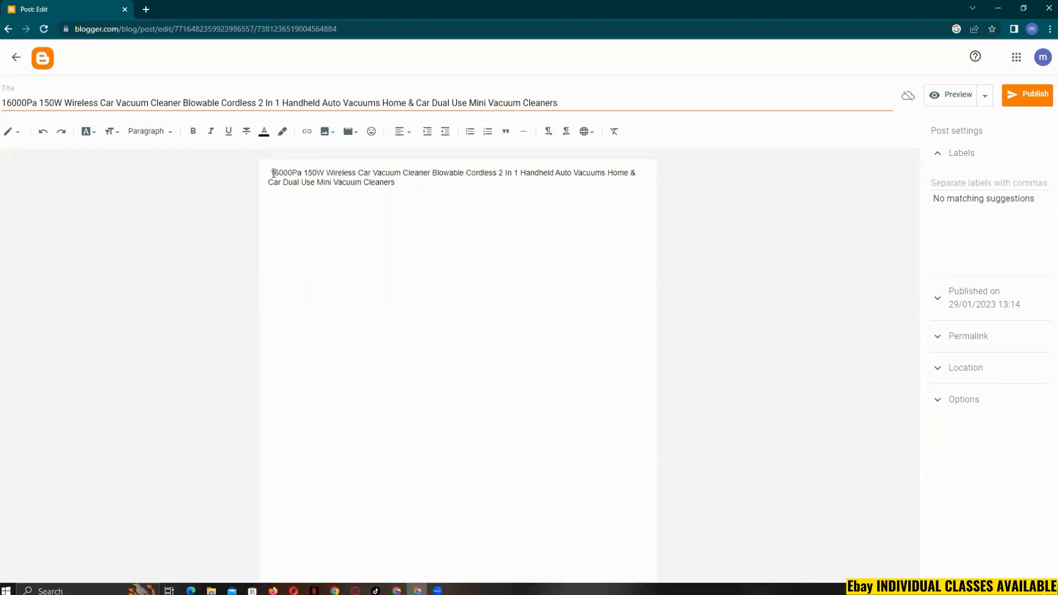
Step: With the title text in the body selected, add the Anton font to the editor's available fonts
{"action": "left_click_drag", "start_coordinate": [273, 173], "coordinate": [396, 183]}
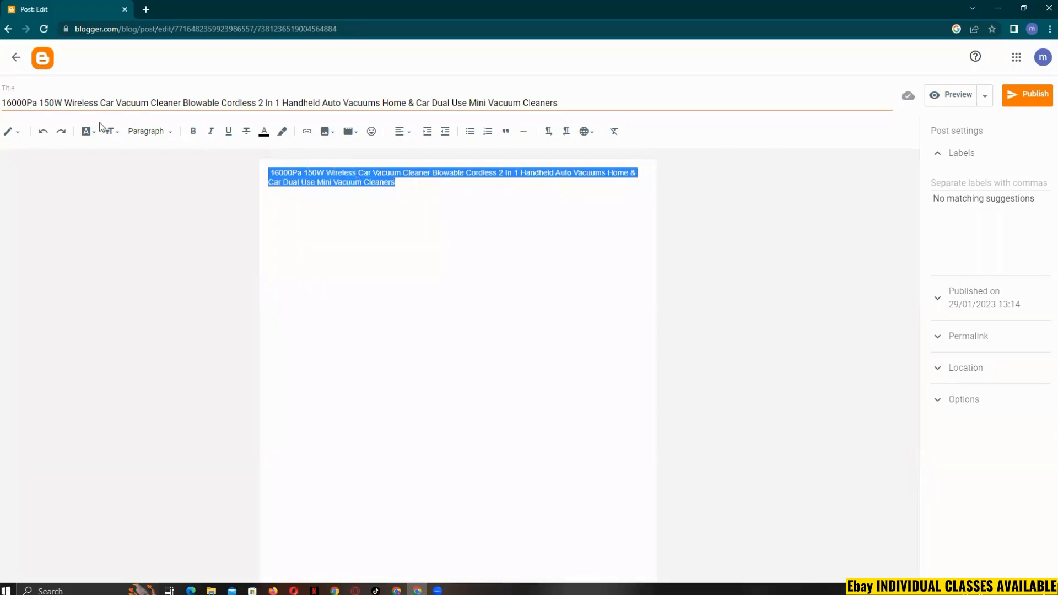
{"action": "left_click", "coordinate": [87, 131]}
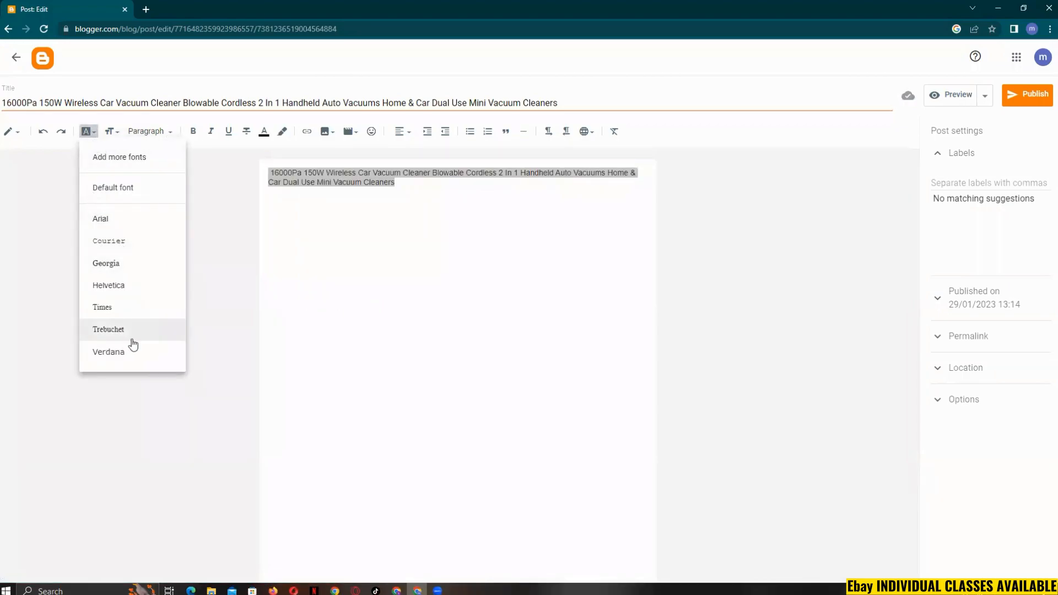
{"action": "left_click", "coordinate": [114, 161]}
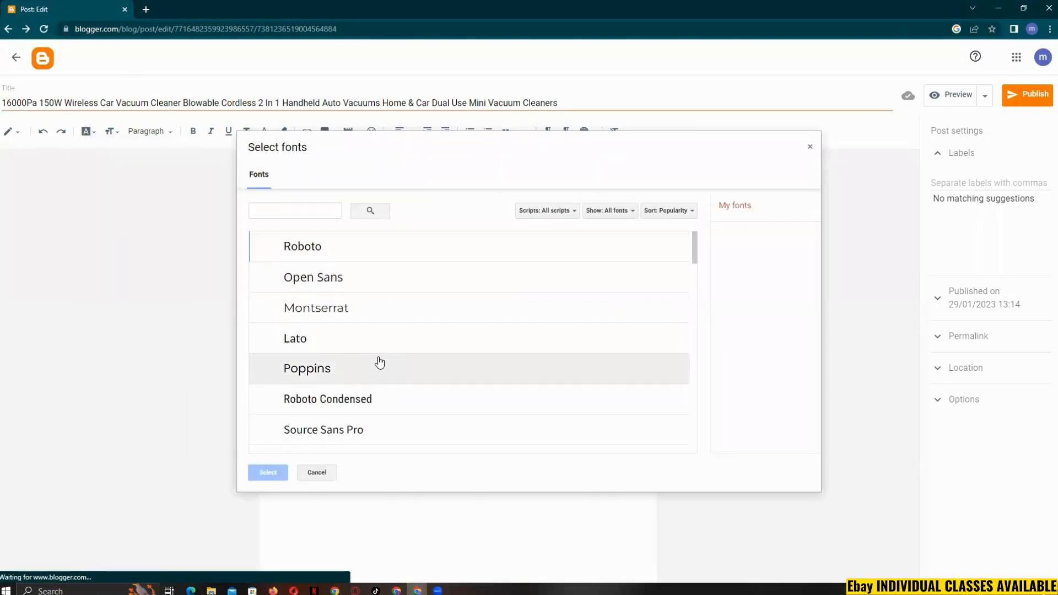
{"action": "scroll", "coordinate": [379, 363], "scroll_direction": "down", "scroll_amount": 5}
{"action": "scroll", "coordinate": [380, 363], "scroll_direction": "down", "scroll_amount": 5}
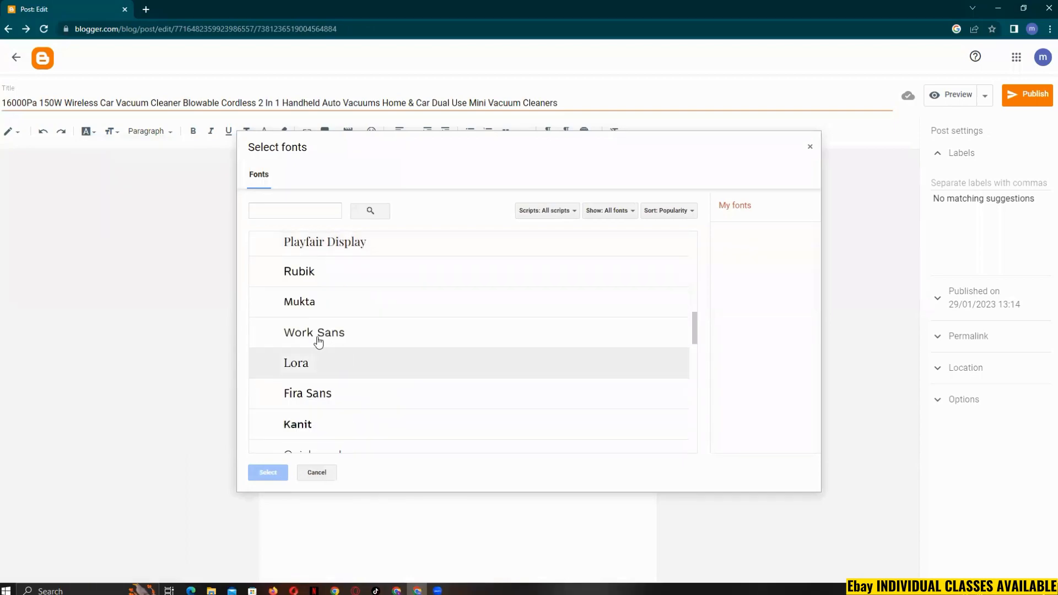
{"action": "scroll", "coordinate": [432, 369], "scroll_direction": "down", "scroll_amount": 3}
{"action": "scroll", "coordinate": [408, 385], "scroll_direction": "down", "scroll_amount": 10}
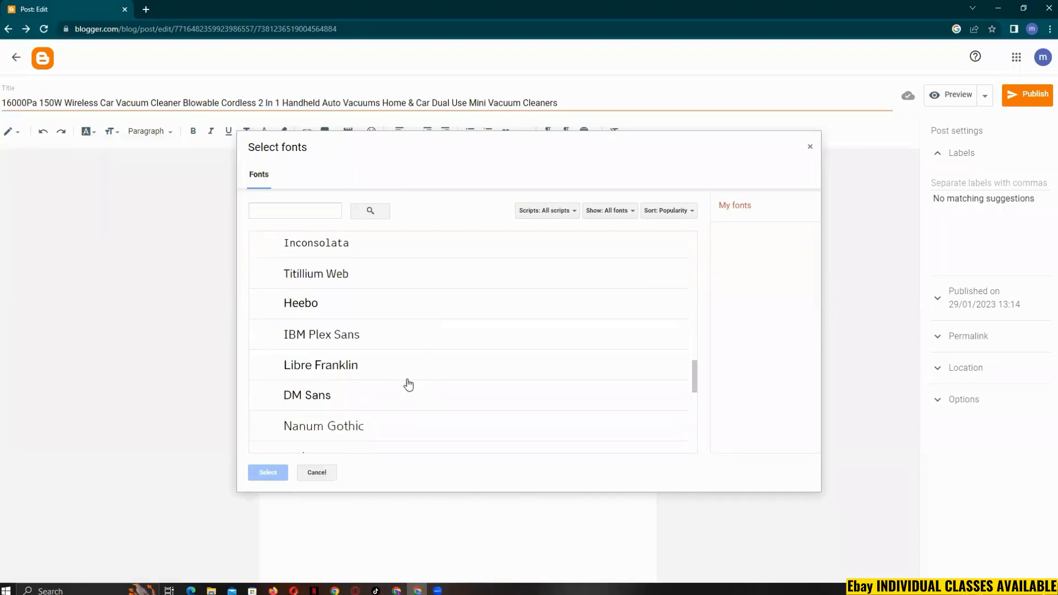
{"action": "scroll", "coordinate": [406, 380], "scroll_direction": "down", "scroll_amount": 2}
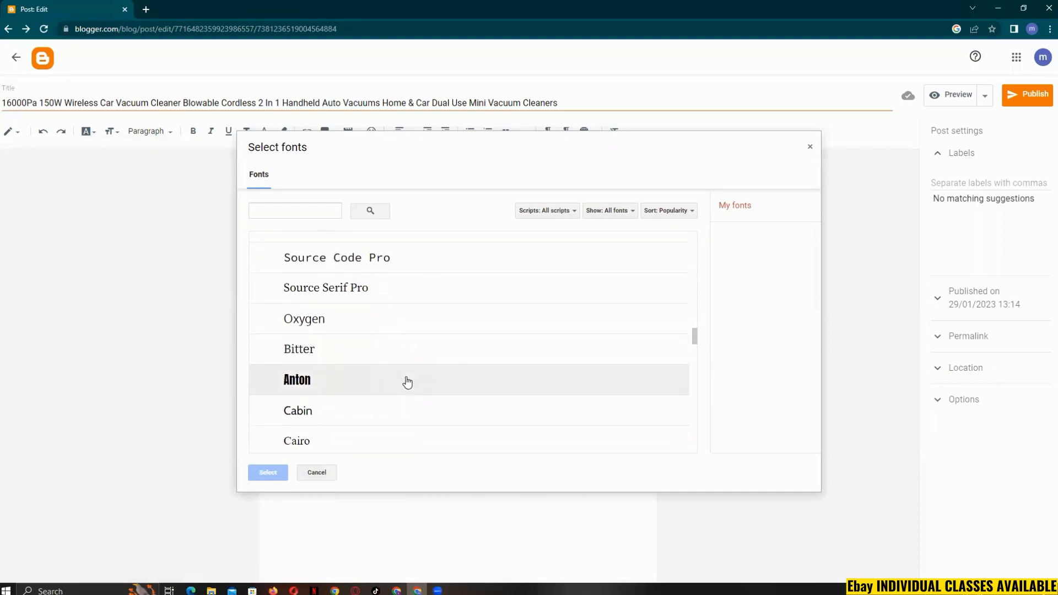
{"action": "left_click", "coordinate": [333, 380]}
{"action": "left_click", "coordinate": [263, 468]}
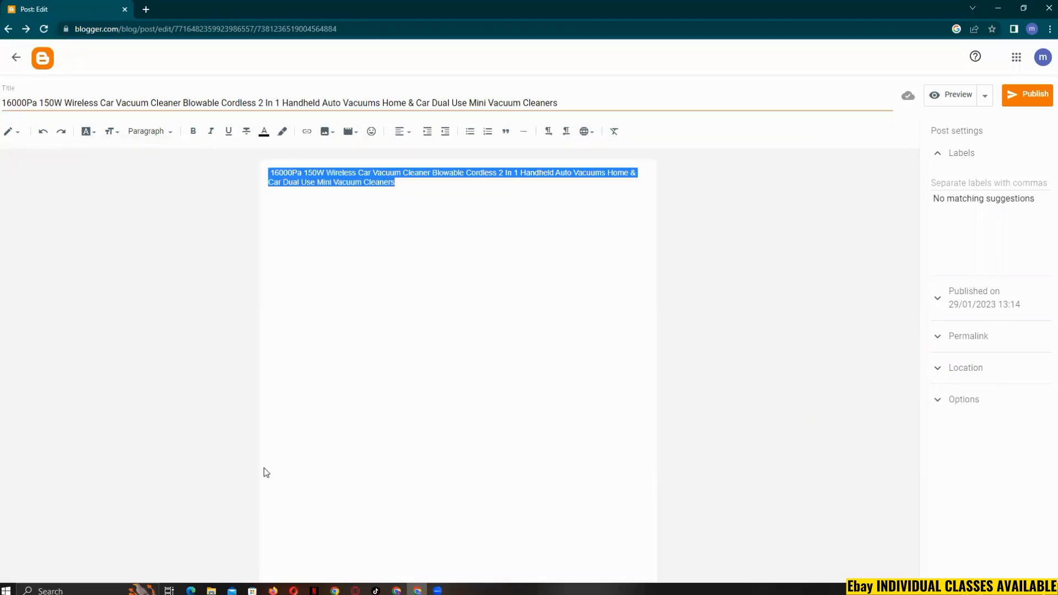
Step: Apply the Anton font to the product title in the post body
{"action": "left_click", "coordinate": [91, 132]}
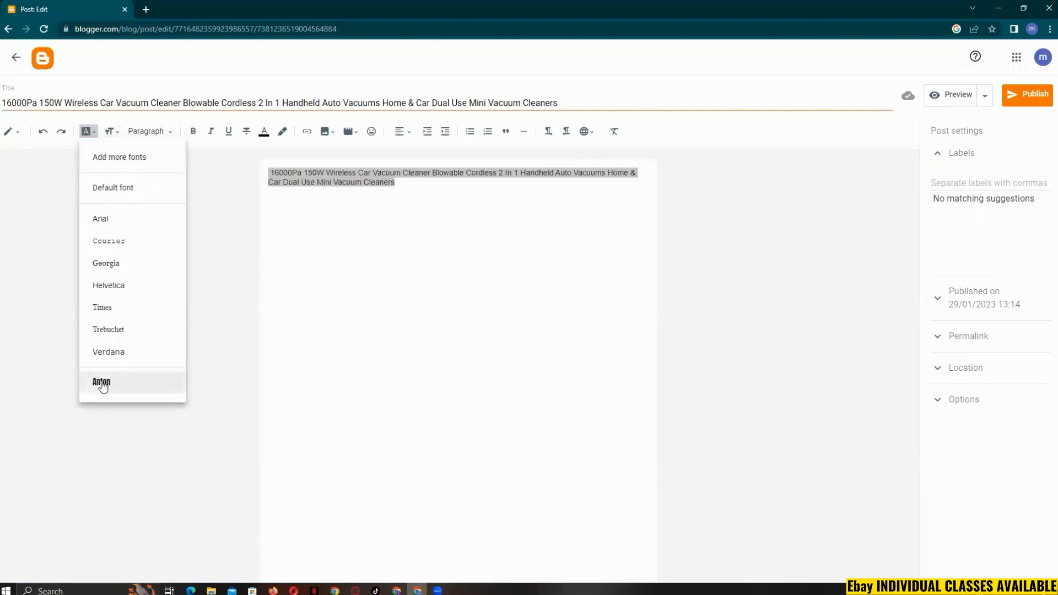
{"action": "left_click", "coordinate": [110, 385]}
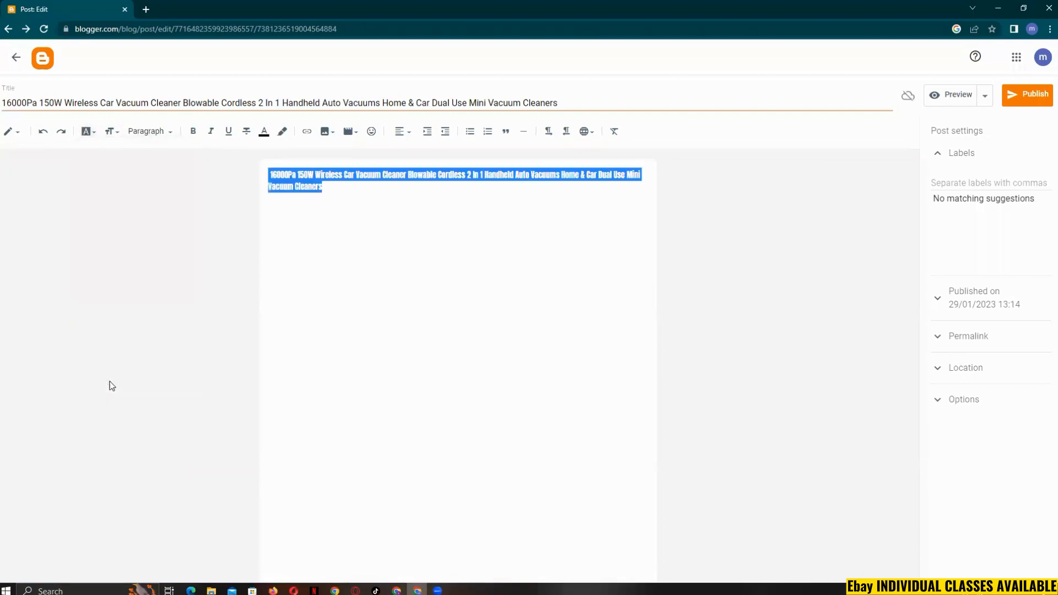
{"action": "left_click", "coordinate": [315, 199]}
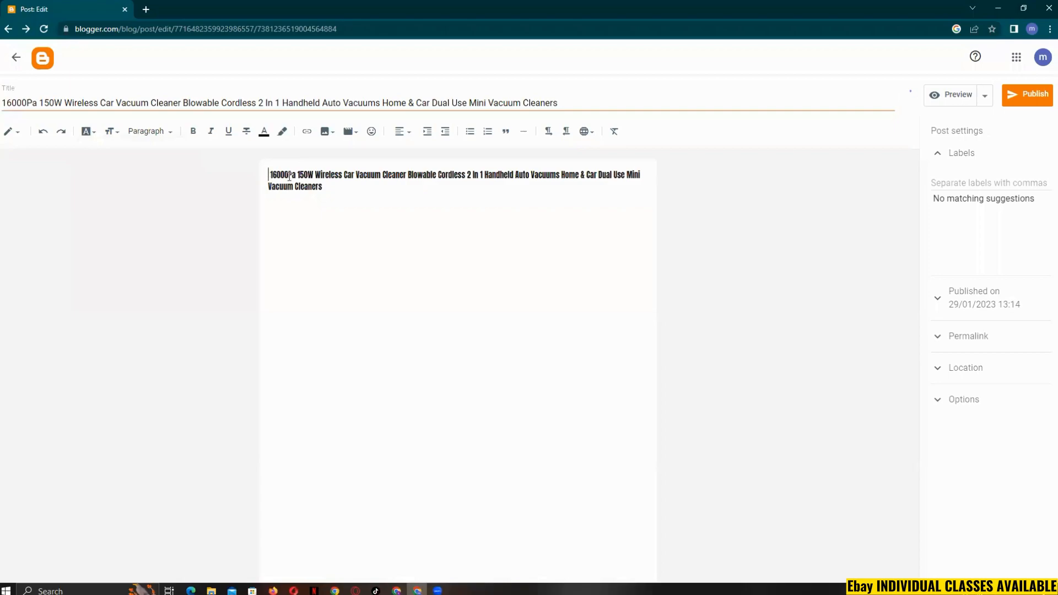
Step: Centre-align the product title in the post body and set its font size to Medium
{"action": "left_click_drag", "start_coordinate": [267, 175], "coordinate": [334, 187]}
{"action": "left_click", "coordinate": [411, 135]}
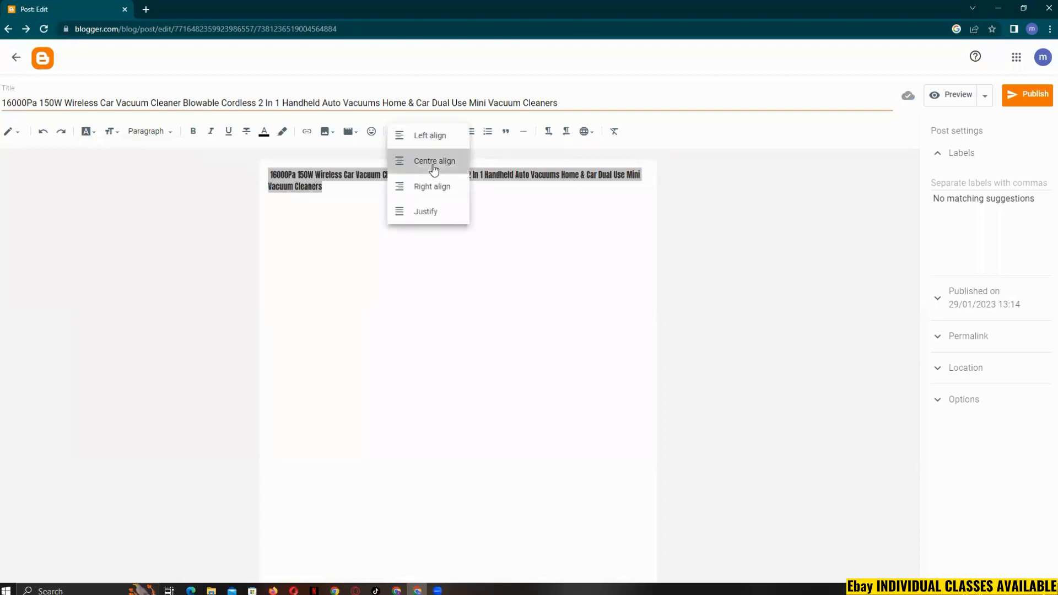
{"action": "left_click", "coordinate": [434, 166]}
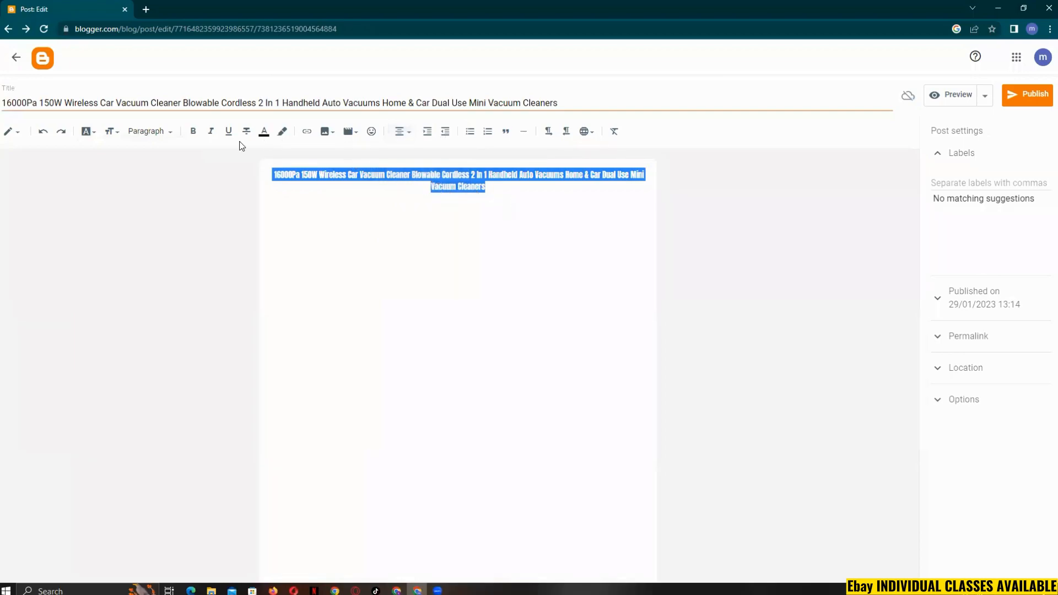
{"action": "left_click", "coordinate": [110, 132]}
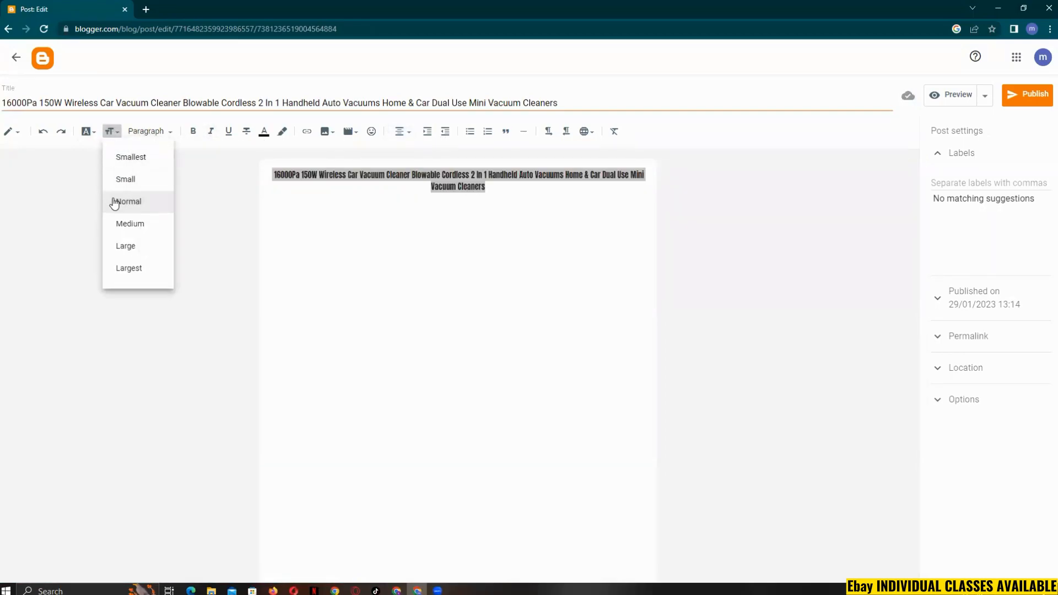
{"action": "left_click", "coordinate": [132, 230]}
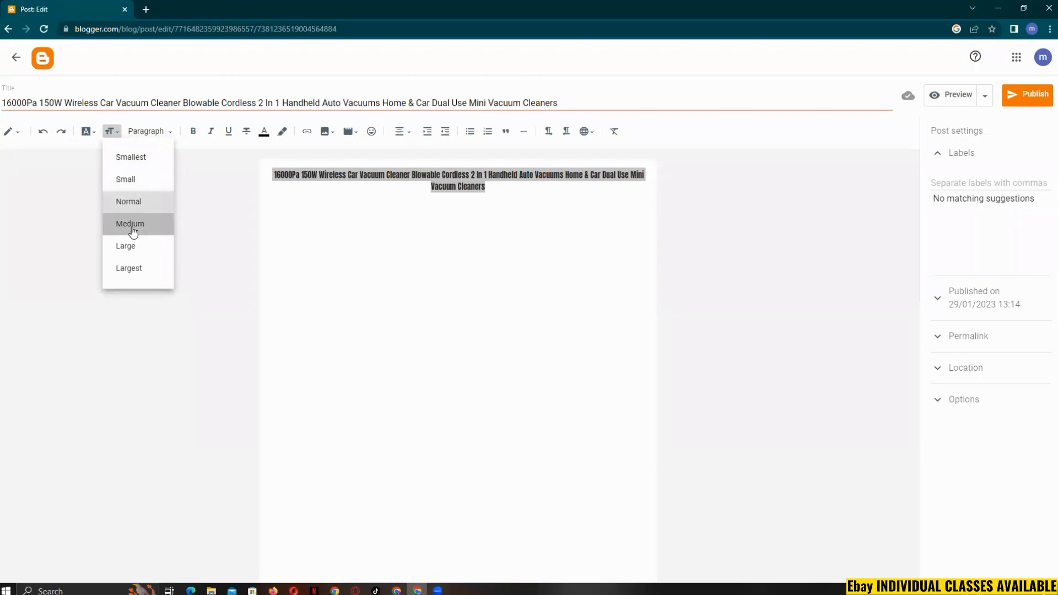
{"action": "left_click", "coordinate": [553, 225]}
Step: Try the Large font size on the body's product title and return it to Medium
{"action": "left_click_drag", "start_coordinate": [560, 197], "coordinate": [275, 169]}
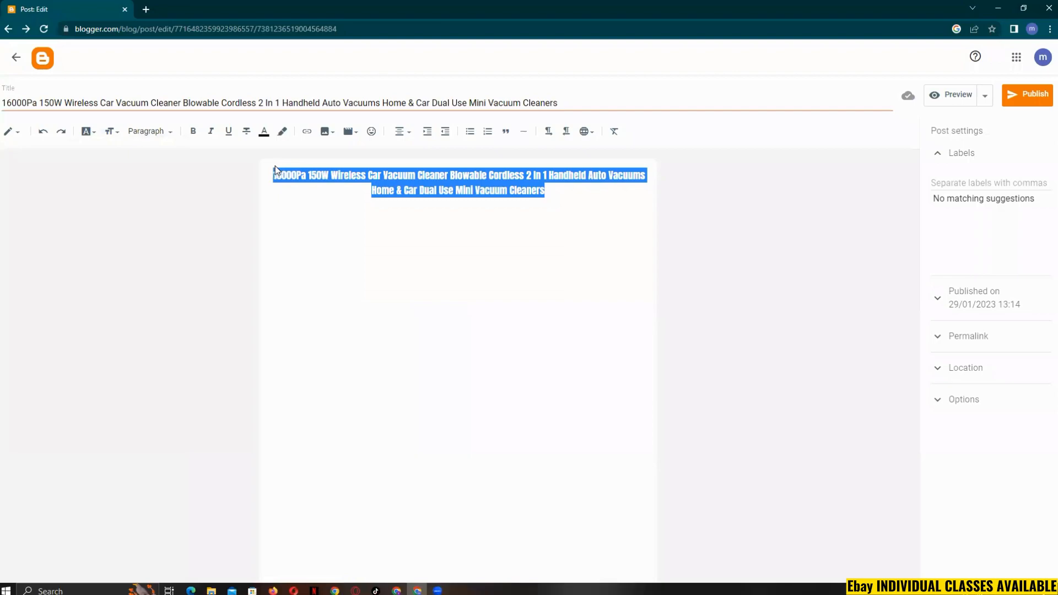
{"action": "left_click", "coordinate": [110, 132]}
{"action": "left_click", "coordinate": [128, 245]}
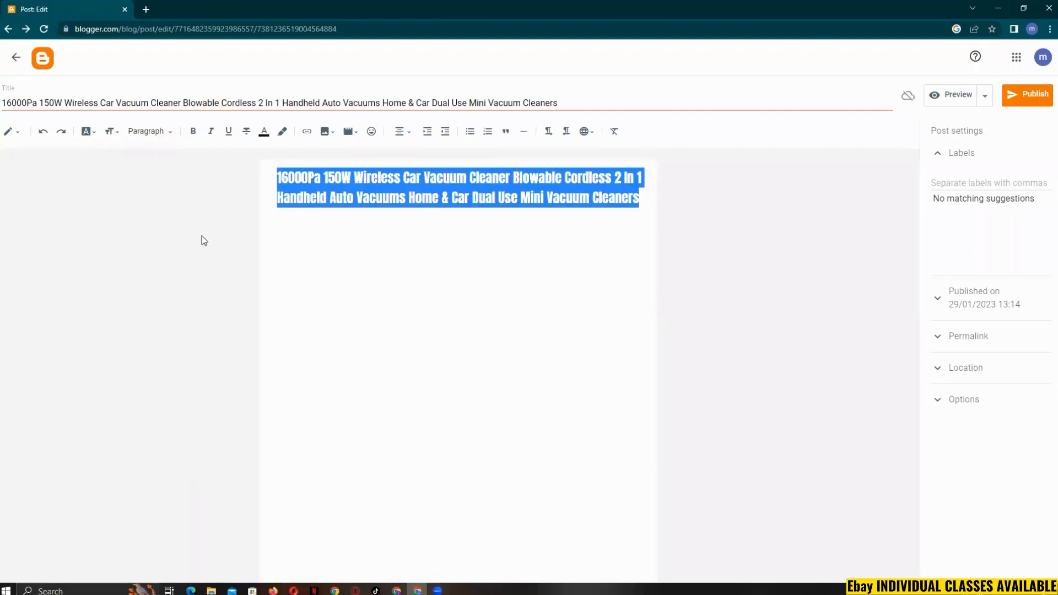
{"action": "left_click", "coordinate": [113, 133]}
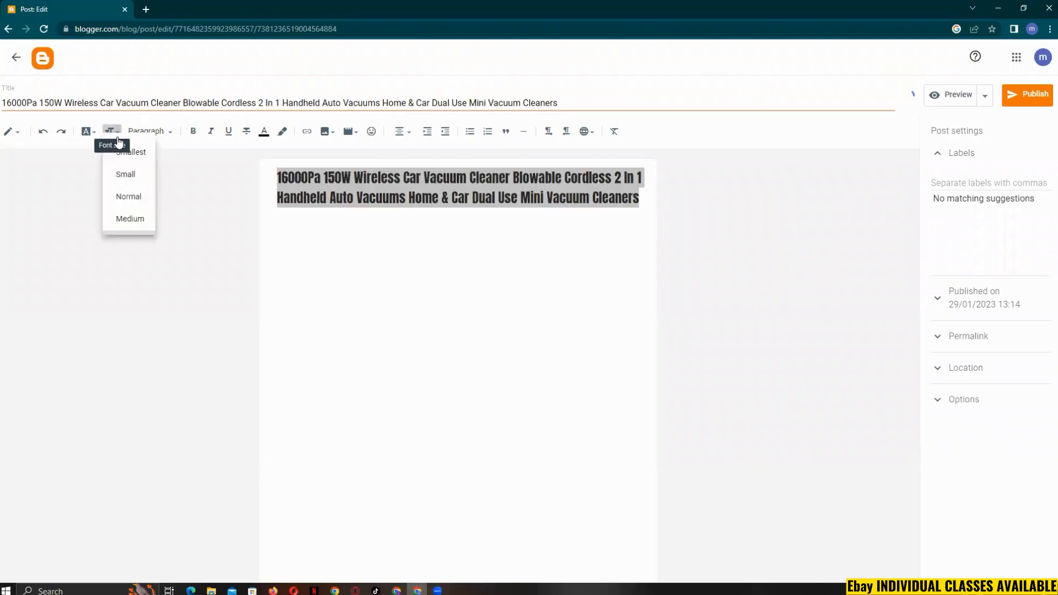
{"action": "left_click", "coordinate": [136, 224]}
Step: Add two new lines below the product title in the post body
{"action": "left_click", "coordinate": [521, 224]}
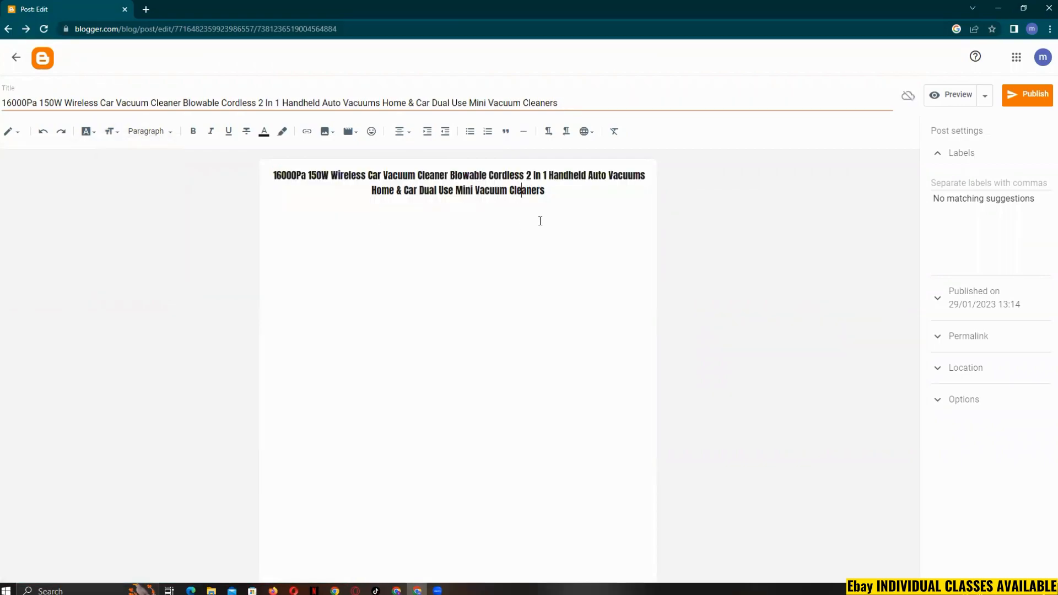
{"action": "key", "text": "Return"}
{"action": "key", "text": "Return"}
Step: Switch to the AliExpress product page and show the vacuum cleaner's description, checking its specifications and customer reviews on the way
{"action": "key", "text": "alt+Tab"}
{"action": "scroll", "coordinate": [605, 410], "scroll_direction": "down", "scroll_amount": 5}
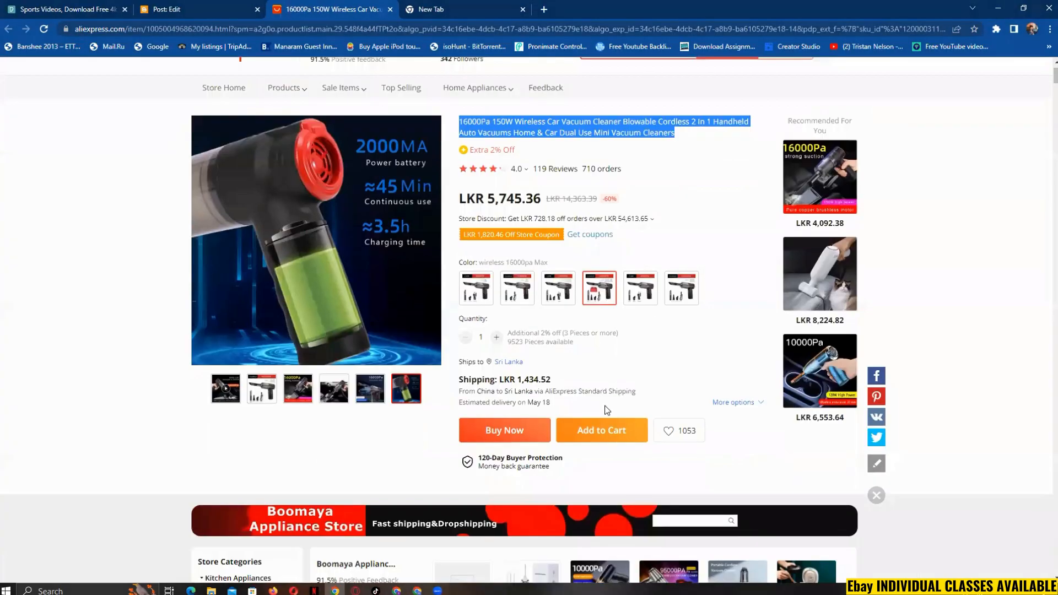
{"action": "scroll", "coordinate": [605, 412], "scroll_direction": "down", "scroll_amount": 5}
{"action": "left_click", "coordinate": [521, 168]}
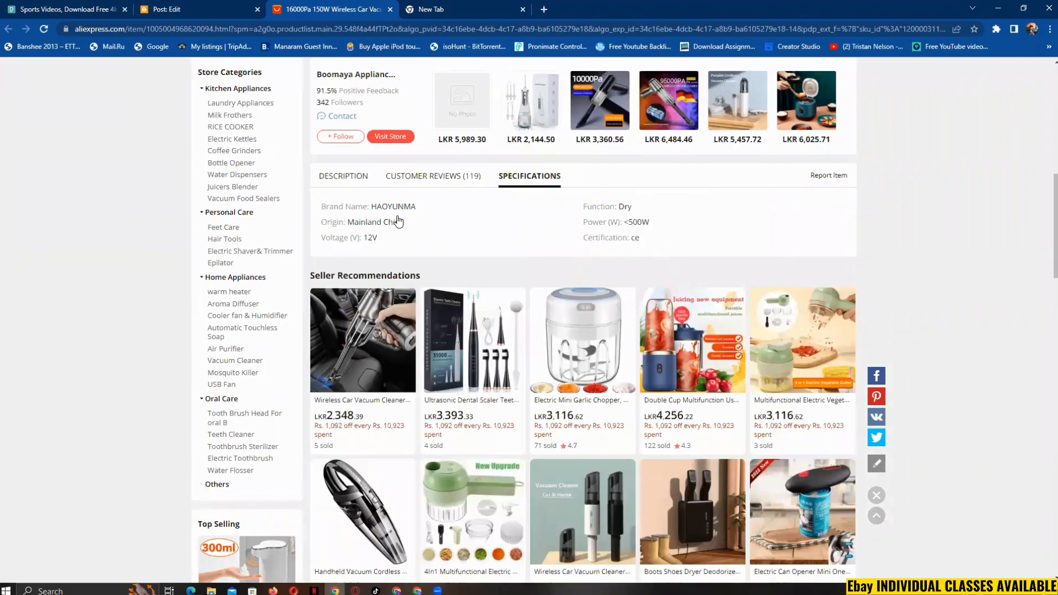
{"action": "left_click", "coordinate": [412, 177]}
{"action": "left_click", "coordinate": [328, 178]}
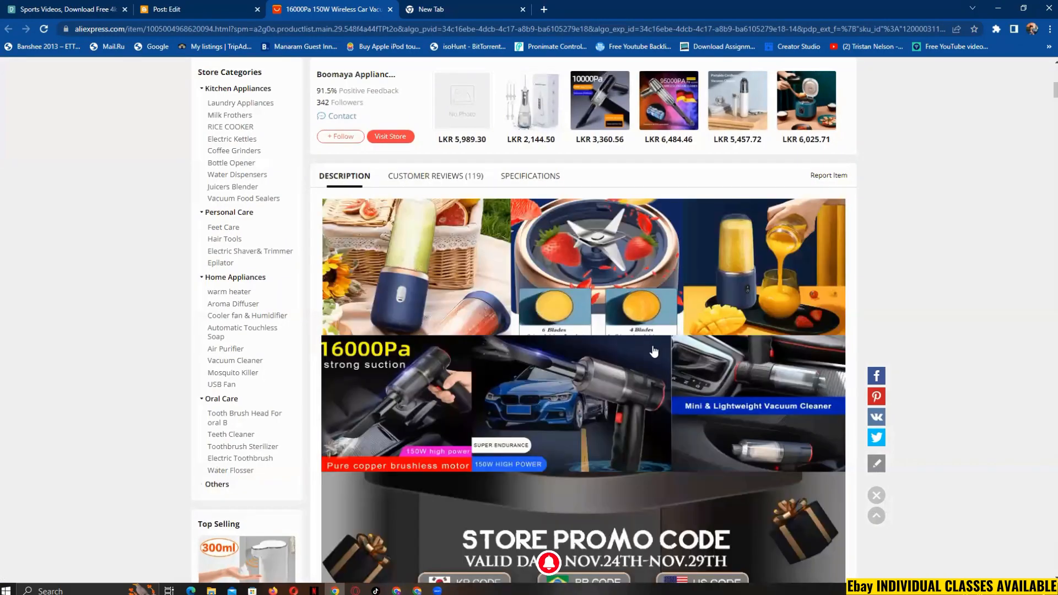
Step: Copy the description text from the Specification heading through the line "Product contains: 1 set of vacuum cleaner set"
{"action": "scroll", "coordinate": [654, 351], "scroll_direction": "down", "scroll_amount": 15}
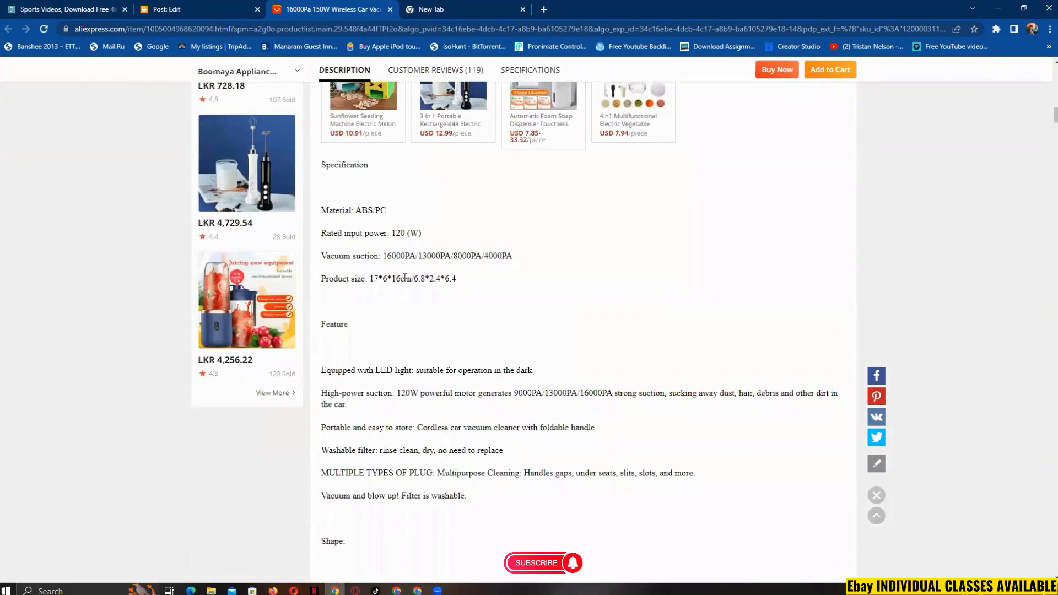
{"action": "scroll", "coordinate": [496, 391], "scroll_direction": "down", "scroll_amount": 1}
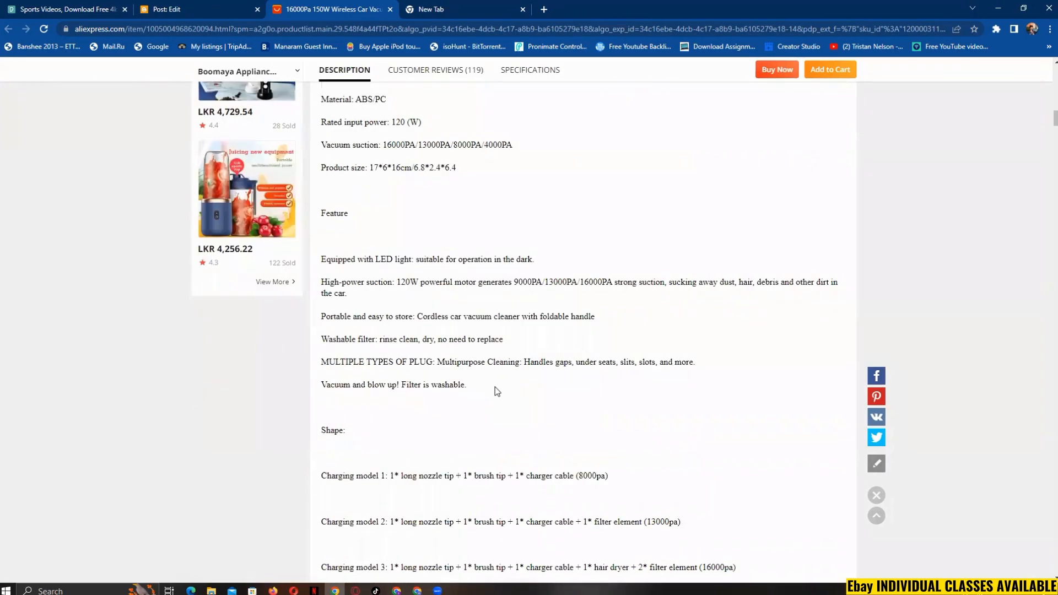
{"action": "scroll", "coordinate": [495, 387], "scroll_direction": "up", "scroll_amount": 1}
{"action": "left_click_drag", "start_coordinate": [416, 232], "coordinate": [527, 408]}
{"action": "scroll", "coordinate": [531, 359], "scroll_direction": "down", "scroll_amount": 9}
{"action": "right_click", "coordinate": [525, 358]}
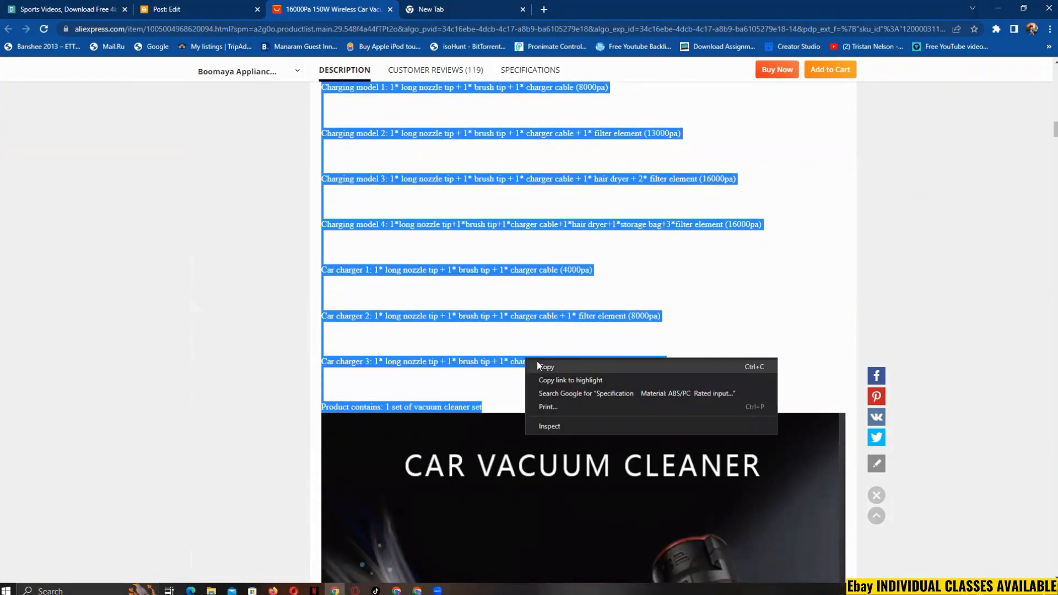
{"action": "left_click", "coordinate": [538, 363]}
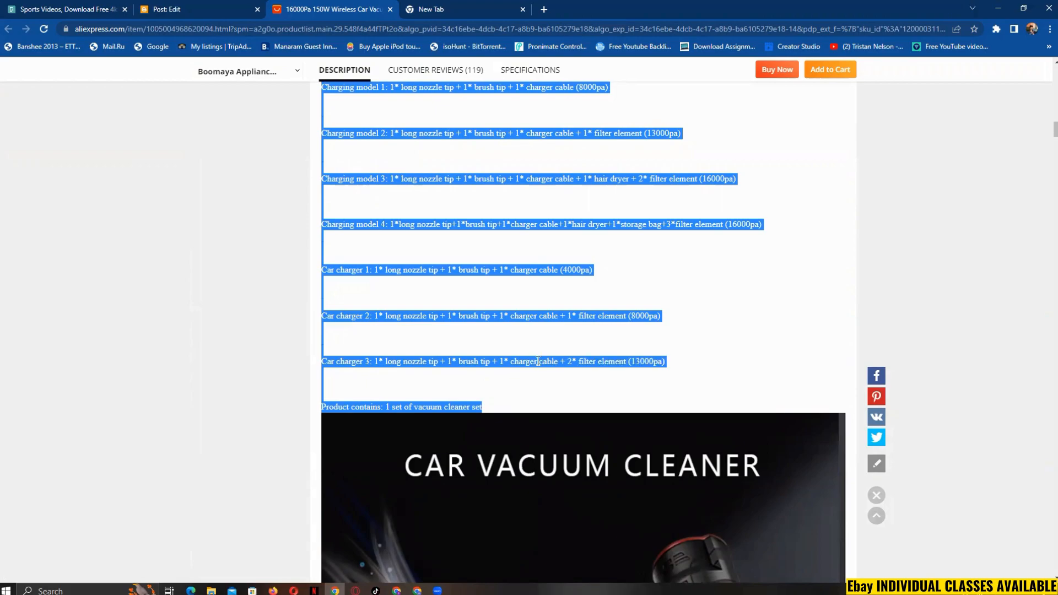
Step: Examine the formatting of the Feature and Shape sections in the previously prepared Blogger post open in the other browser tab
{"action": "left_click", "coordinate": [193, 10]}
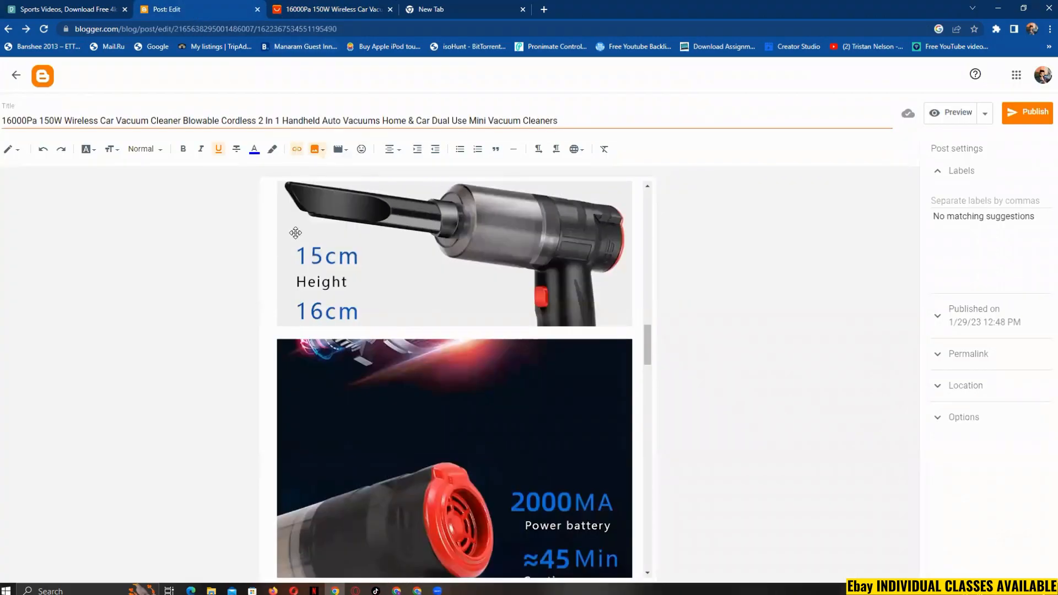
{"action": "scroll", "coordinate": [424, 282], "scroll_direction": "up", "scroll_amount": 15}
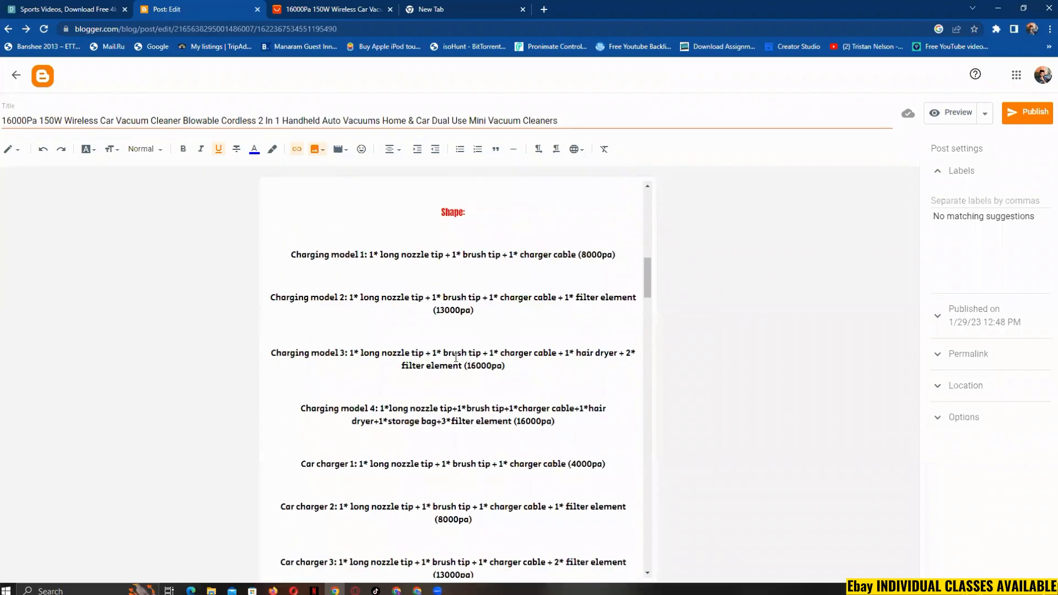
{"action": "left_click_drag", "start_coordinate": [442, 351], "coordinate": [485, 354]}
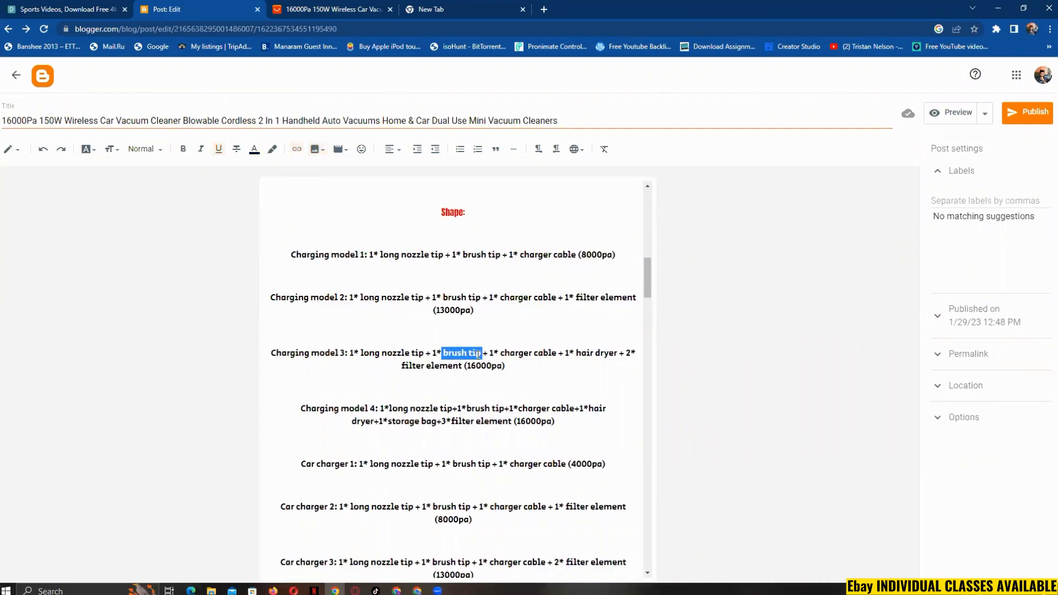
{"action": "scroll", "coordinate": [523, 364], "scroll_direction": "up", "scroll_amount": 4}
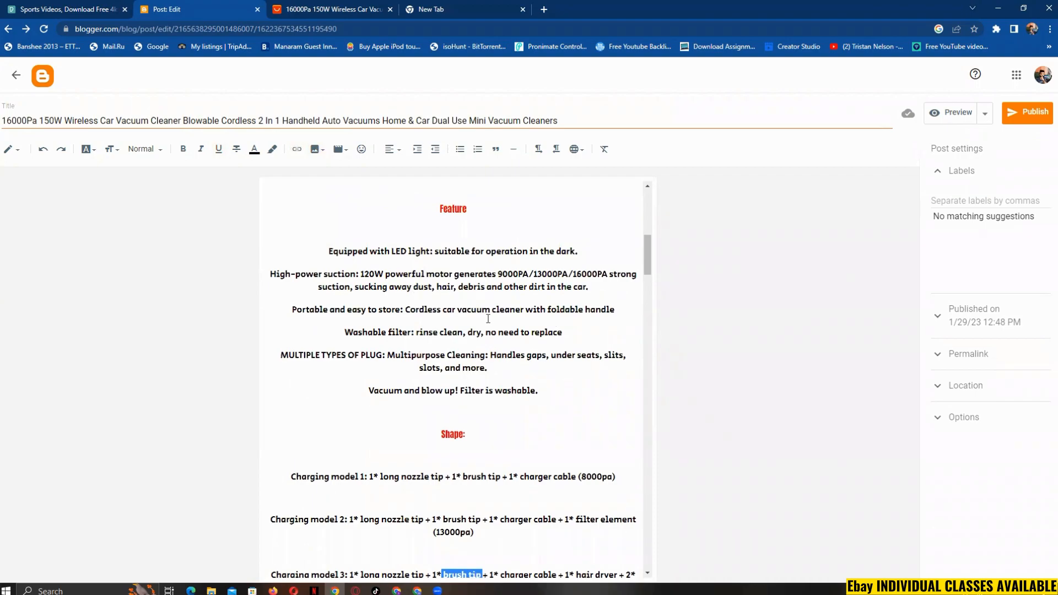
{"action": "scroll", "coordinate": [493, 388], "scroll_direction": "down", "scroll_amount": 2}
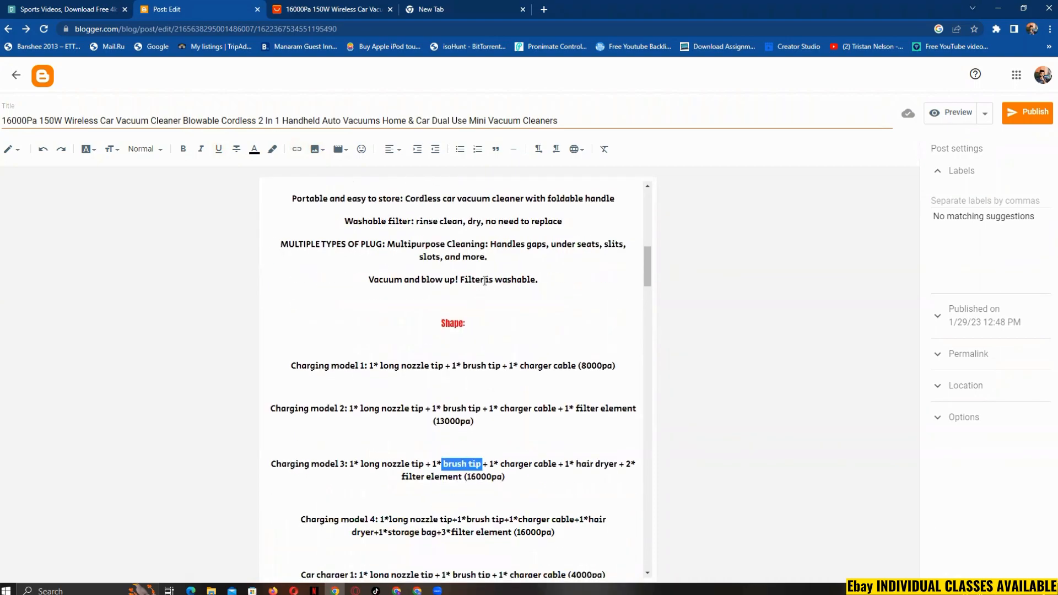
{"action": "right_click", "coordinate": [484, 280]}
{"action": "left_click", "coordinate": [469, 280]}
{"action": "right_click", "coordinate": [467, 280]}
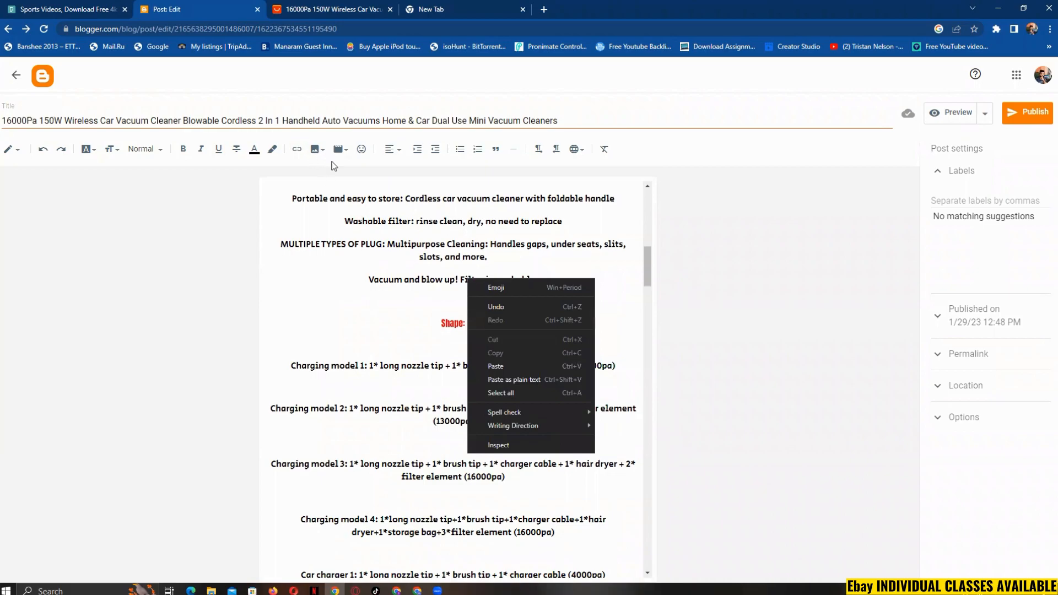
{"action": "scroll", "coordinate": [415, 331], "scroll_direction": "down", "scroll_amount": 1}
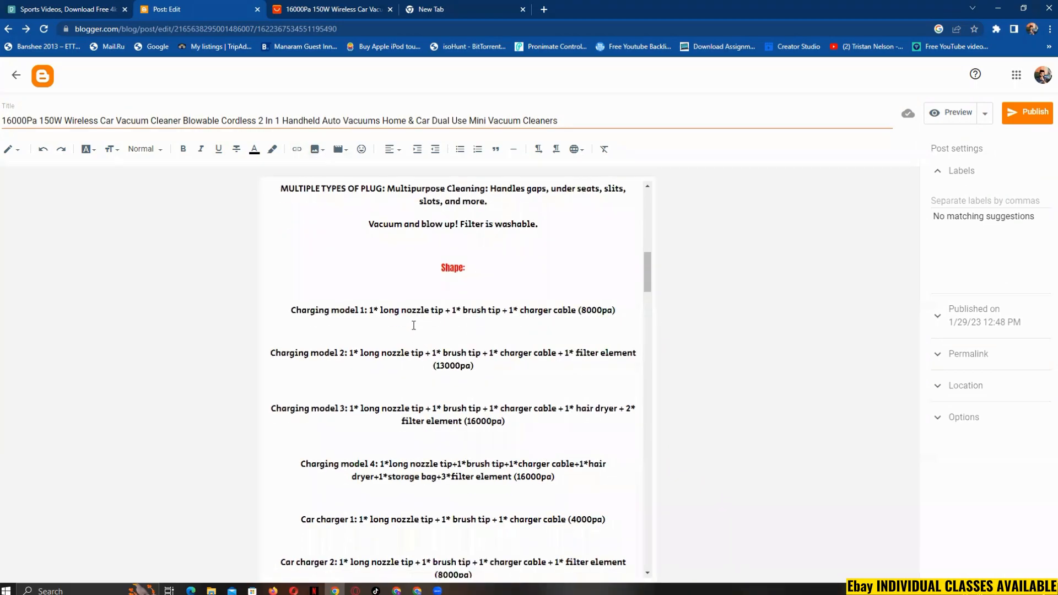
{"action": "scroll", "coordinate": [419, 325], "scroll_direction": "down", "scroll_amount": 5}
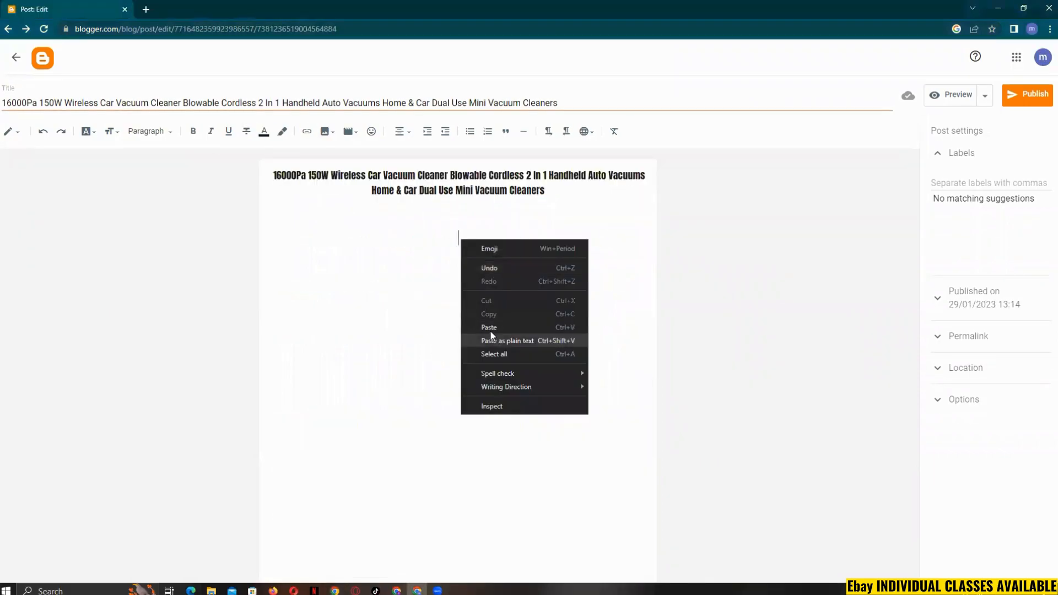
Step: Insert the car vacuum cleaner picture Sf4b508a7d4744b73930ccd2ef8623528P from the Downloads subfolder New folder (6) below the product title
{"action": "left_click", "coordinate": [351, 315]}
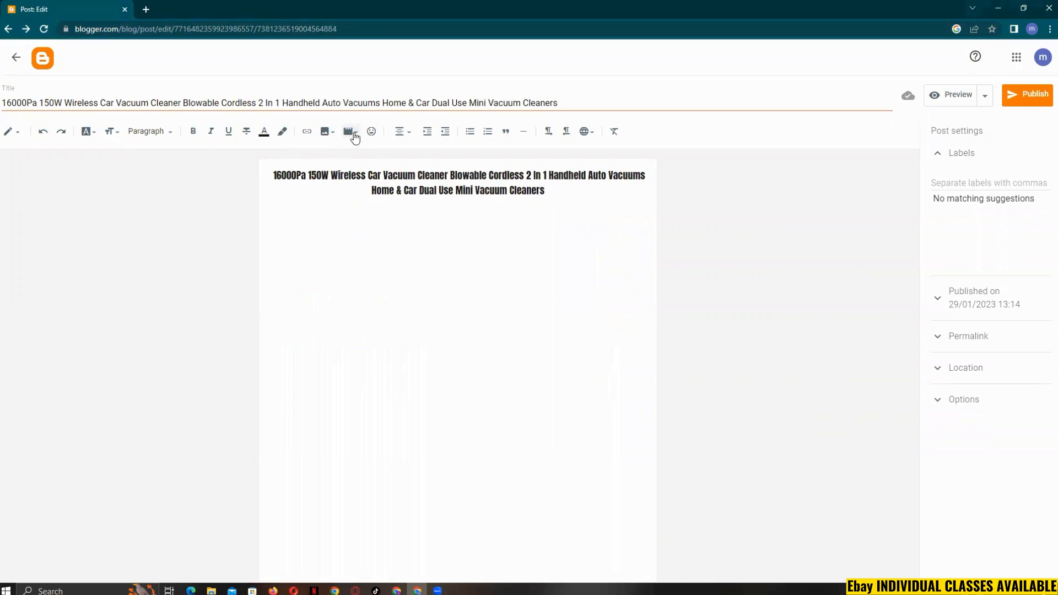
{"action": "left_click", "coordinate": [325, 132]}
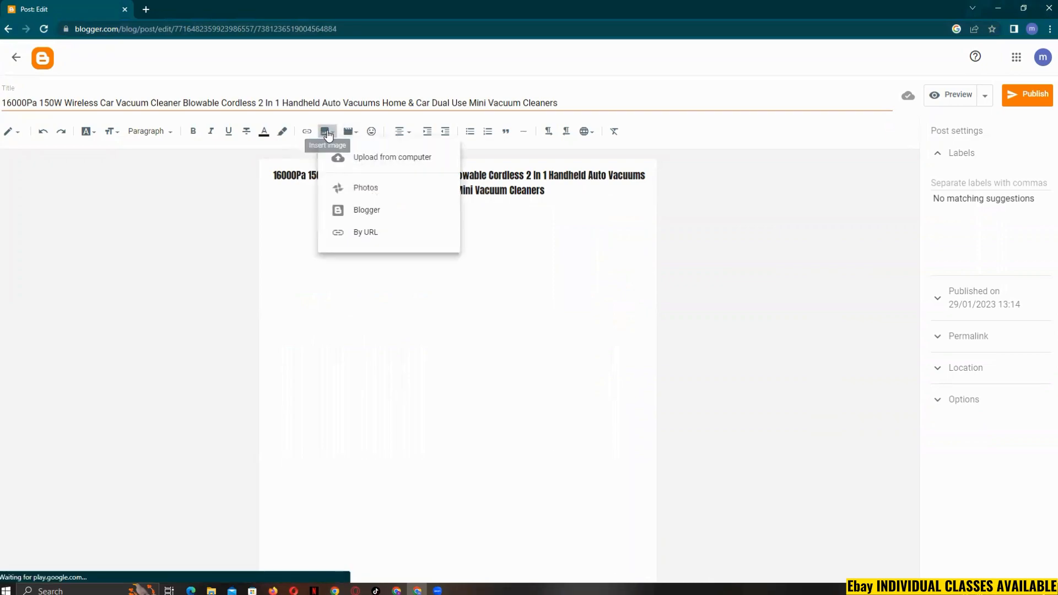
{"action": "left_click", "coordinate": [361, 163]}
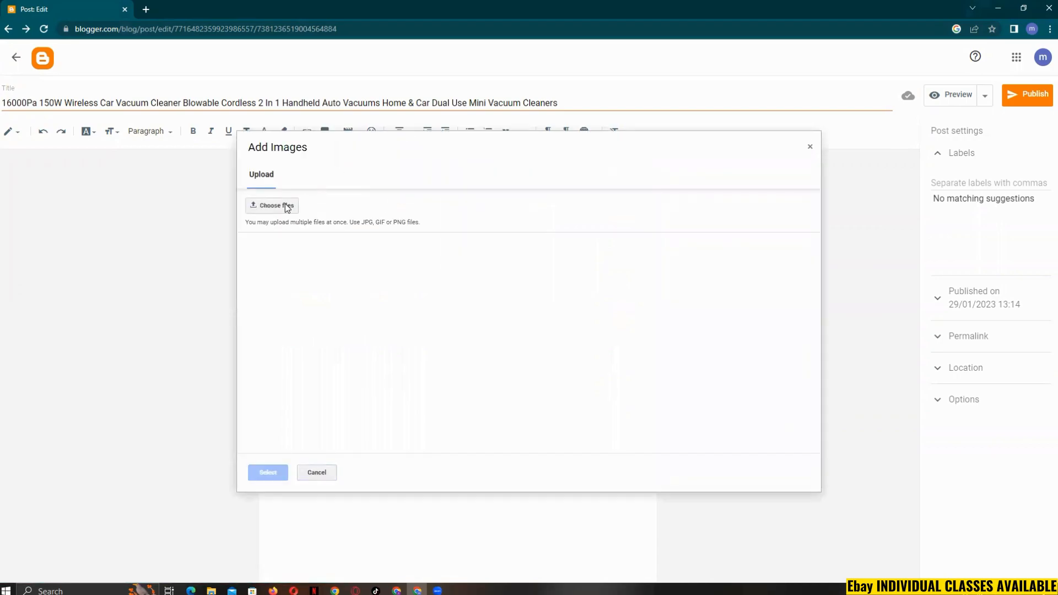
{"action": "left_click", "coordinate": [285, 205]}
{"action": "scroll", "coordinate": [346, 208], "scroll_direction": "down", "scroll_amount": 3}
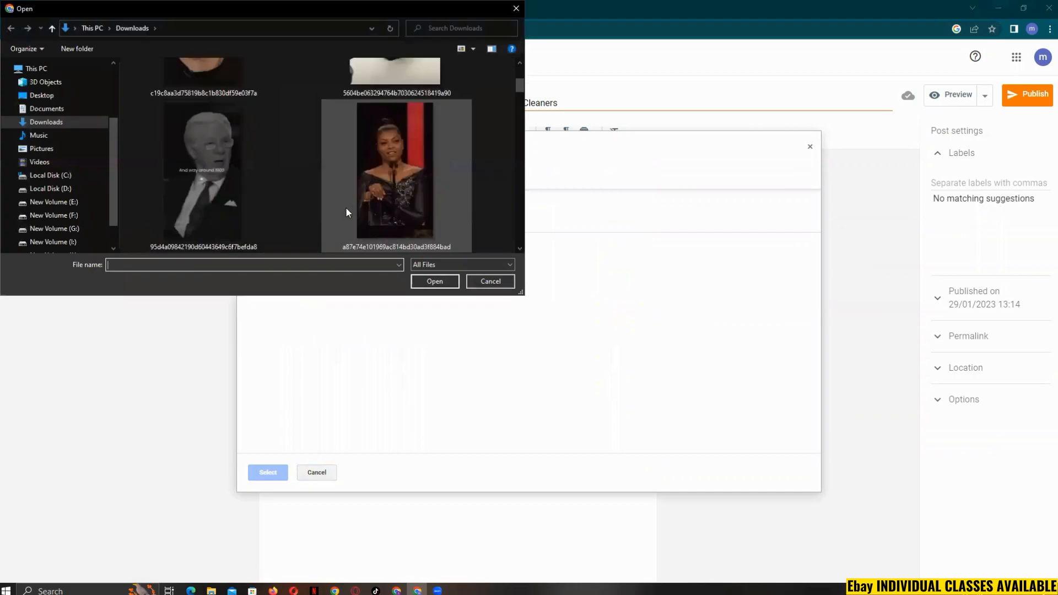
{"action": "double_click", "coordinate": [269, 193]}
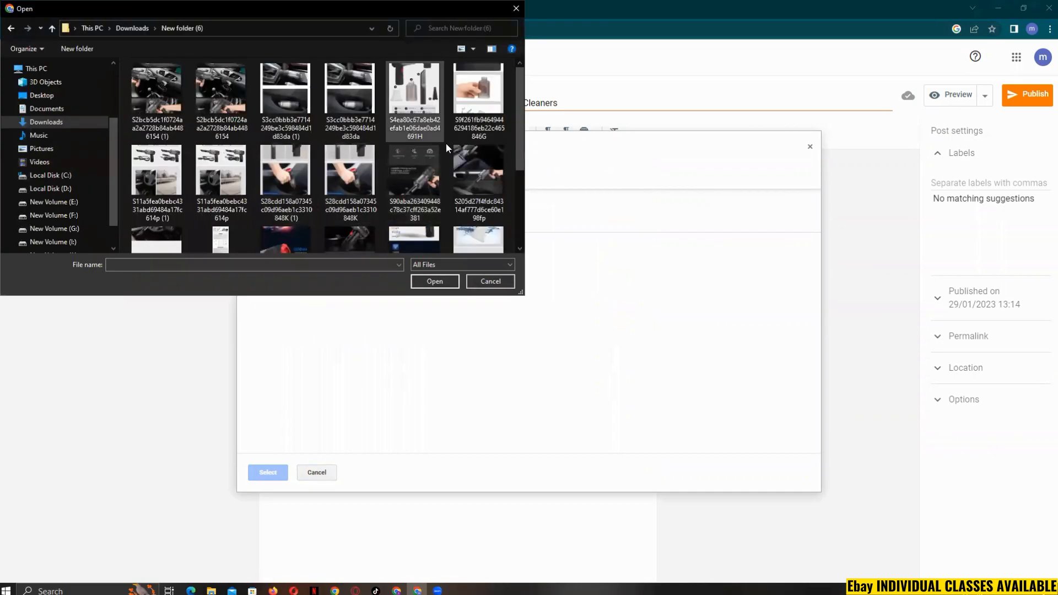
{"action": "scroll", "coordinate": [449, 165], "scroll_direction": "down", "scroll_amount": 1}
{"action": "scroll", "coordinate": [289, 212], "scroll_direction": "down", "scroll_amount": 1}
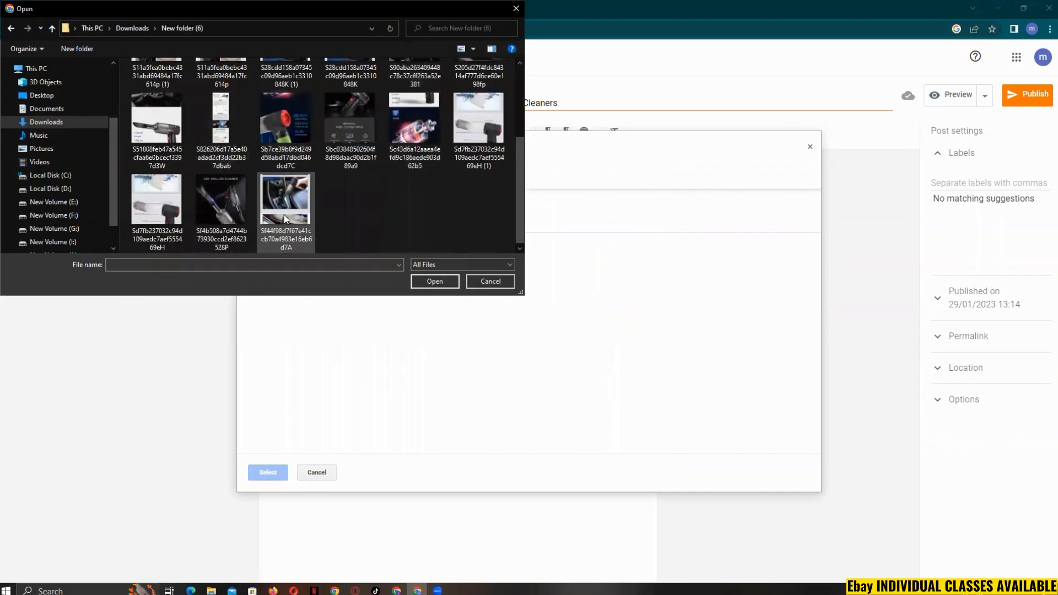
{"action": "left_click", "coordinate": [234, 217]}
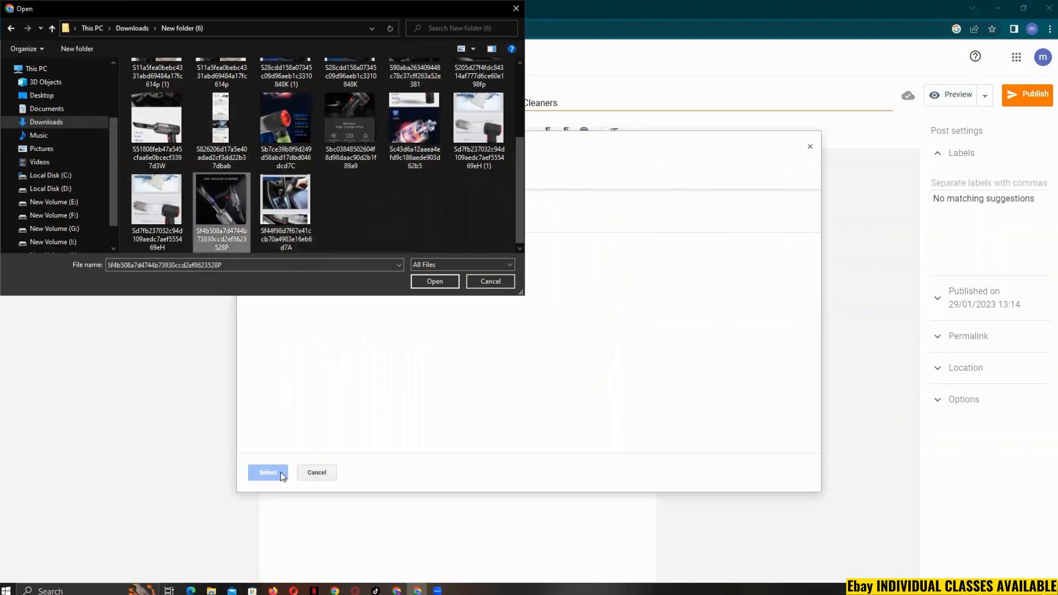
{"action": "left_click", "coordinate": [433, 282]}
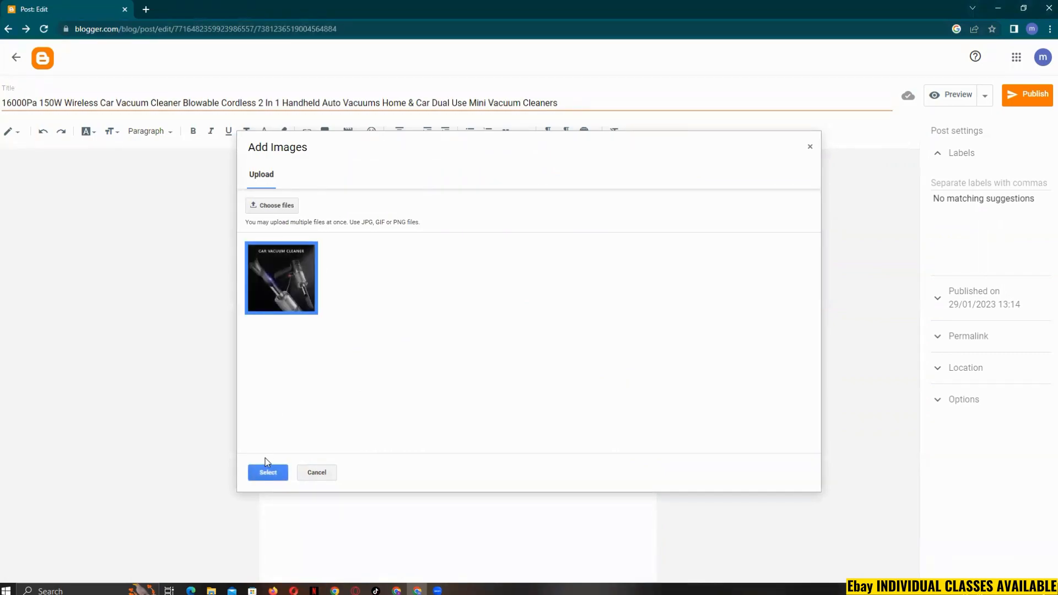
{"action": "left_click", "coordinate": [268, 473]}
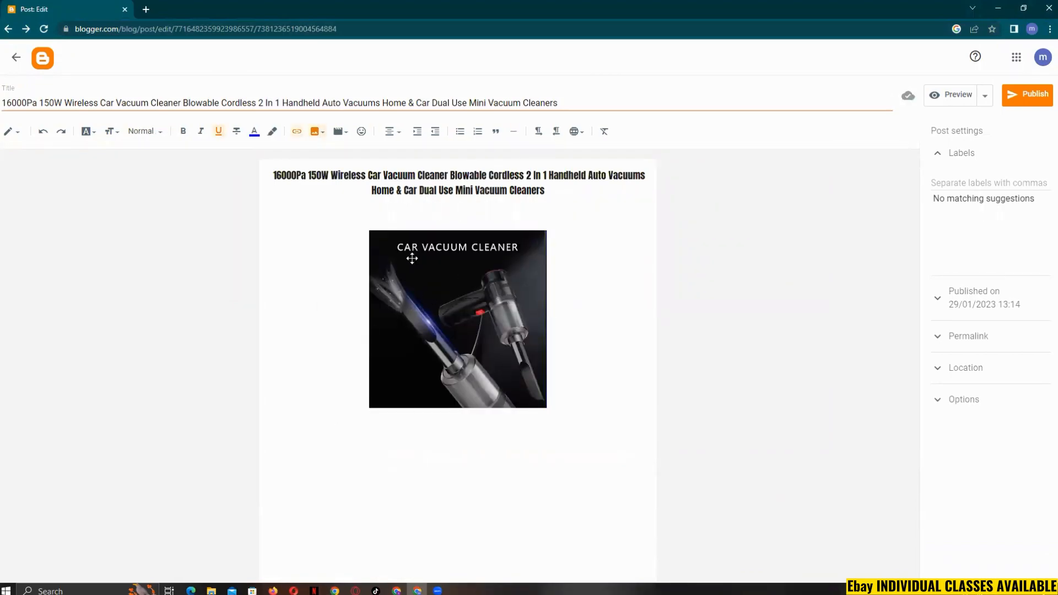
Step: Set the size of the inserted vacuum cleaner image to Large
{"action": "left_click", "coordinate": [521, 376]}
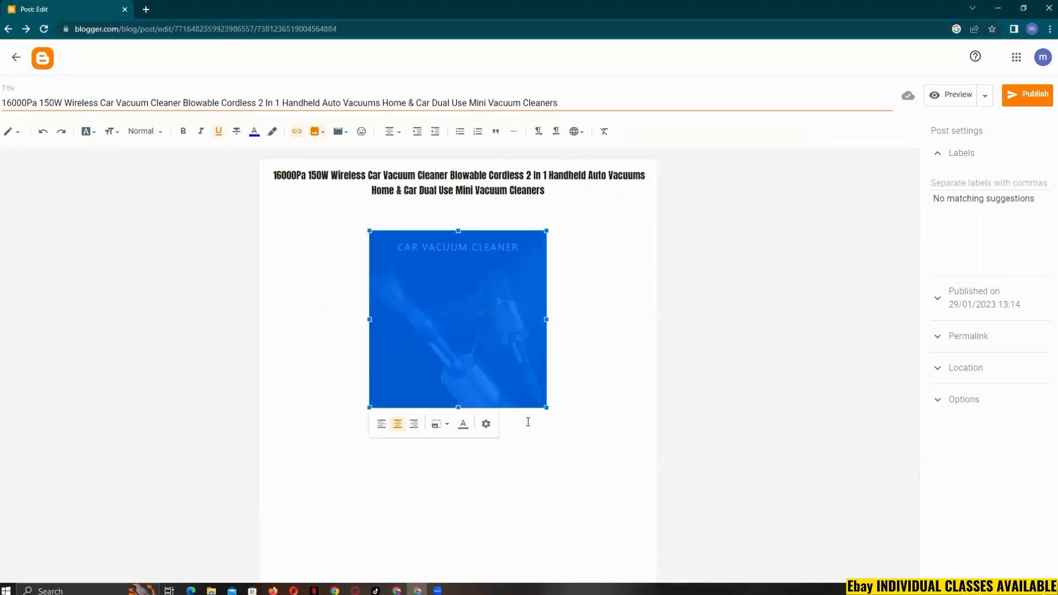
{"action": "left_click", "coordinate": [486, 428]}
{"action": "left_click", "coordinate": [442, 376]}
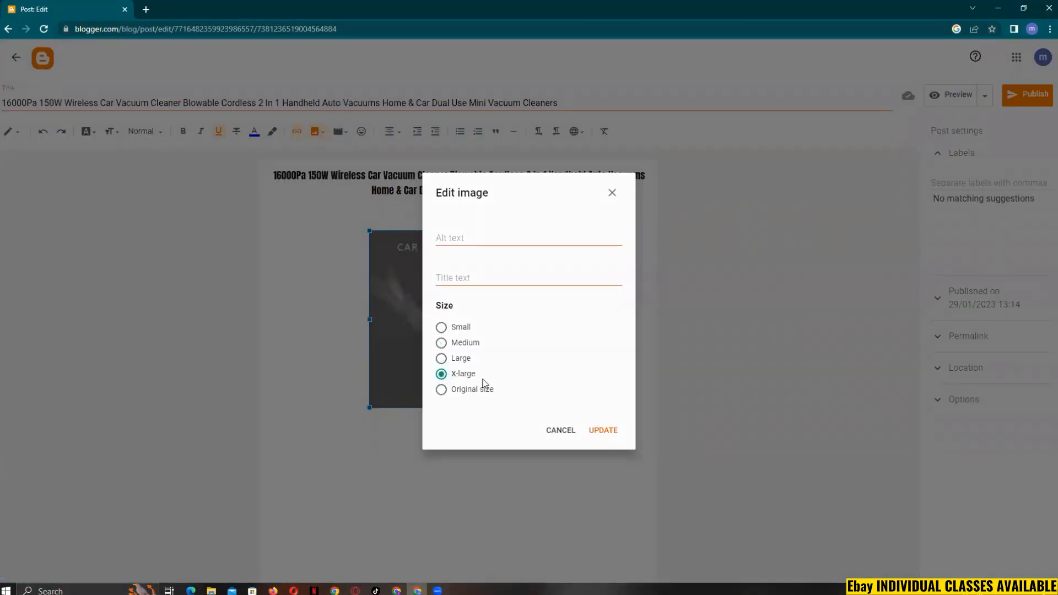
{"action": "left_click", "coordinate": [441, 359]}
{"action": "left_click", "coordinate": [603, 430]}
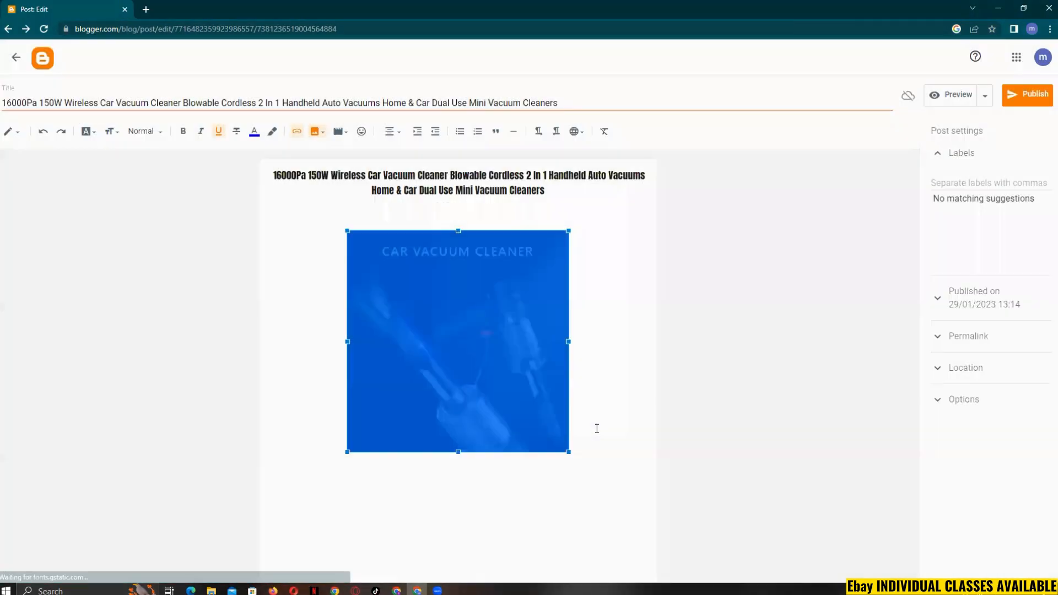
Step: Try the X-large size on the vacuum cleaner image
{"action": "left_click", "coordinate": [558, 446]}
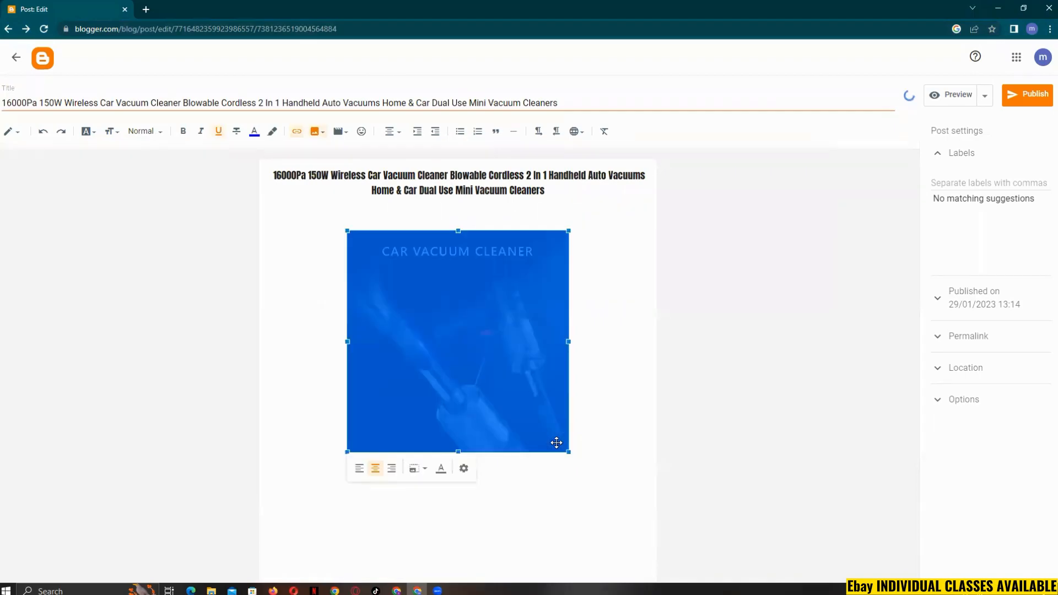
{"action": "left_click", "coordinate": [464, 468]}
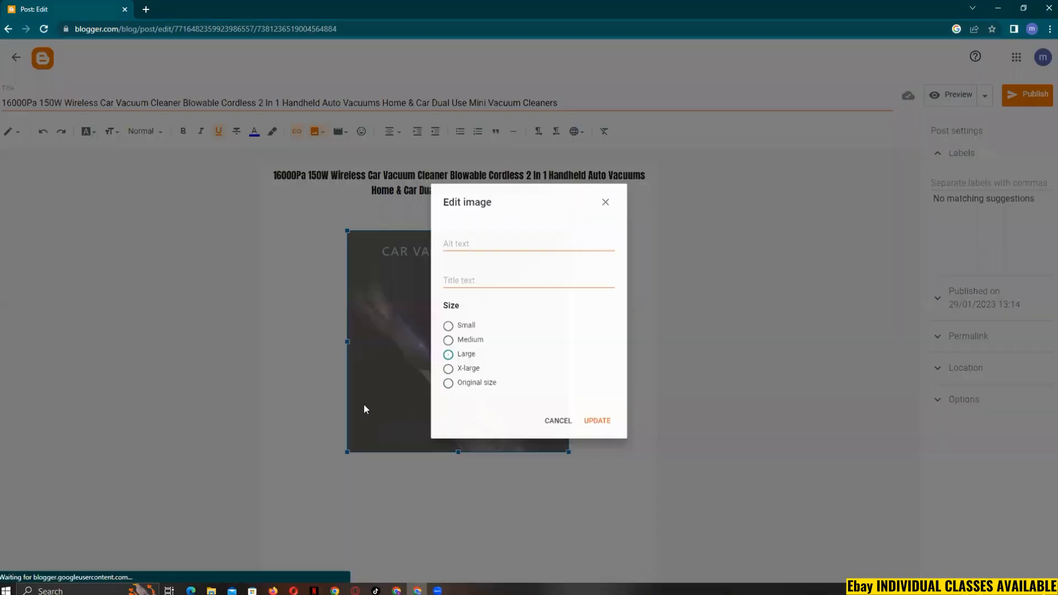
{"action": "left_click", "coordinate": [442, 375]}
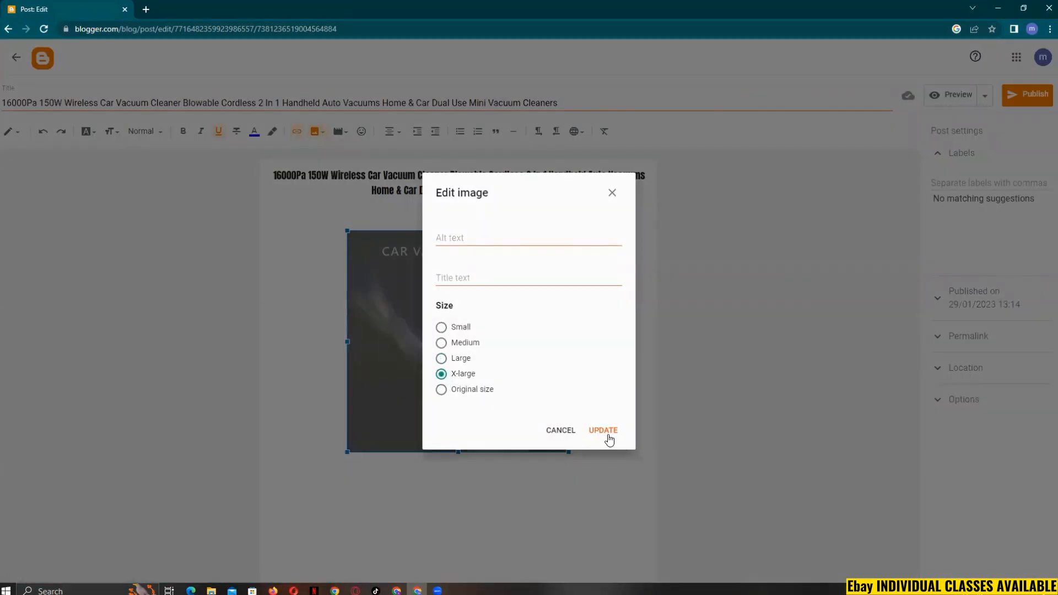
{"action": "left_click", "coordinate": [604, 430]}
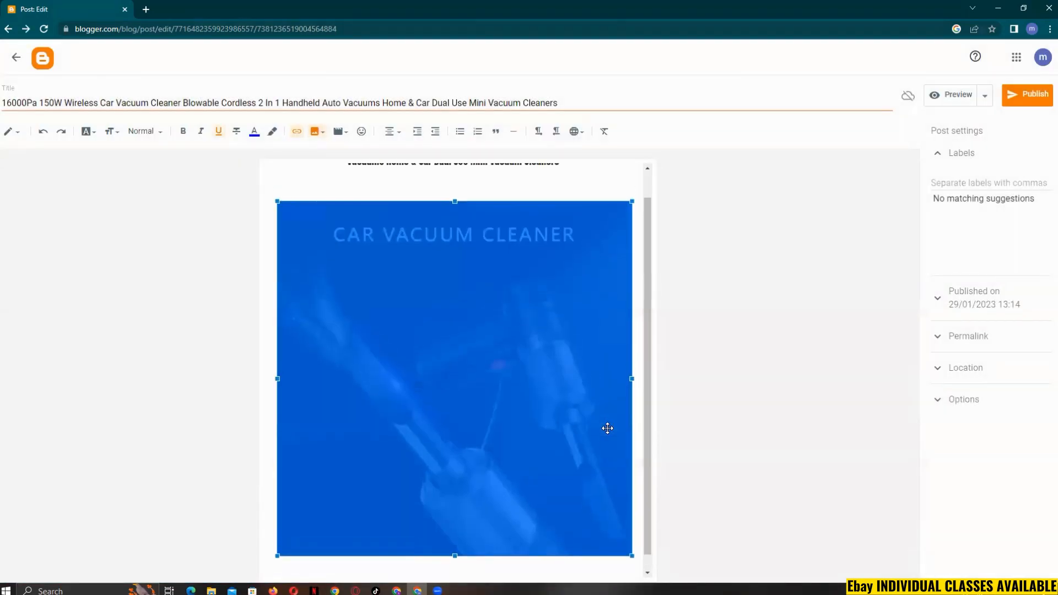
{"action": "scroll", "coordinate": [605, 433], "scroll_direction": "down", "scroll_amount": 2}
{"action": "left_click", "coordinate": [577, 555]}
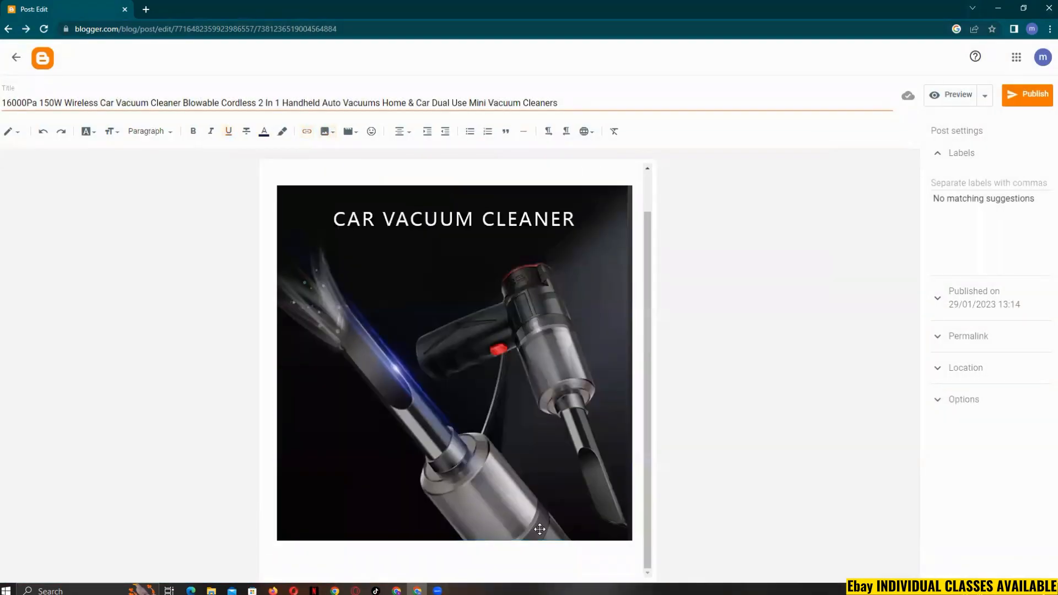
Step: Change the vacuum cleaner image back to the Large size
{"action": "left_click", "coordinate": [600, 483]}
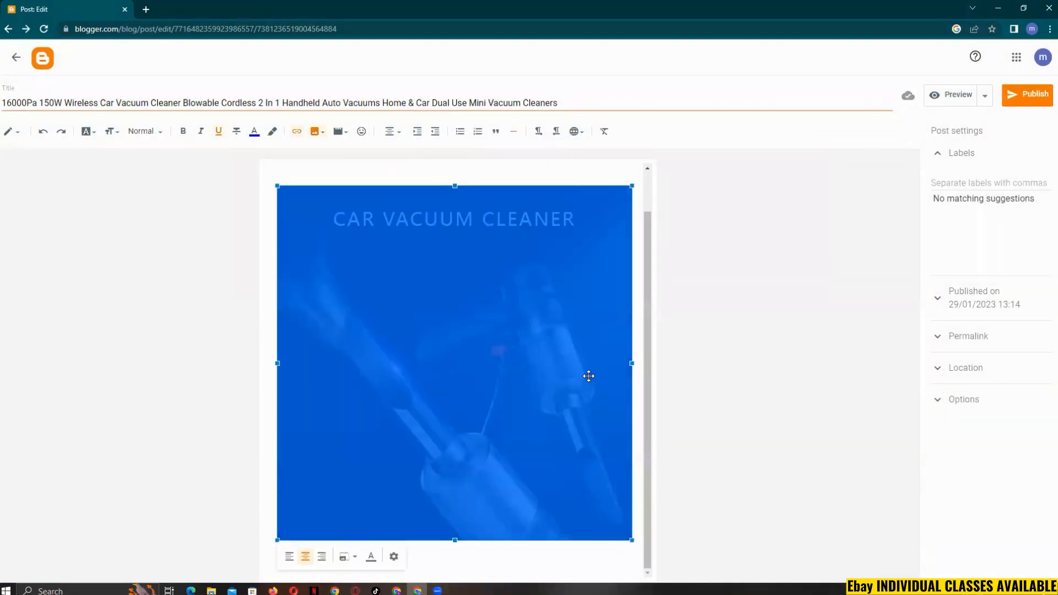
{"action": "left_click", "coordinate": [393, 557]}
{"action": "left_click", "coordinate": [461, 358]}
{"action": "left_click", "coordinate": [604, 431]}
Step: Paste the copied product description on the line below the vacuum cleaner image
{"action": "left_click", "coordinate": [439, 484]}
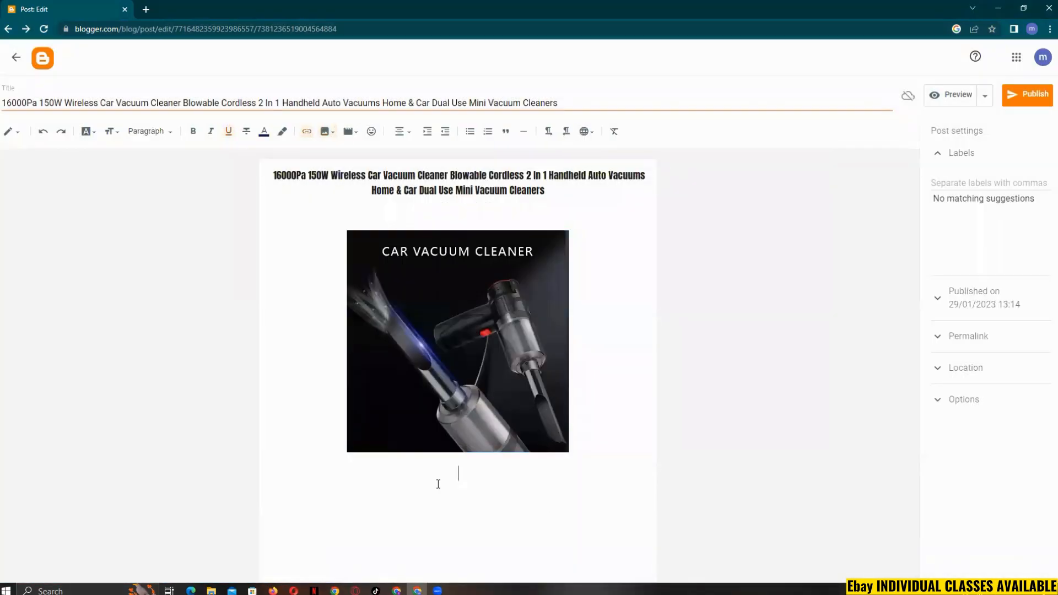
{"action": "right_click", "coordinate": [471, 472]}
{"action": "left_click", "coordinate": [501, 379]}
{"action": "scroll", "coordinate": [532, 484], "scroll_direction": "up", "scroll_amount": 7}
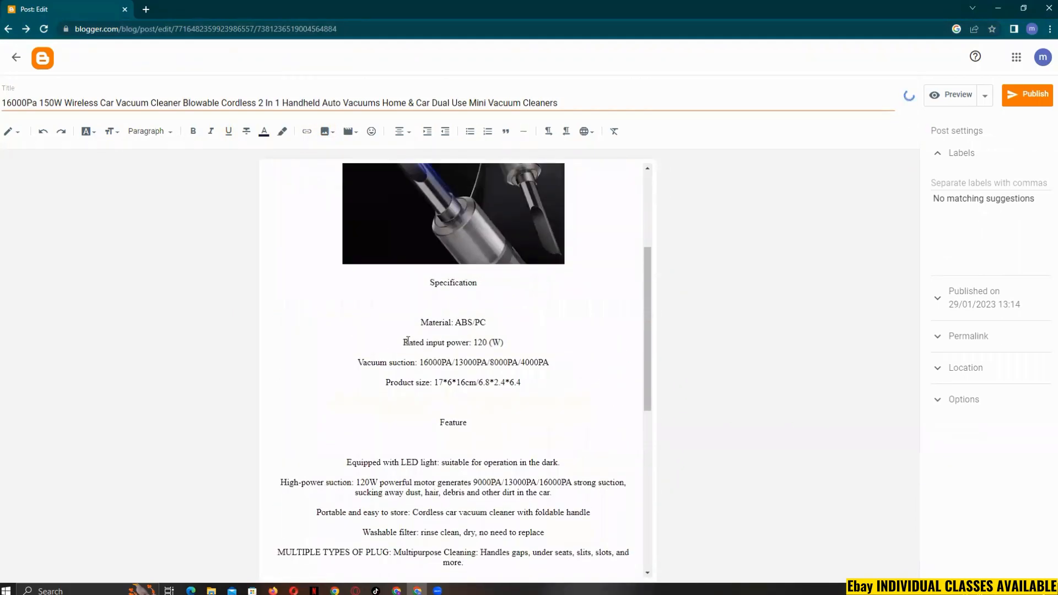
Step: Select the description from Specification through the Product contains line and add the Bebas Neue and Prompt fonts to the editor's font list
{"action": "left_click_drag", "start_coordinate": [471, 295], "coordinate": [581, 566]}
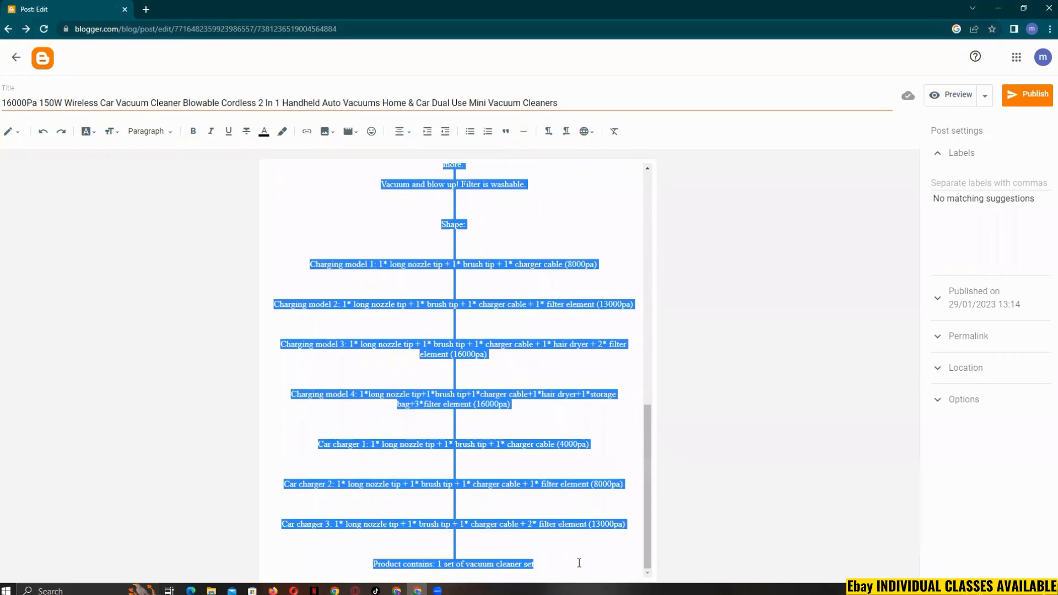
{"action": "left_click", "coordinate": [87, 131]}
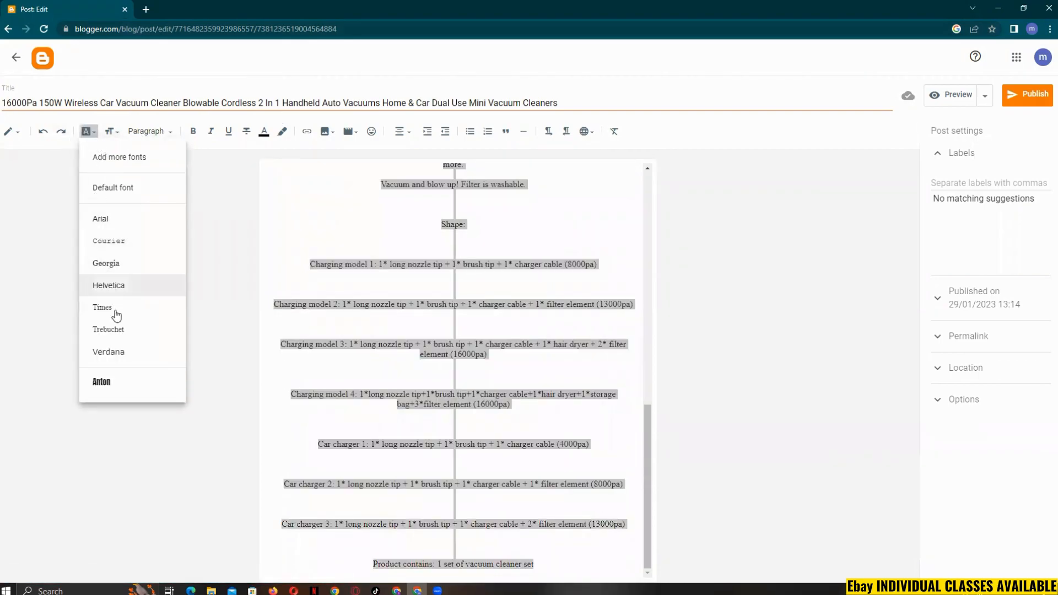
{"action": "left_click", "coordinate": [128, 158]}
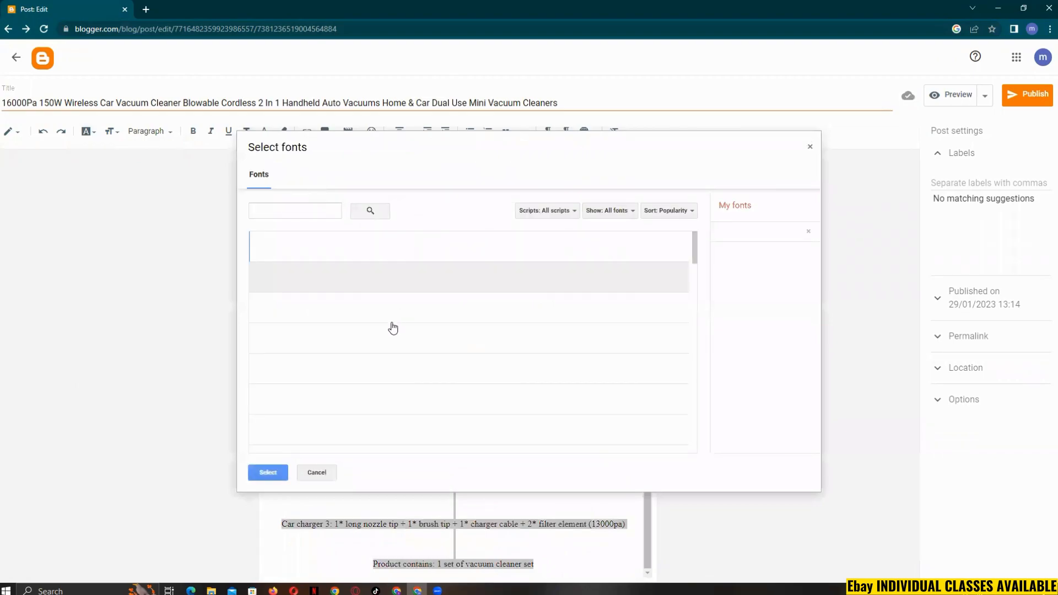
{"action": "scroll", "coordinate": [395, 333], "scroll_direction": "down", "scroll_amount": 5}
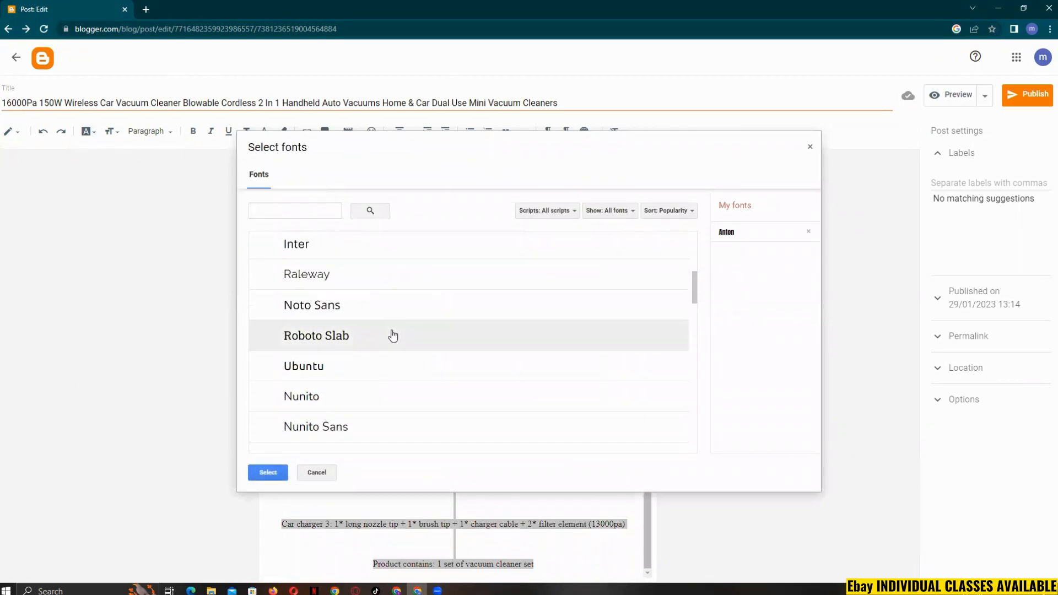
{"action": "scroll", "coordinate": [356, 345], "scroll_direction": "down", "scroll_amount": 4}
{"action": "scroll", "coordinate": [356, 348], "scroll_direction": "down", "scroll_amount": 7}
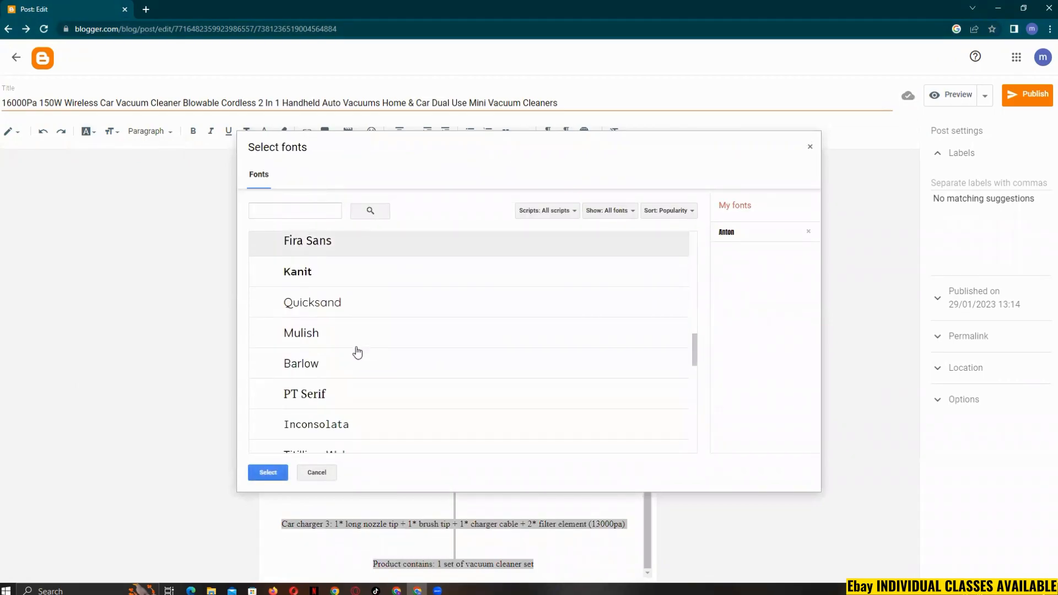
{"action": "scroll", "coordinate": [358, 353], "scroll_direction": "down", "scroll_amount": 5}
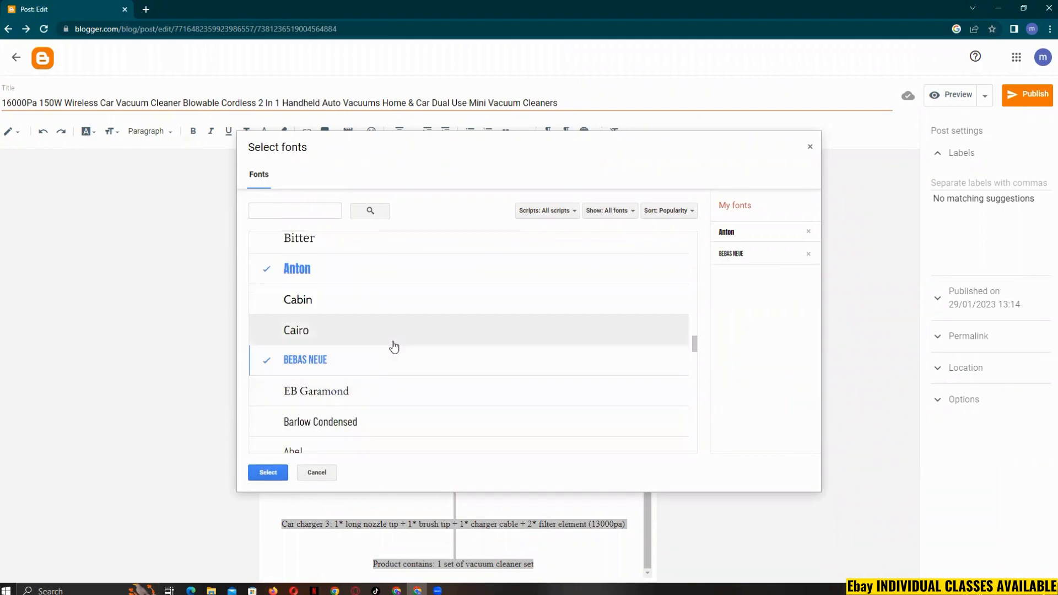
{"action": "scroll", "coordinate": [355, 401], "scroll_direction": "down", "scroll_amount": 1}
{"action": "scroll", "coordinate": [355, 401], "scroll_direction": "down", "scroll_amount": 3}
{"action": "left_click", "coordinate": [358, 325]}
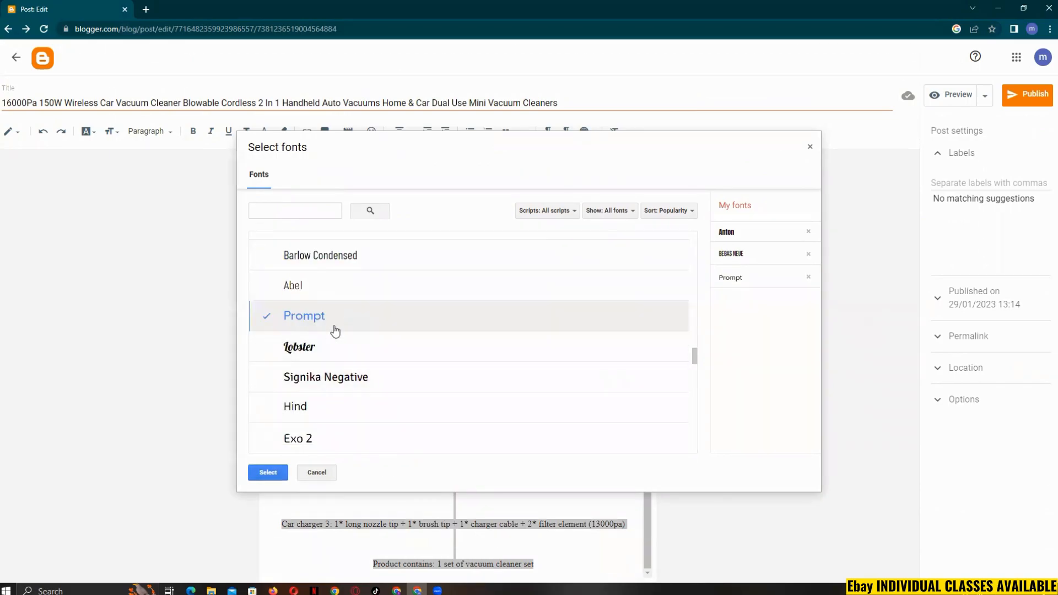
{"action": "left_click", "coordinate": [258, 470]}
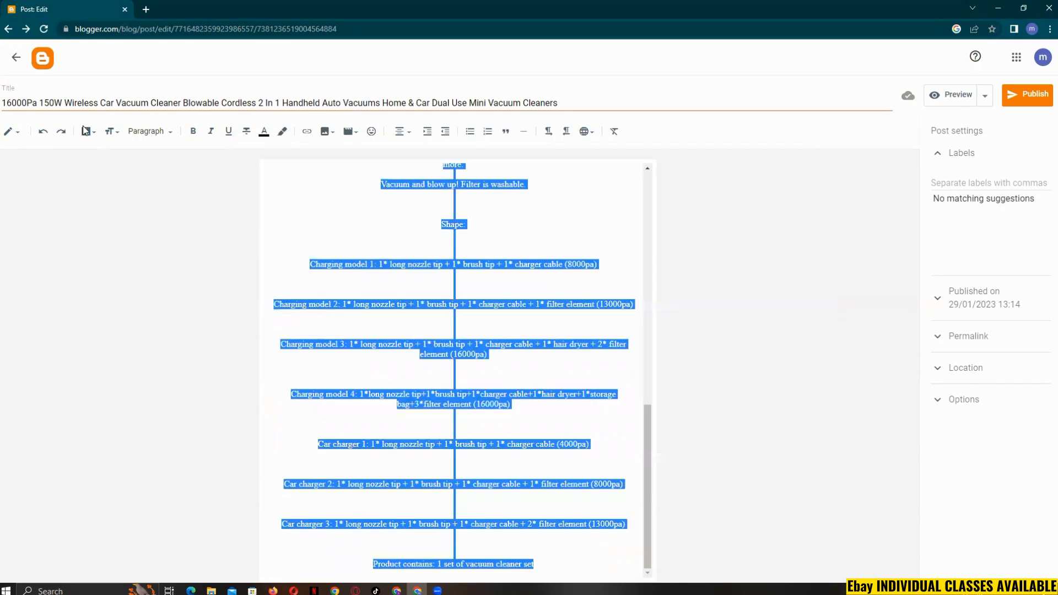
Step: Apply the Prompt font to the selected product description text
{"action": "left_click", "coordinate": [87, 132]}
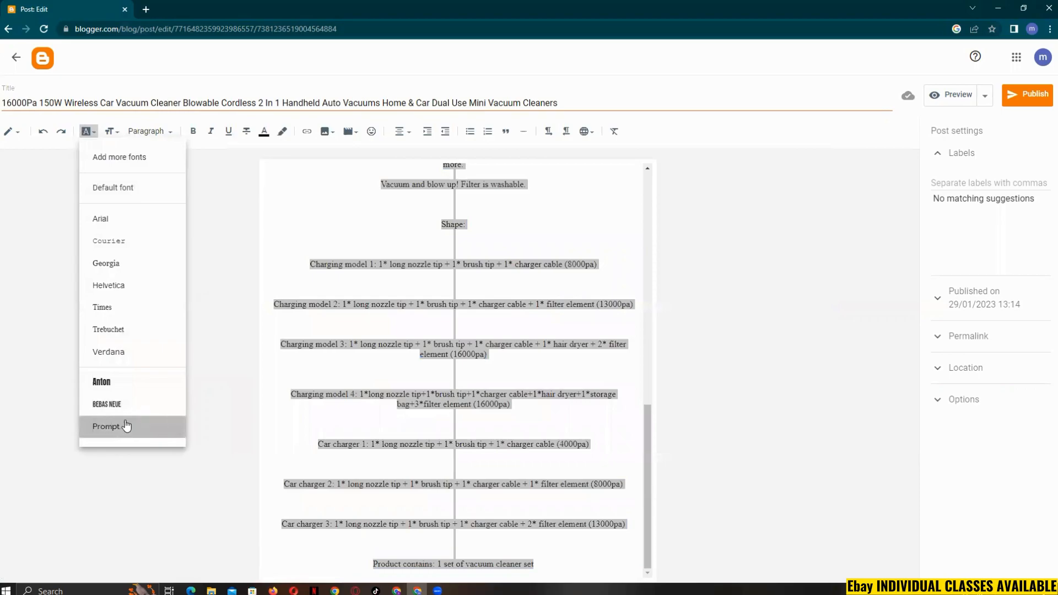
{"action": "left_click", "coordinate": [126, 426]}
{"action": "left_click", "coordinate": [357, 356]}
Step: Set the Specification heading in the Anton font
{"action": "scroll", "coordinate": [508, 342], "scroll_direction": "up", "scroll_amount": 5}
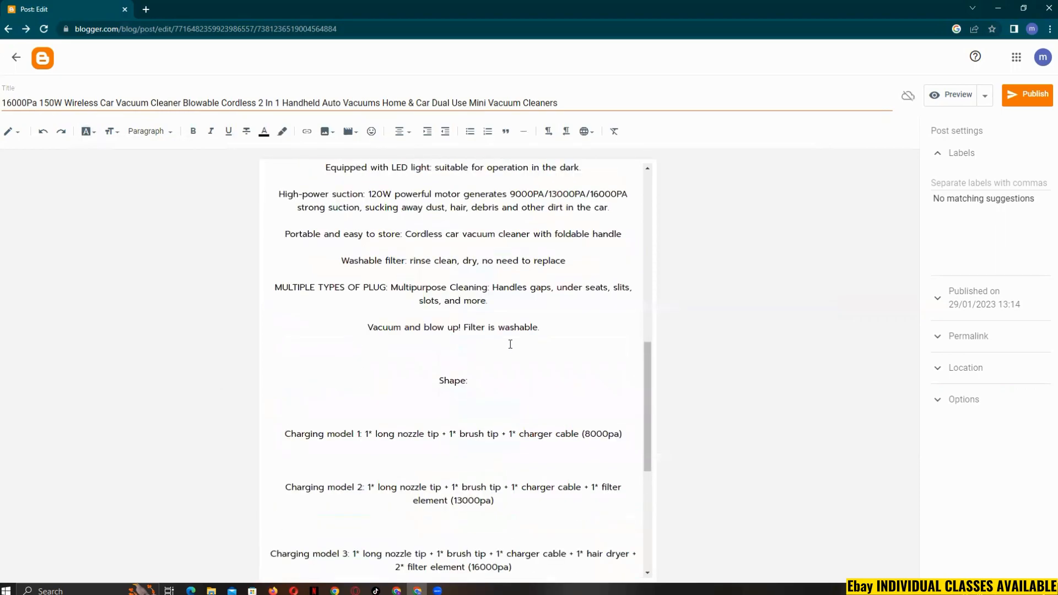
{"action": "scroll", "coordinate": [497, 280], "scroll_direction": "up", "scroll_amount": 4}
{"action": "scroll", "coordinate": [407, 331], "scroll_direction": "down", "scroll_amount": 1}
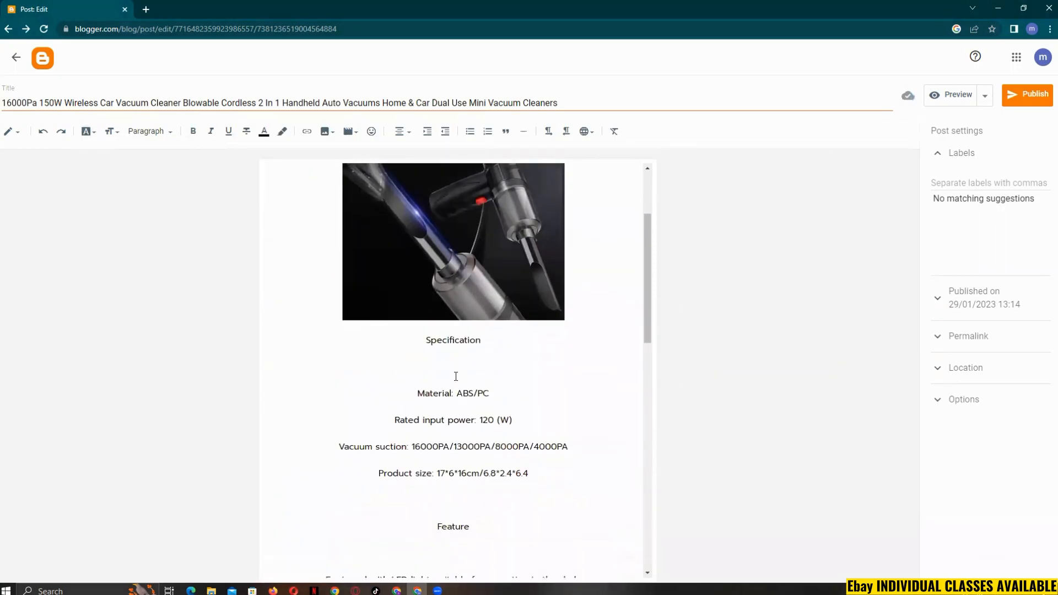
{"action": "left_click_drag", "start_coordinate": [428, 332], "coordinate": [481, 331]}
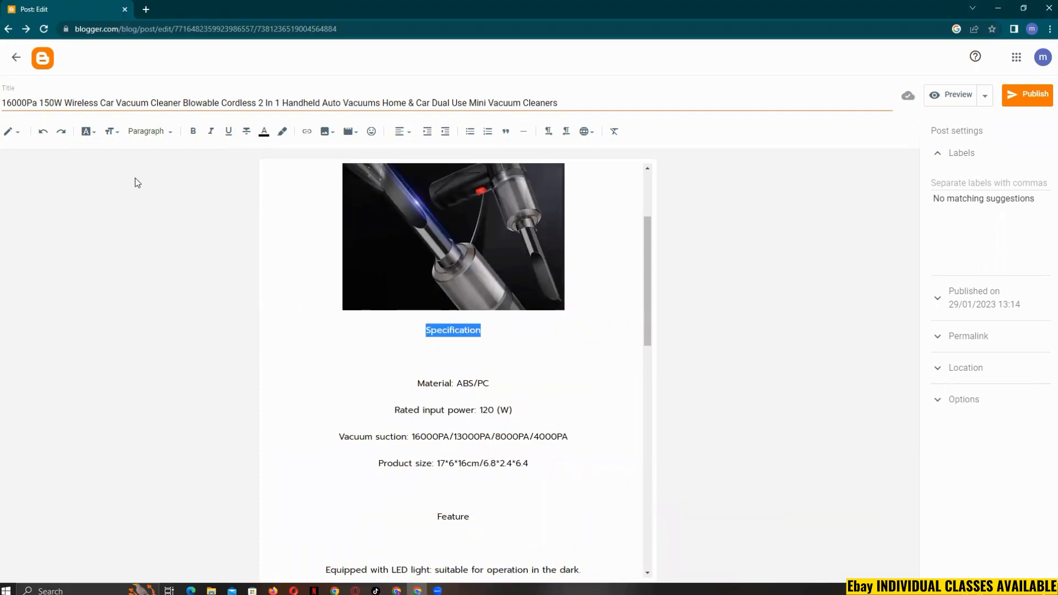
{"action": "left_click", "coordinate": [88, 132]}
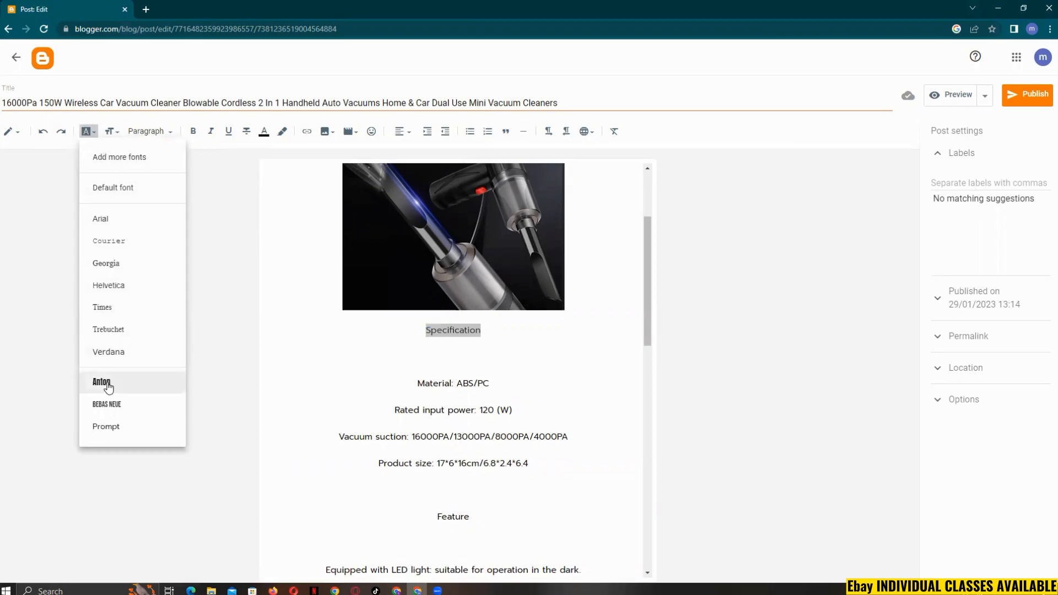
{"action": "left_click", "coordinate": [521, 350]}
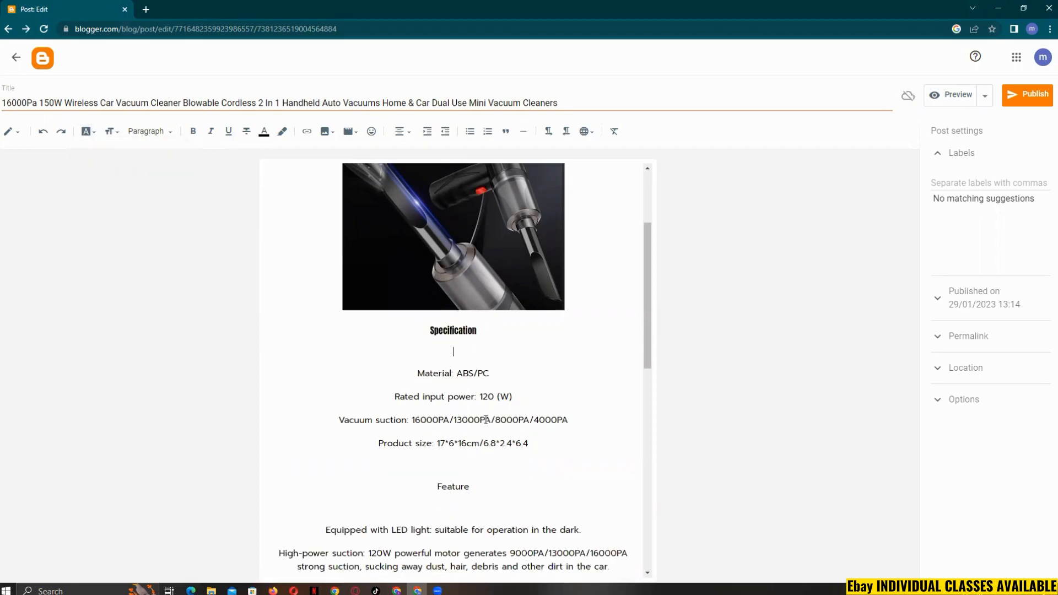
Step: Set the Feature heading in the Anton font
{"action": "scroll", "coordinate": [521, 350], "scroll_direction": "down", "scroll_amount": 3}
{"action": "left_click_drag", "start_coordinate": [437, 321], "coordinate": [496, 317]}
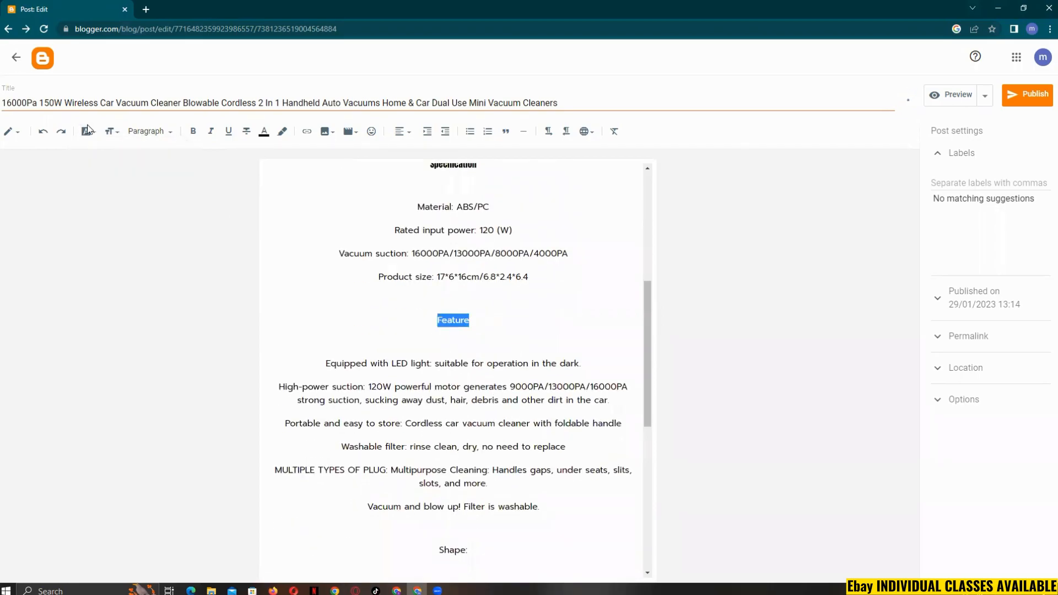
{"action": "left_click", "coordinate": [88, 132]}
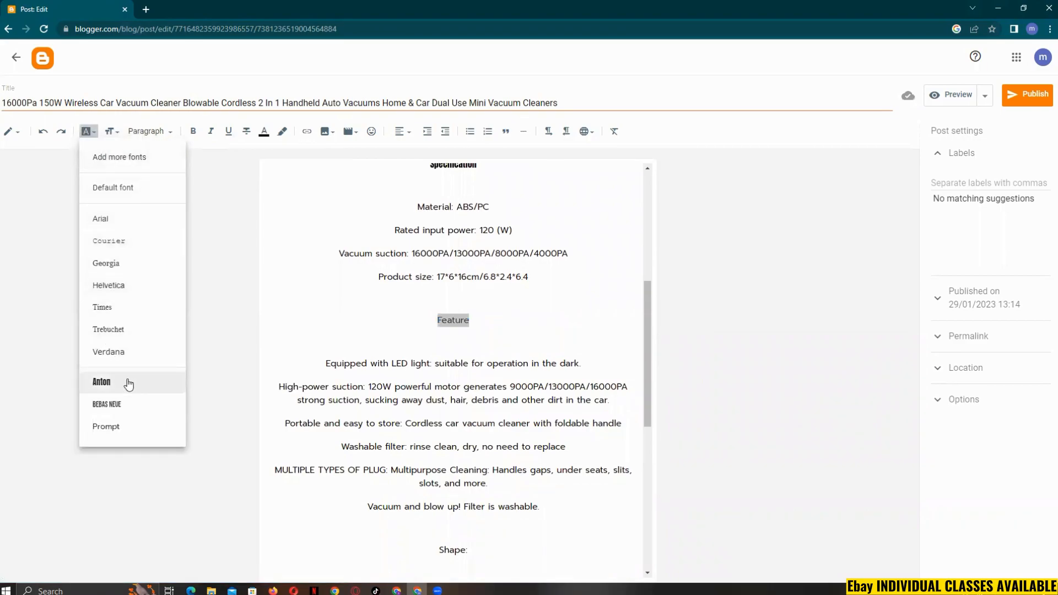
{"action": "left_click", "coordinate": [147, 380]}
{"action": "left_click", "coordinate": [454, 333]}
Step: Set the Shape heading in the Anton font
{"action": "scroll", "coordinate": [481, 380], "scroll_direction": "down", "scroll_amount": 4}
{"action": "left_click_drag", "start_coordinate": [439, 329], "coordinate": [487, 331]}
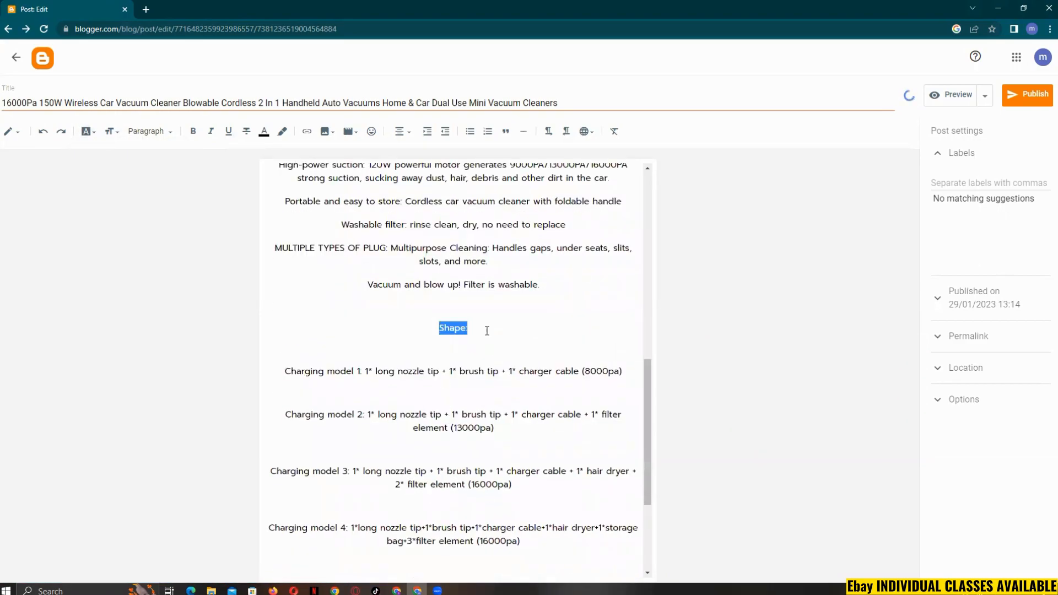
{"action": "left_click", "coordinate": [92, 137]}
{"action": "left_click", "coordinate": [113, 381]}
{"action": "left_click", "coordinate": [521, 353]}
Step: Colour the Specification heading below the vacuum cleaner image red
{"action": "scroll", "coordinate": [522, 352], "scroll_direction": "up", "scroll_amount": 7}
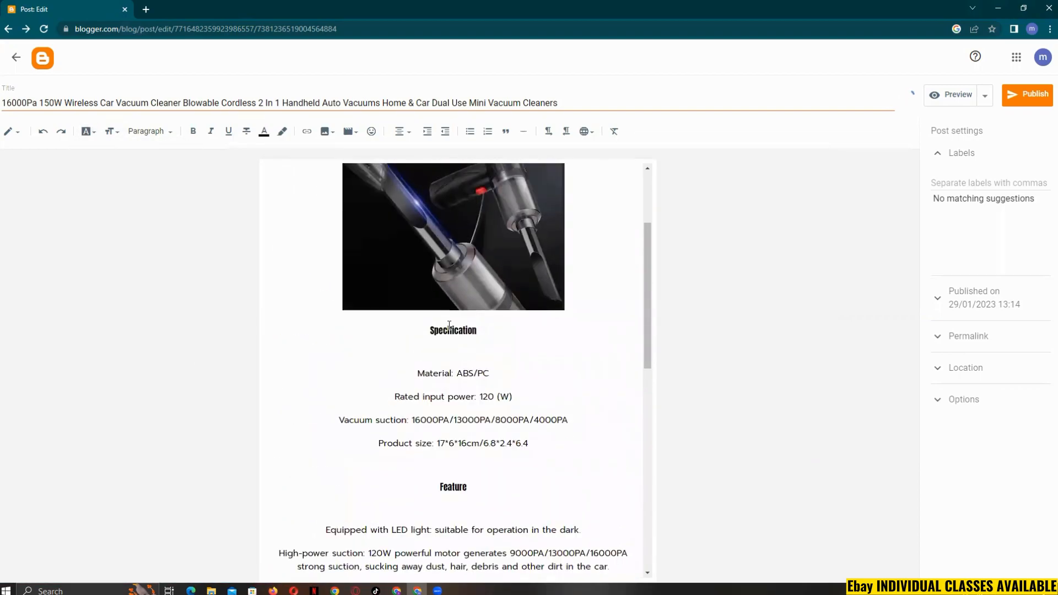
{"action": "left_click_drag", "start_coordinate": [434, 330], "coordinate": [489, 327]}
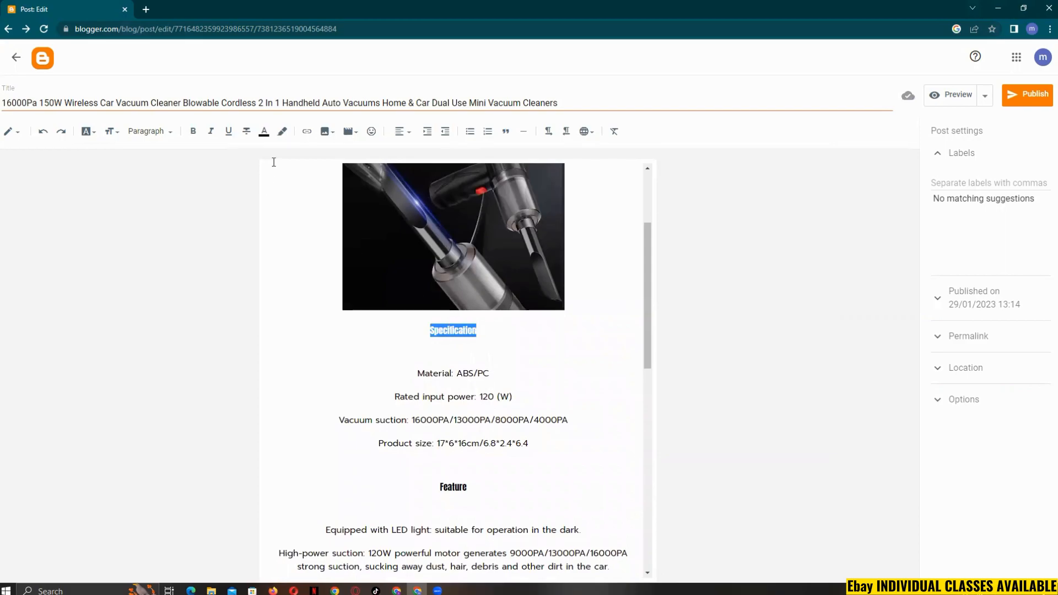
{"action": "left_click", "coordinate": [265, 134]}
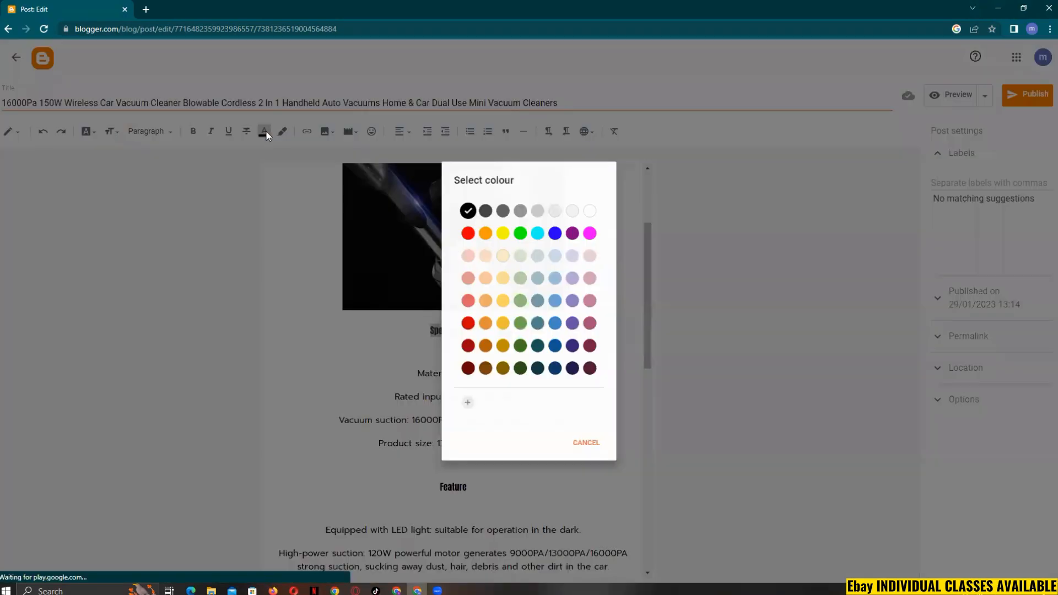
{"action": "left_click", "coordinate": [463, 226]}
{"action": "left_click", "coordinate": [577, 453]}
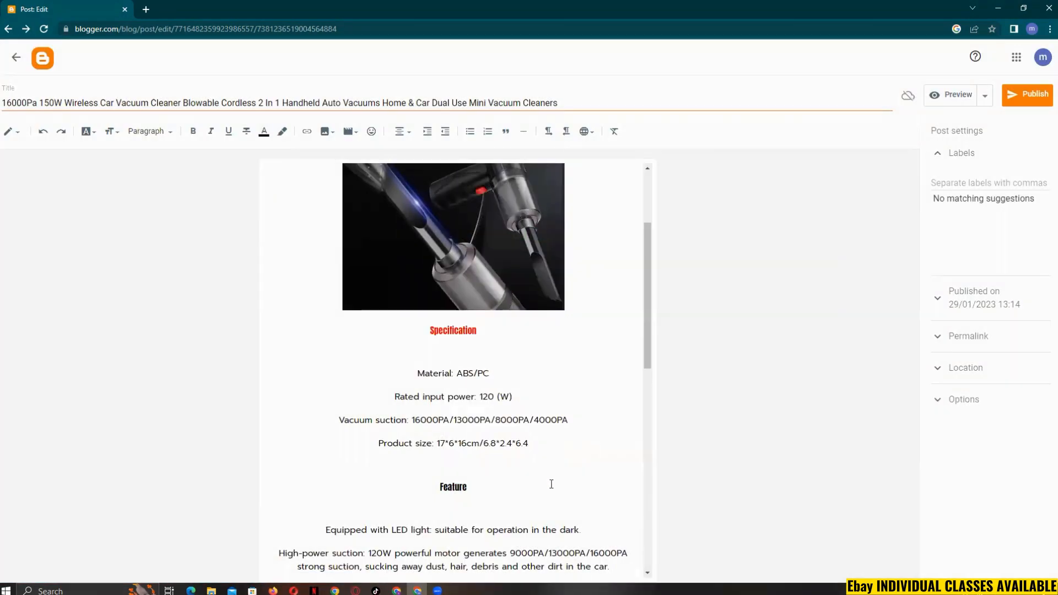
Step: Colour the Feature heading red to match the Specification heading
{"action": "scroll", "coordinate": [552, 484], "scroll_direction": "down", "scroll_amount": 2}
{"action": "double_click", "coordinate": [443, 378]}
{"action": "left_click_drag", "start_coordinate": [428, 379], "coordinate": [482, 379]}
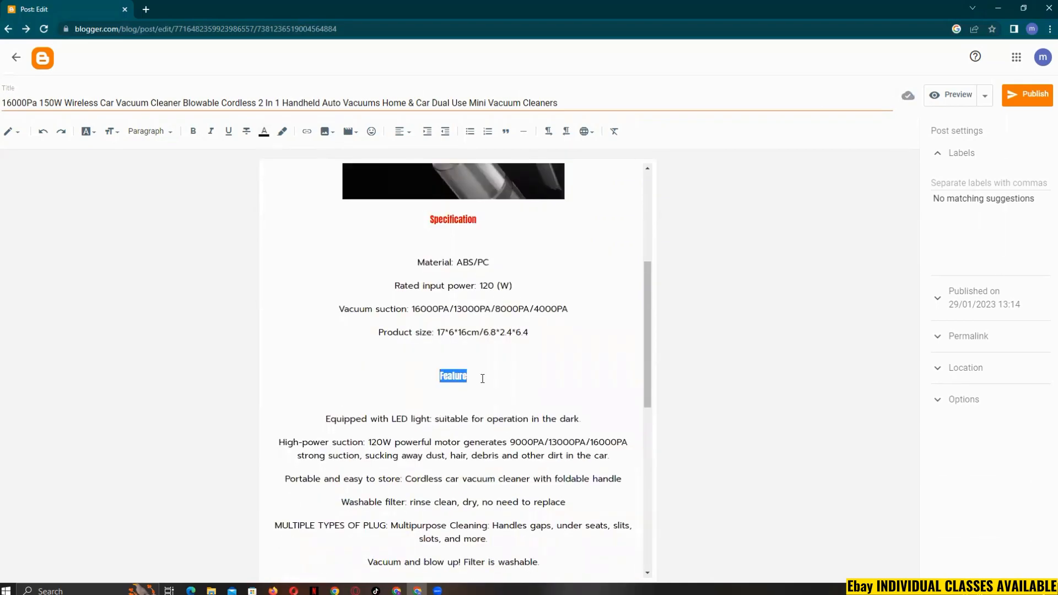
{"action": "left_click", "coordinate": [264, 132]}
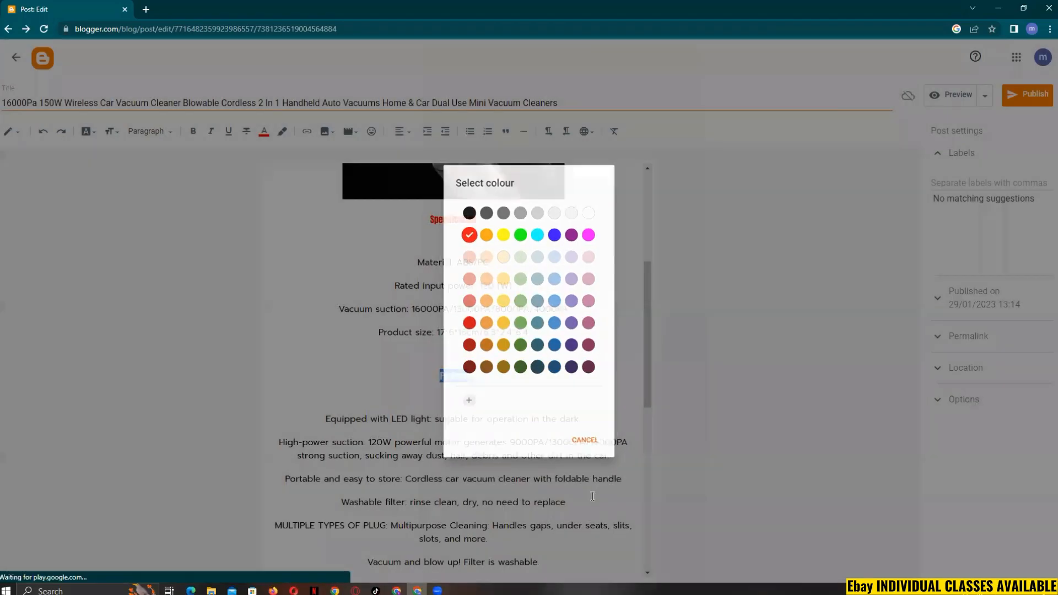
{"action": "left_click", "coordinate": [592, 496]}
Step: Colour the Shape heading above the charging model list red
{"action": "scroll", "coordinate": [453, 396], "scroll_direction": "down", "scroll_amount": 5}
{"action": "left_click_drag", "start_coordinate": [432, 327], "coordinate": [467, 327]}
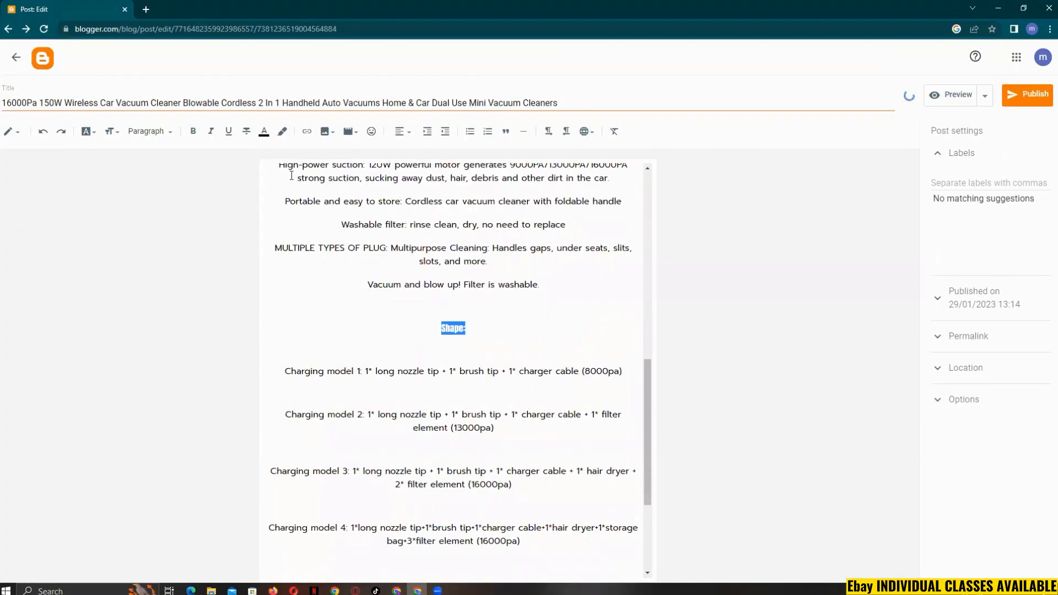
{"action": "left_click", "coordinate": [263, 133]}
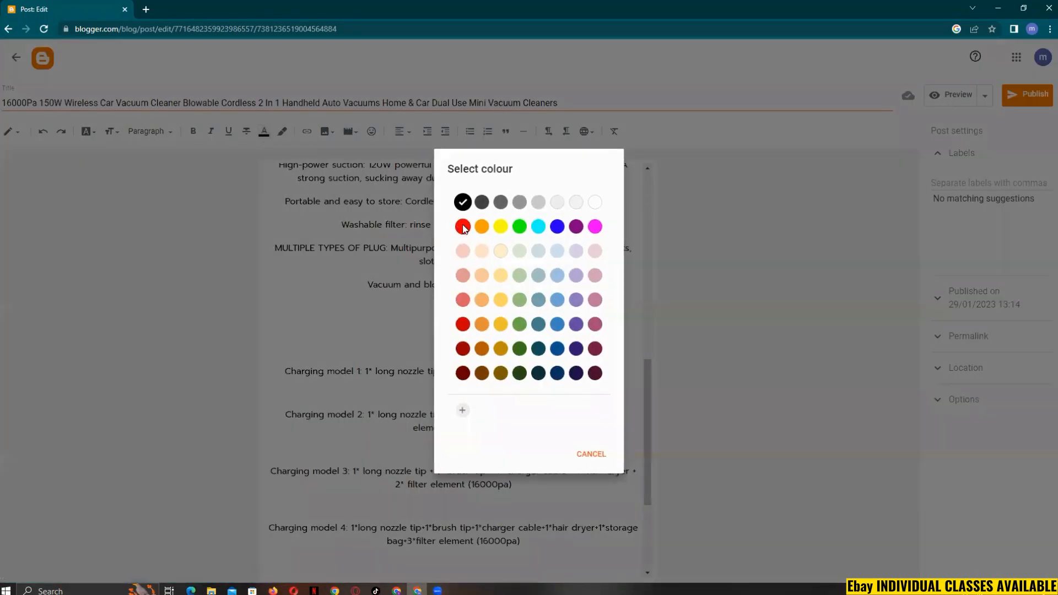
{"action": "left_click", "coordinate": [463, 227]}
{"action": "left_click", "coordinate": [519, 321]}
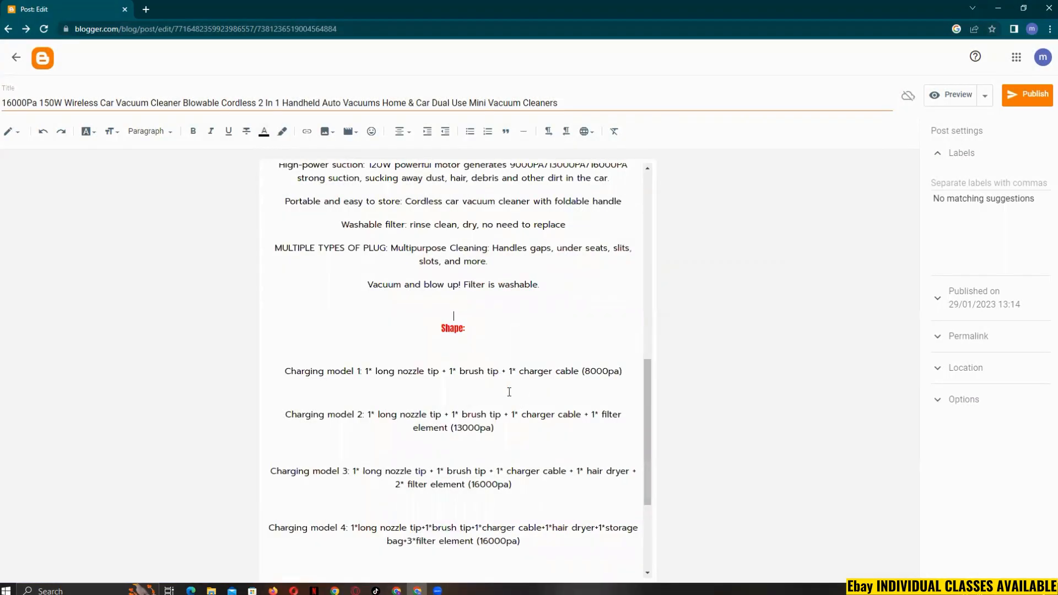
Step: Colour the "Product contains: 1 set of vacuum cleaner set" line at the end of the description red
{"action": "scroll", "coordinate": [508, 392], "scroll_direction": "down", "scroll_amount": 3}
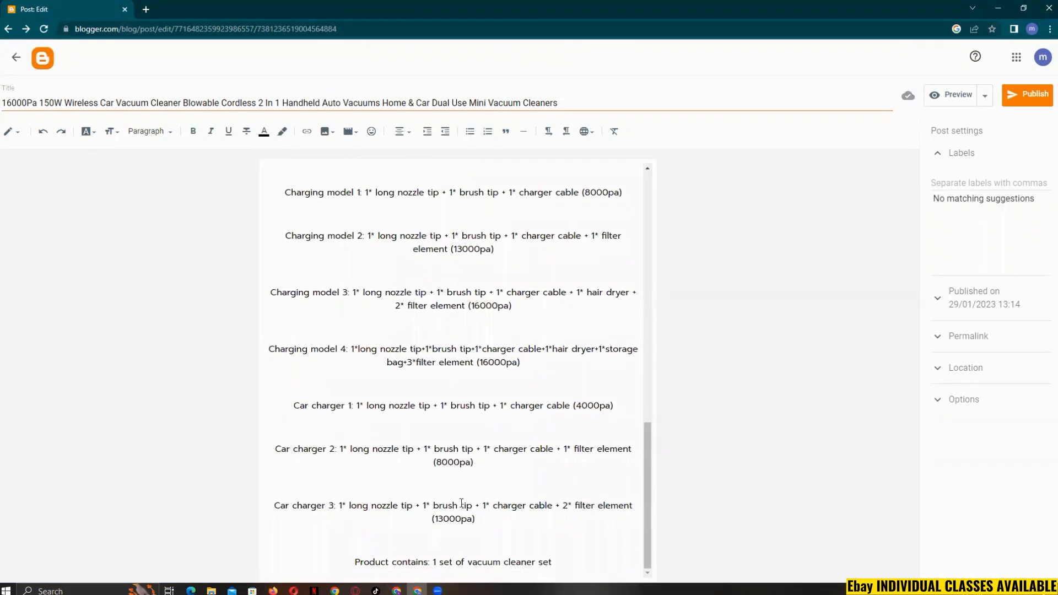
{"action": "left_click_drag", "start_coordinate": [410, 565], "coordinate": [553, 564]}
{"action": "left_click", "coordinate": [264, 132]}
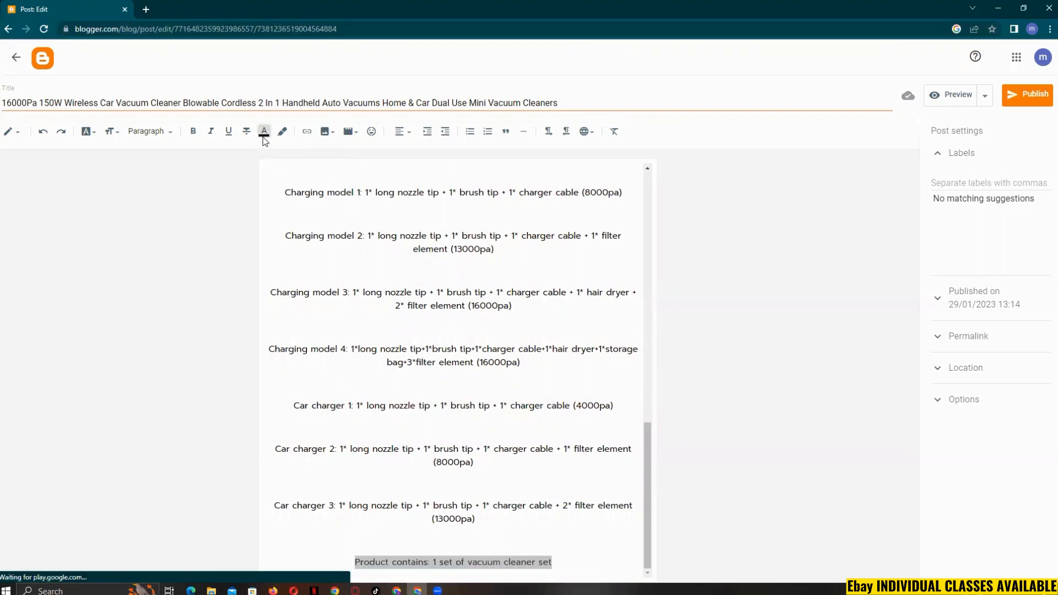
{"action": "left_click", "coordinate": [628, 509]}
{"action": "left_click", "coordinate": [566, 535]}
{"action": "scroll", "coordinate": [492, 386], "scroll_direction": "up", "scroll_amount": 15}
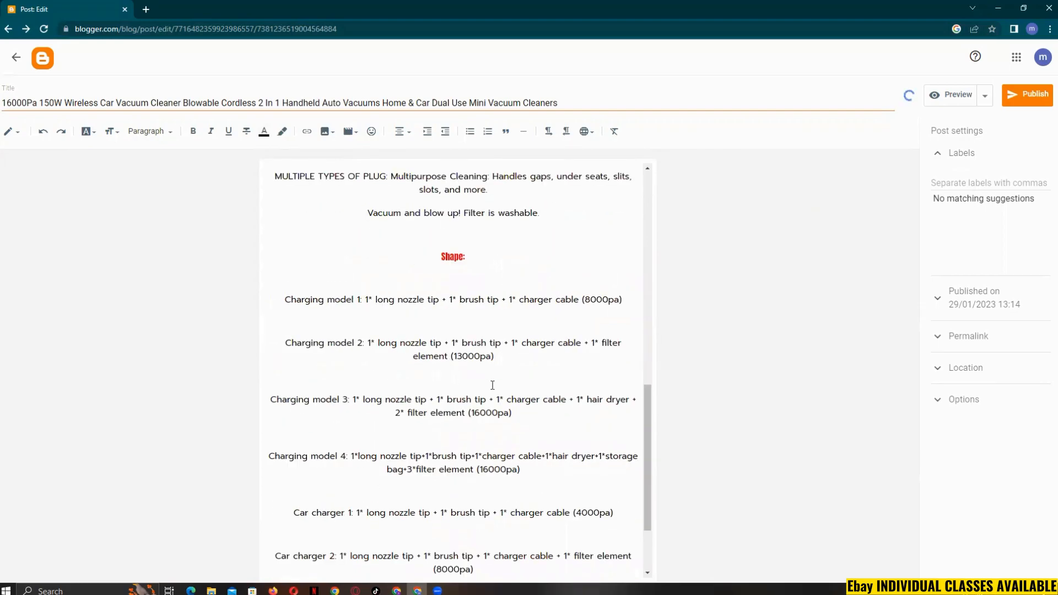
{"action": "scroll", "coordinate": [492, 388], "scroll_direction": "down", "scroll_amount": 1}
{"action": "scroll", "coordinate": [492, 388], "scroll_direction": "down", "scroll_amount": 12}
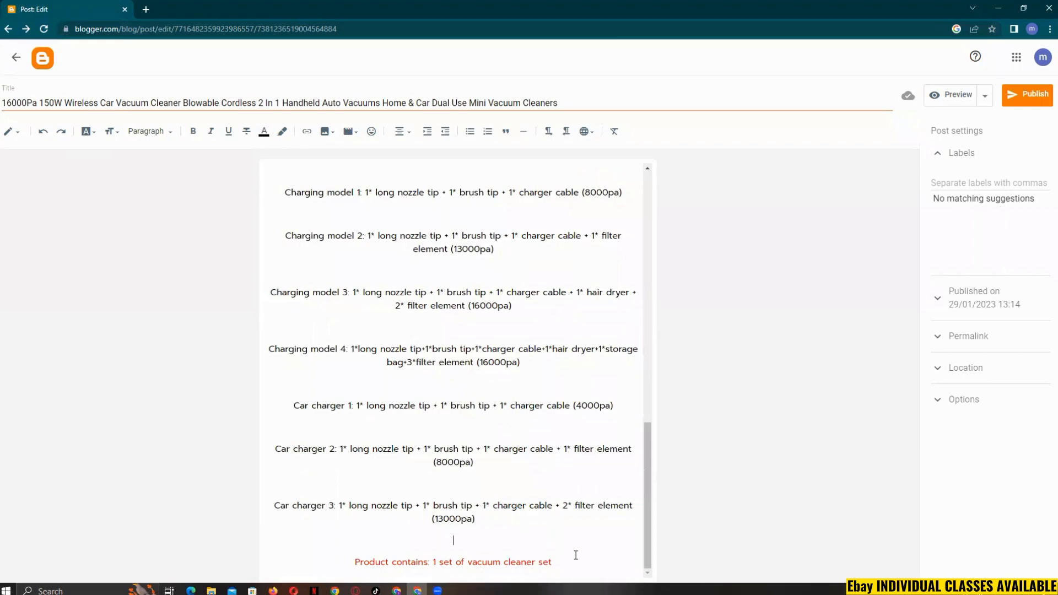
Step: Start a new line below the Product contains line and open the file chooser for uploading images from the computer
{"action": "key", "text": "Return"}
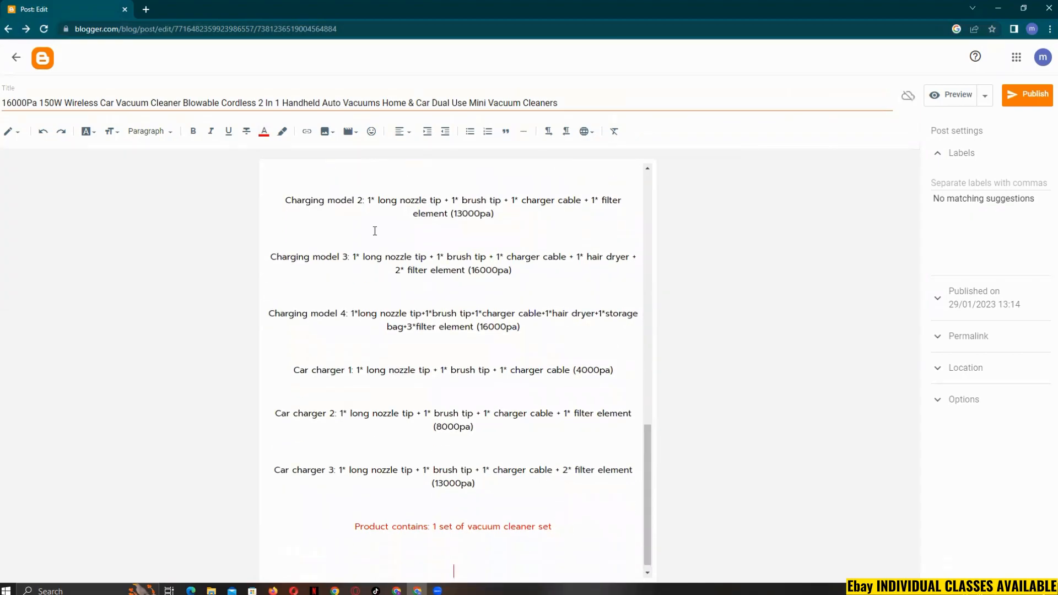
{"action": "left_click", "coordinate": [326, 131]}
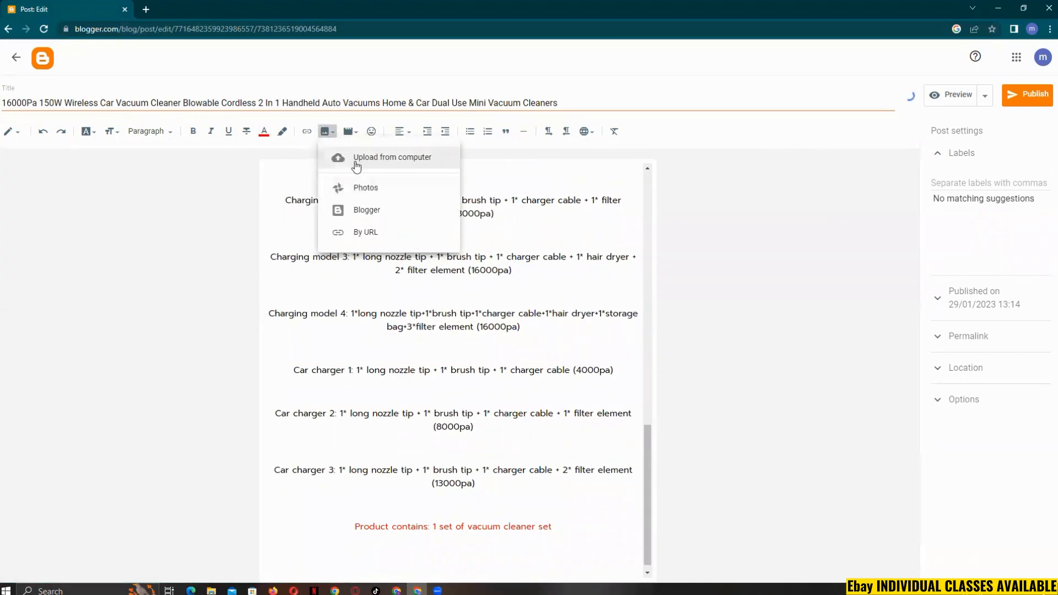
{"action": "left_click", "coordinate": [355, 161]}
{"action": "left_click", "coordinate": [275, 208]}
Step: Upload six vacuum cleaner product photos from New folder (6) and insert all of them into the post
{"action": "left_click", "coordinate": [171, 106]}
{"action": "left_click", "coordinate": [285, 91], "text": "ctrl"}
{"action": "left_click", "coordinate": [415, 91], "text": "ctrl"}
{"action": "left_click", "coordinate": [276, 171], "text": "ctrl"}
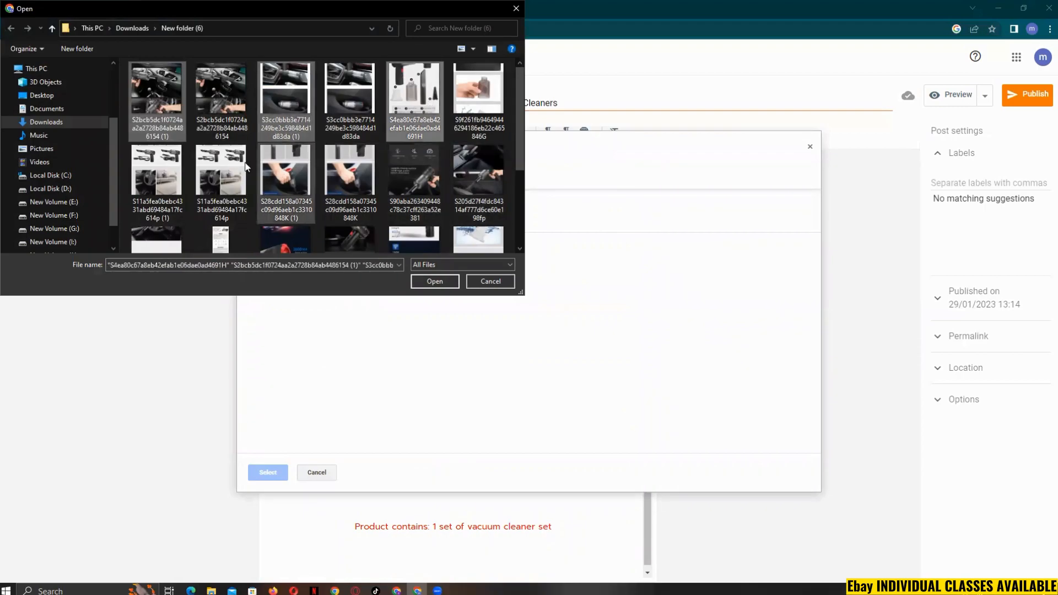
{"action": "left_click", "coordinate": [415, 175], "text": "ctrl"}
{"action": "left_click", "coordinate": [492, 181], "text": "ctrl"}
{"action": "scroll", "coordinate": [518, 196], "scroll_direction": "down", "scroll_amount": 1}
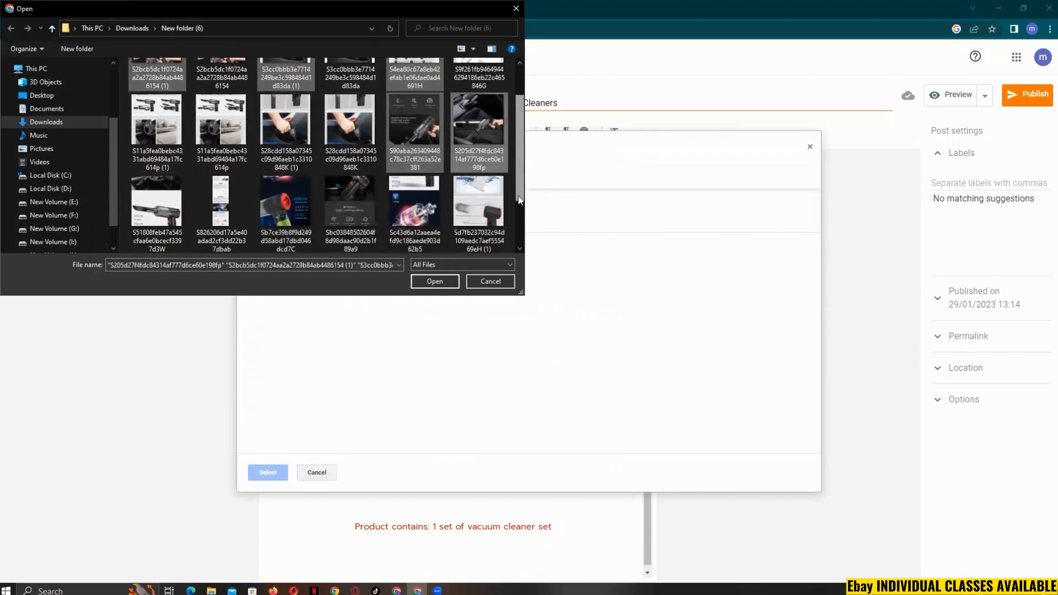
{"action": "left_click", "coordinate": [275, 172], "text": "ctrl"}
{"action": "left_click", "coordinate": [434, 282]}
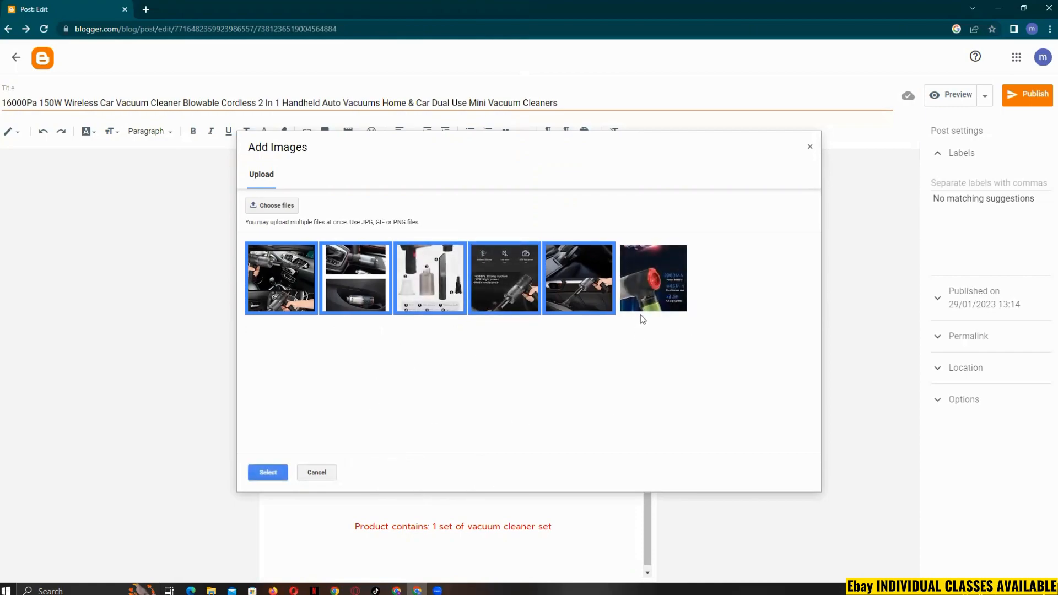
{"action": "left_click", "coordinate": [644, 303]}
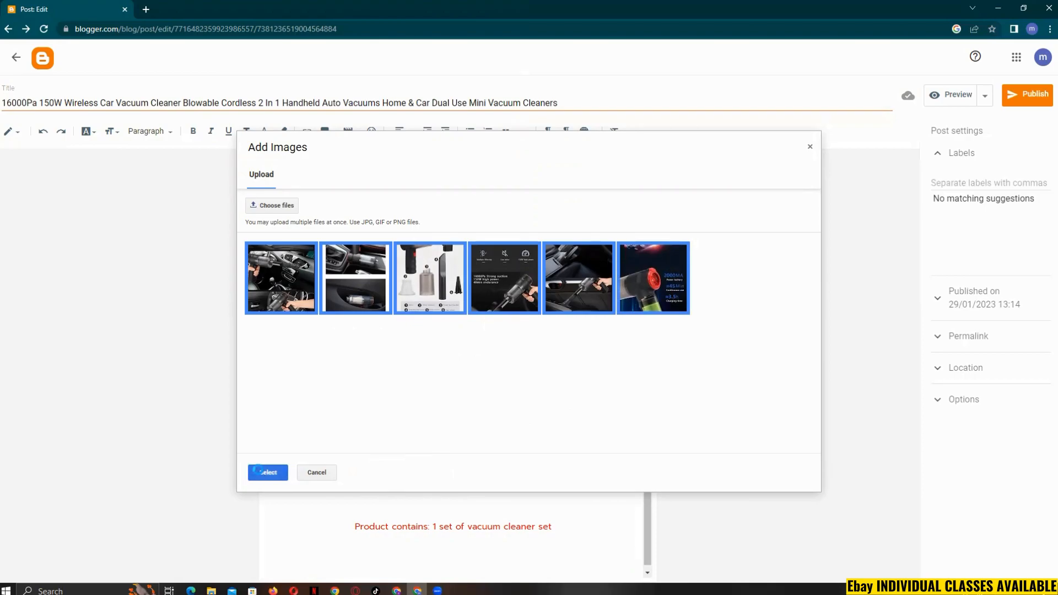
{"action": "left_click", "coordinate": [258, 470]}
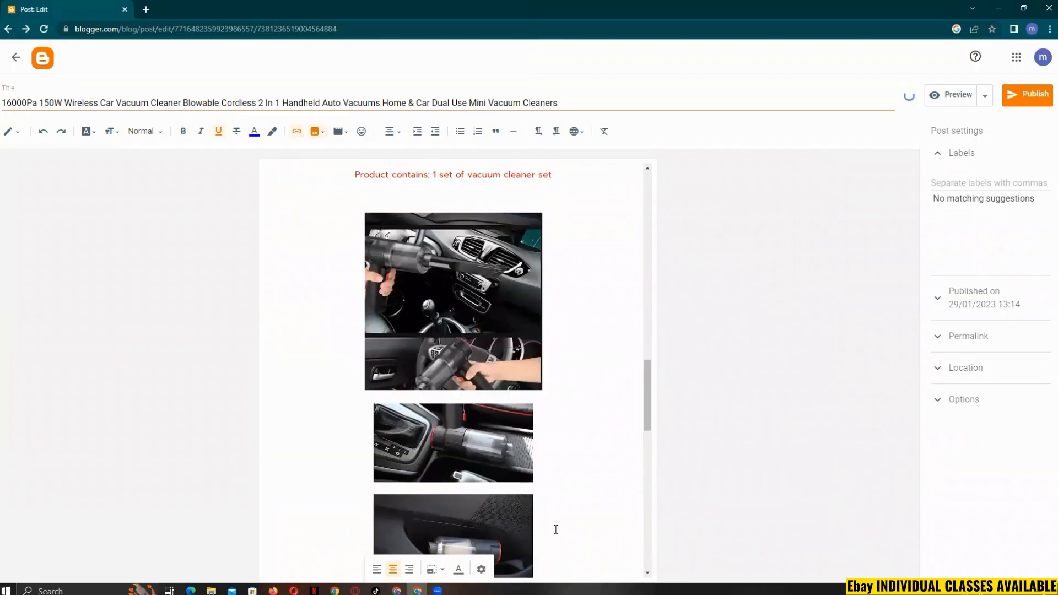
Step: Set the first inserted photo, the one with the car dashboard and steering wheel, to X-large size
{"action": "left_click", "coordinate": [506, 439]}
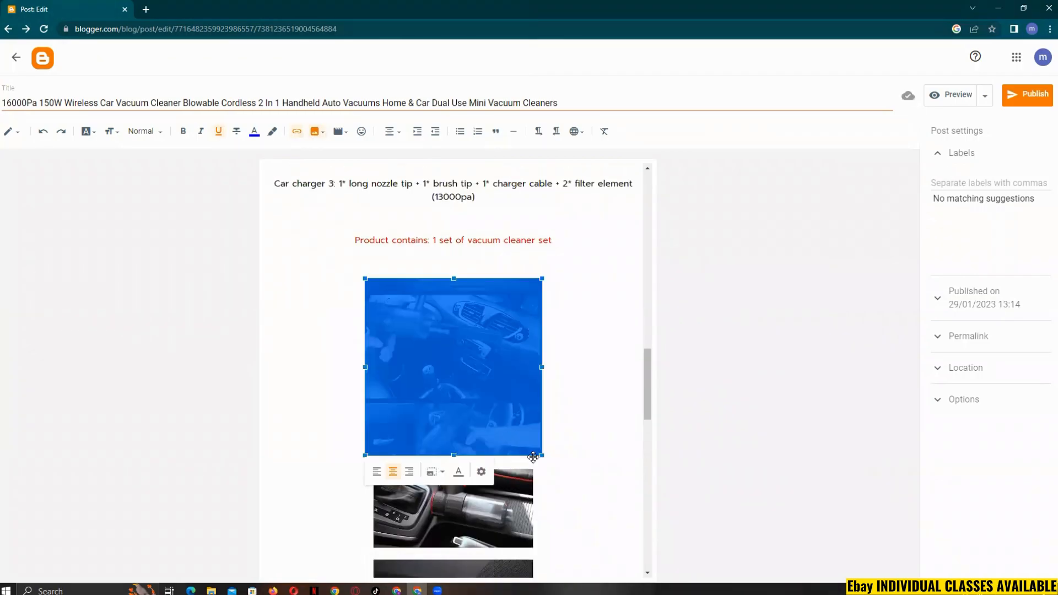
{"action": "left_click", "coordinate": [482, 473]}
{"action": "left_click", "coordinate": [441, 374]}
{"action": "left_click", "coordinate": [607, 434]}
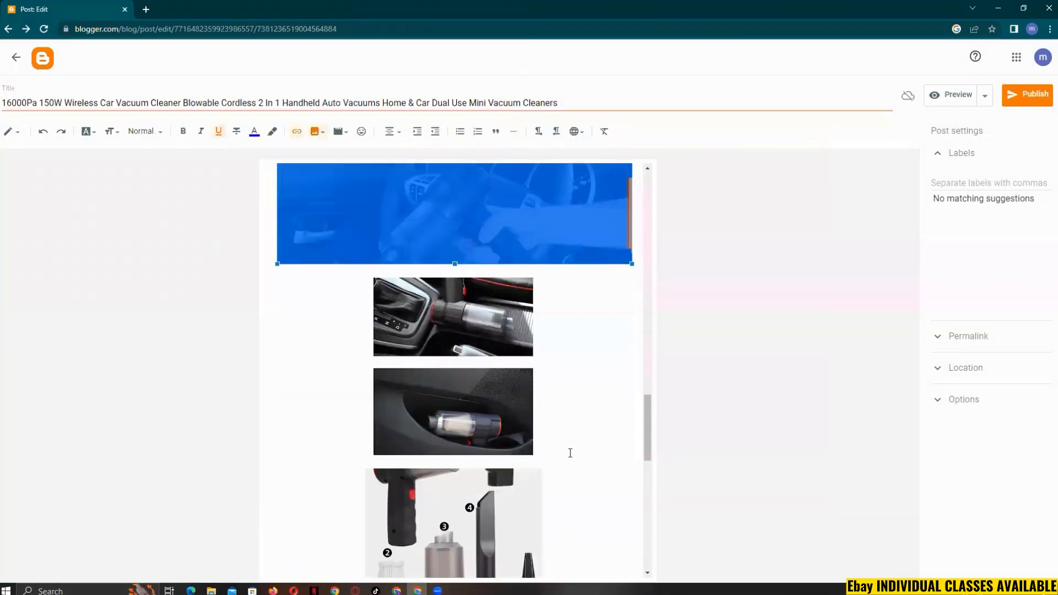
Step: Set the two-part photo of the vacuum stored in the car to X-large size
{"action": "left_click", "coordinate": [499, 386]}
{"action": "left_click", "coordinate": [481, 449]}
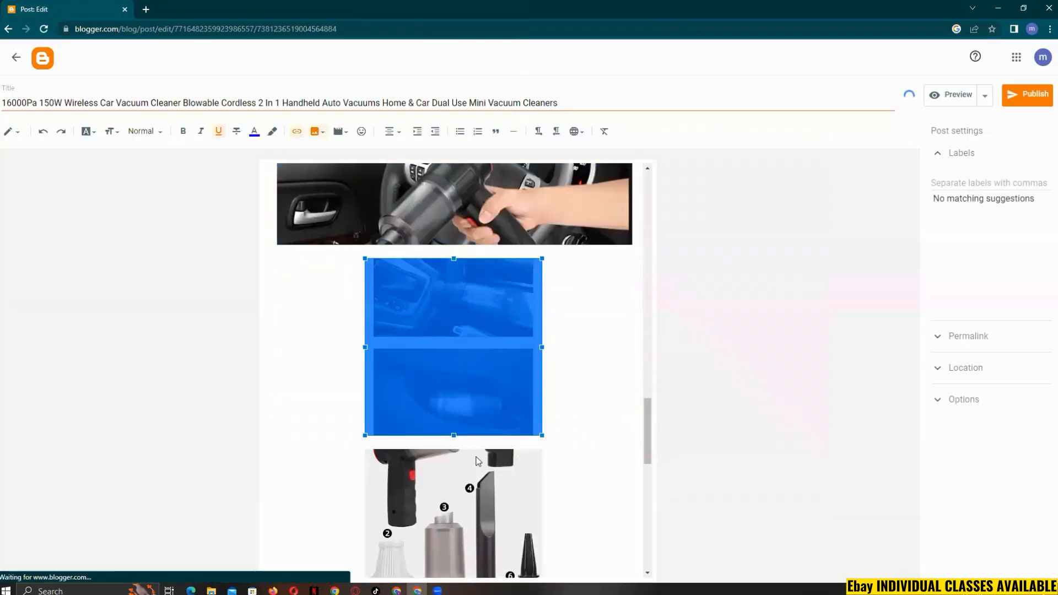
{"action": "left_click", "coordinate": [442, 375]}
{"action": "left_click", "coordinate": [599, 434]}
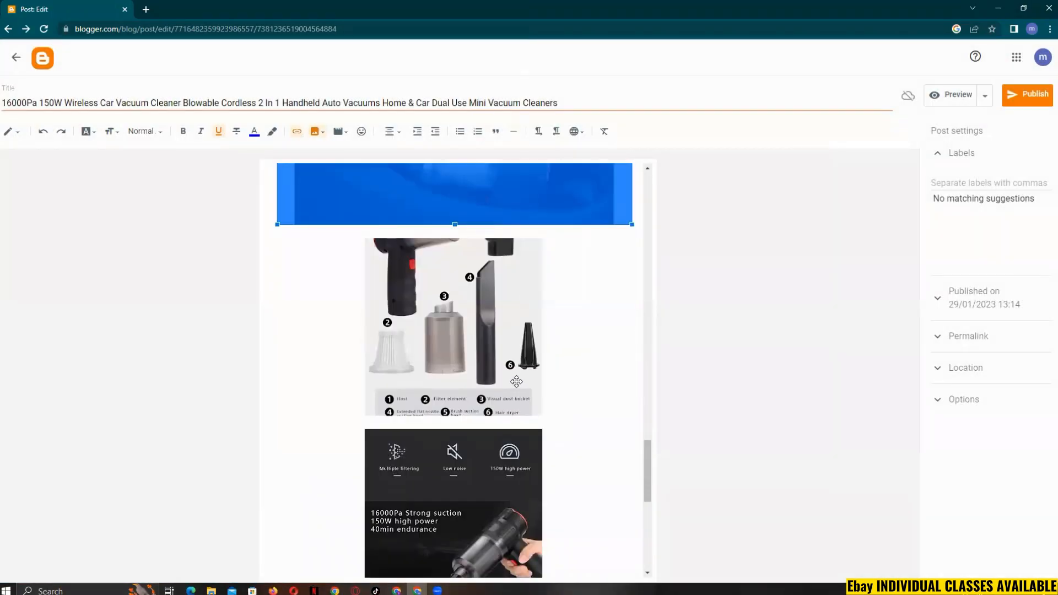
Step: Set the numbered parts and accessories image to X-large size
{"action": "left_click", "coordinate": [515, 383]}
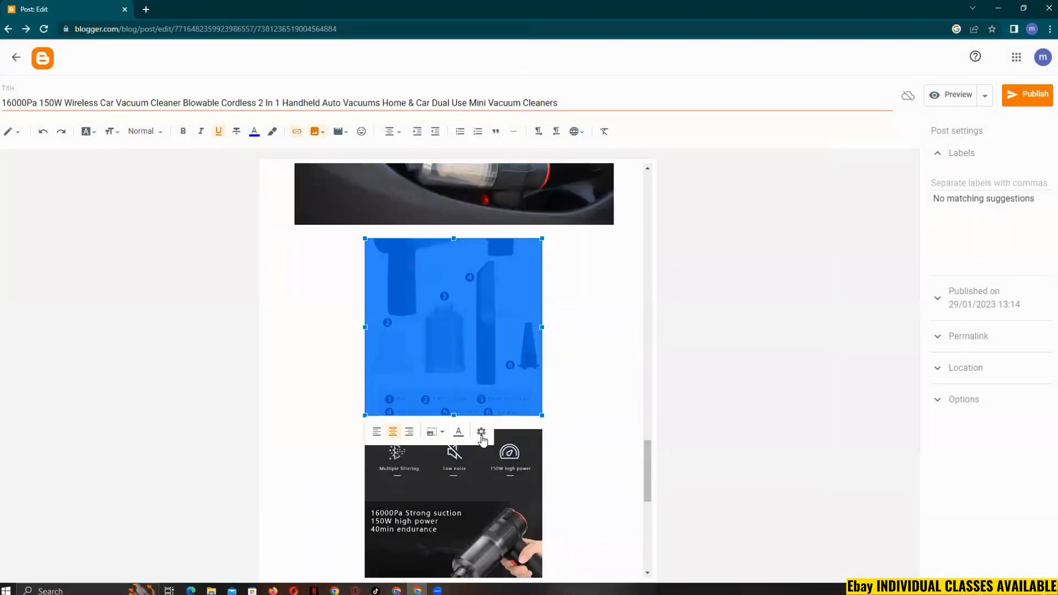
{"action": "left_click", "coordinate": [481, 435]}
{"action": "left_click", "coordinate": [441, 374]}
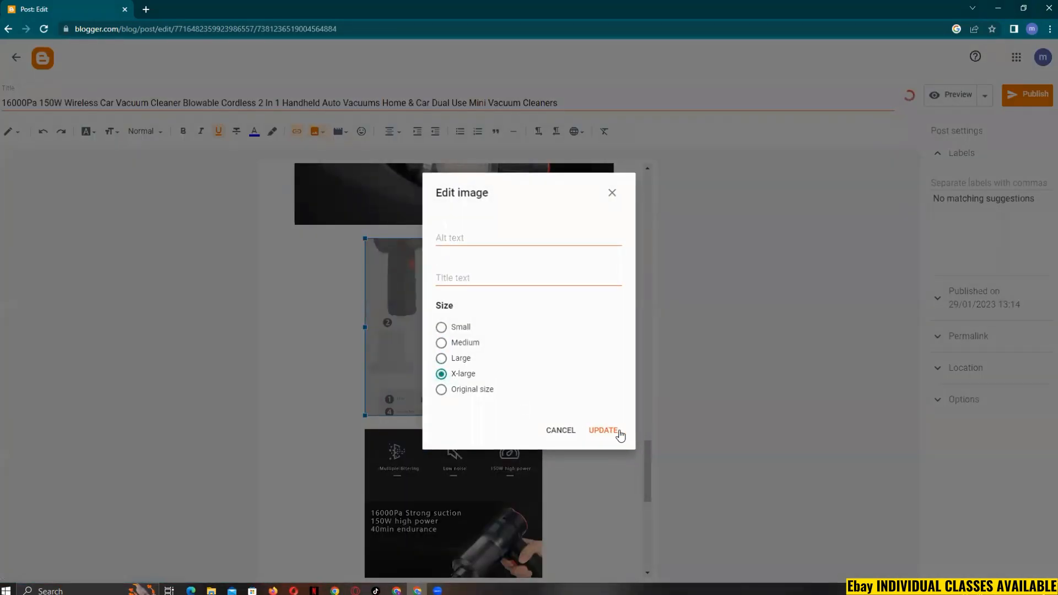
{"action": "left_click", "coordinate": [604, 433]}
Step: Set the "16000Pa Strong suction" image to X-large size
{"action": "scroll", "coordinate": [523, 423], "scroll_direction": "down", "scroll_amount": 6}
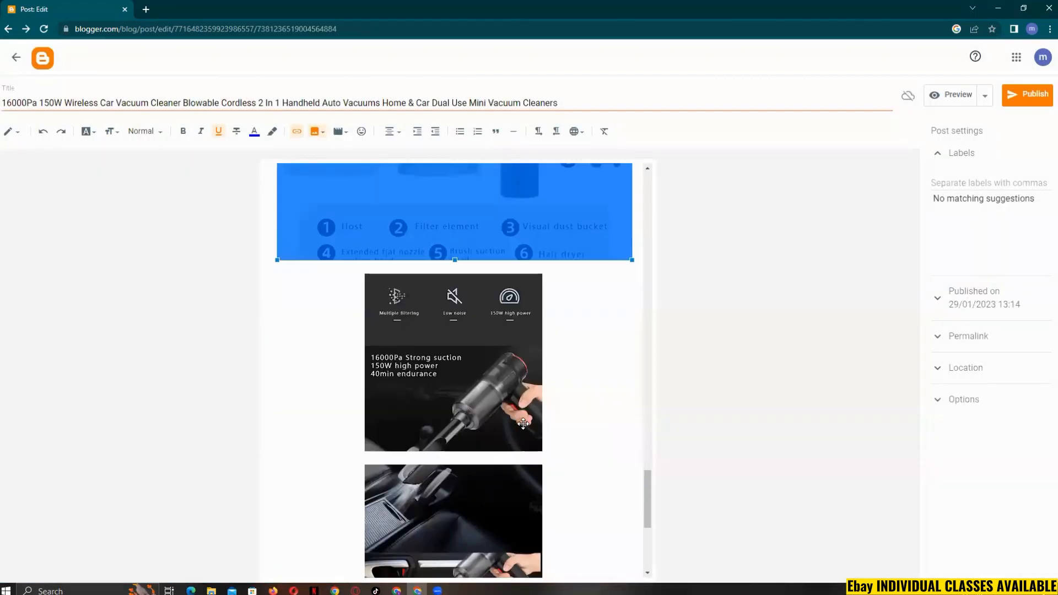
{"action": "left_click", "coordinate": [527, 436]}
{"action": "left_click", "coordinate": [482, 468]}
{"action": "left_click", "coordinate": [442, 374]}
{"action": "left_click", "coordinate": [604, 431]}
Step: Set the photo of the vacuum cleaning beside the car seat to X-large size
{"action": "scroll", "coordinate": [578, 475], "scroll_direction": "down", "scroll_amount": 7}
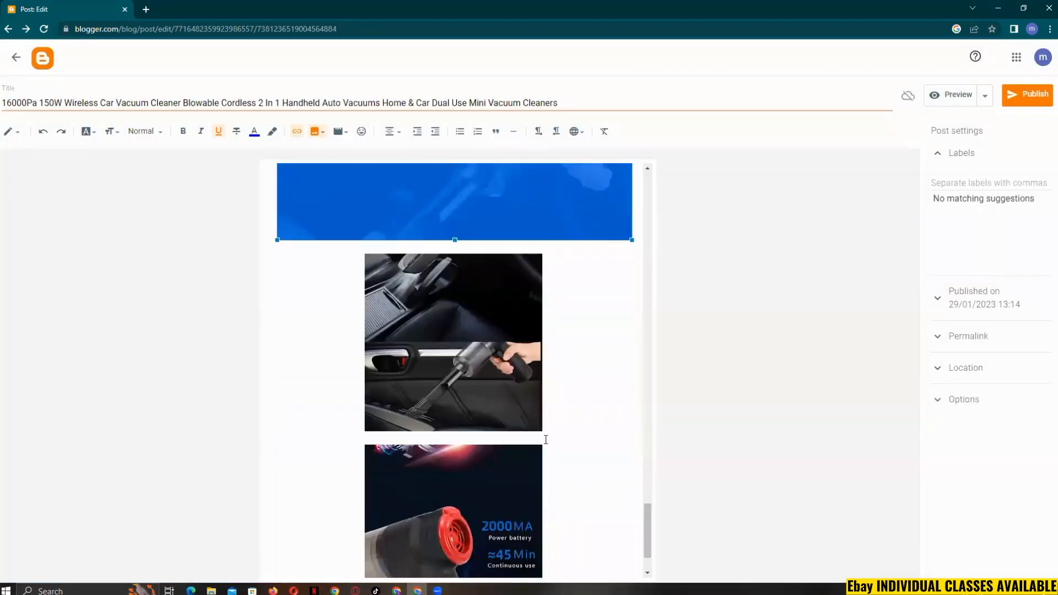
{"action": "left_click", "coordinate": [520, 411]}
{"action": "left_click", "coordinate": [482, 447]}
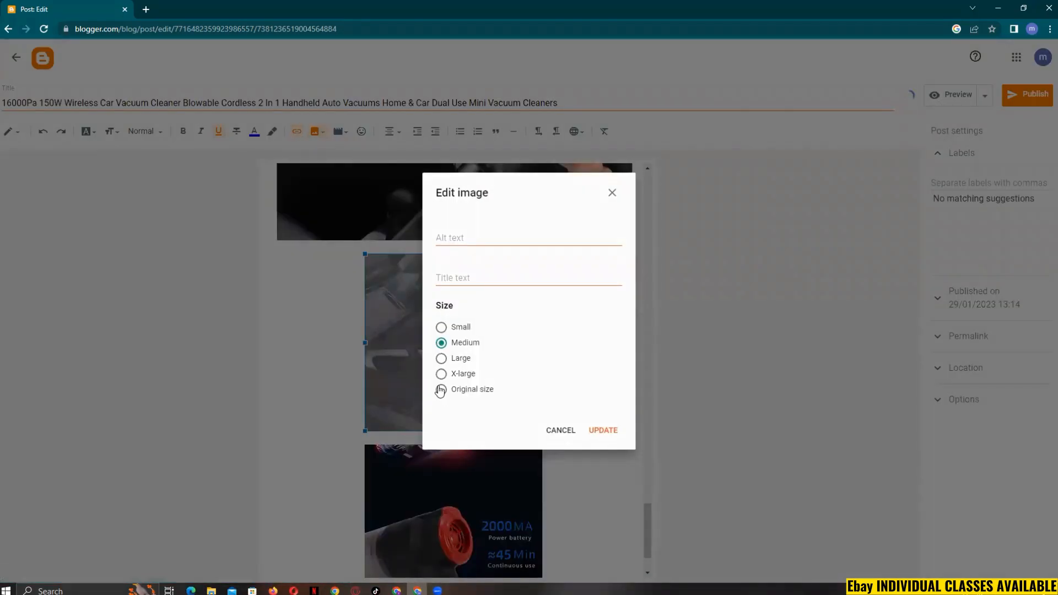
{"action": "left_click", "coordinate": [442, 373]}
{"action": "left_click", "coordinate": [610, 438]}
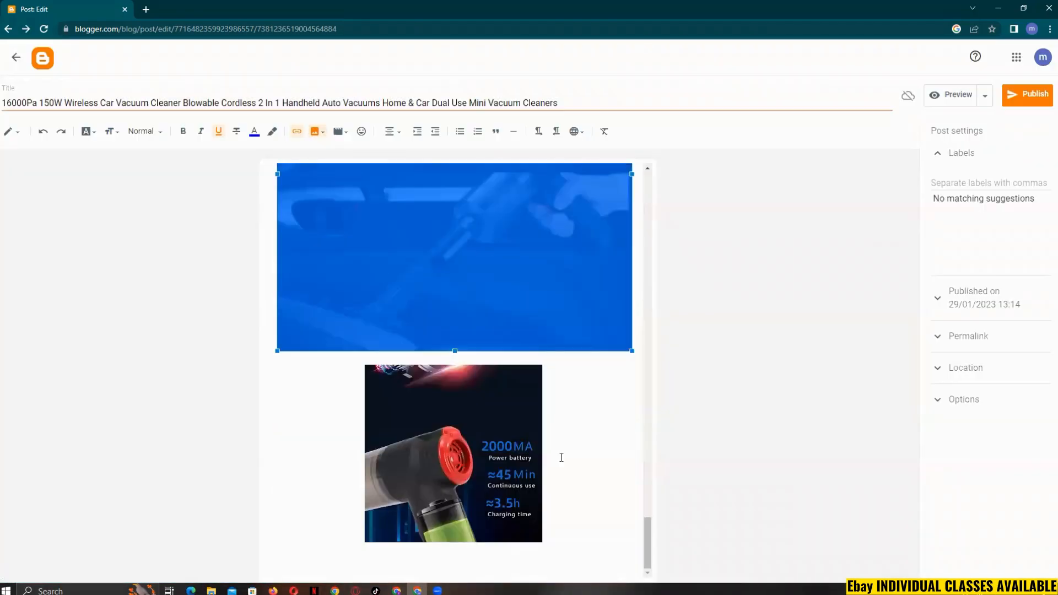
Step: Set the last image, showing the 2000MA power battery details, to X-large size
{"action": "left_click", "coordinate": [524, 491]}
{"action": "left_click", "coordinate": [482, 559]}
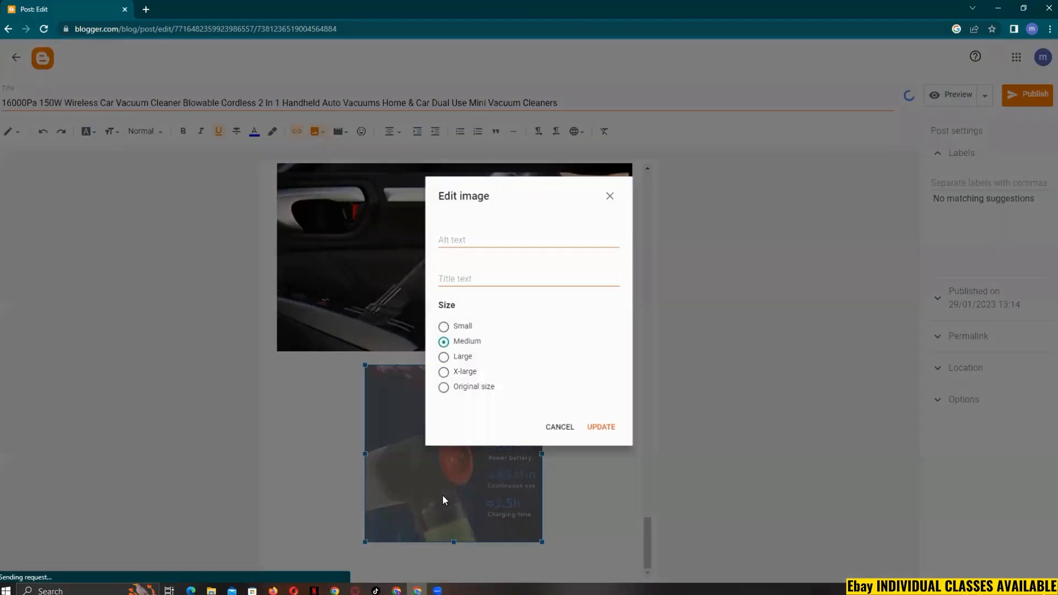
{"action": "left_click", "coordinate": [452, 375]}
{"action": "left_click", "coordinate": [603, 430]}
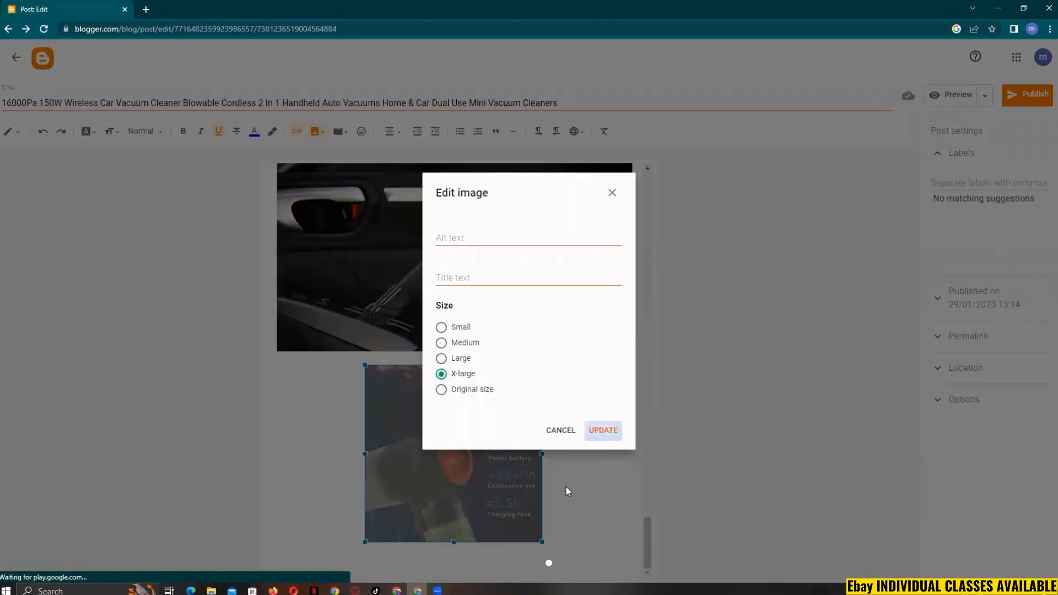
{"action": "left_click", "coordinate": [565, 550]}
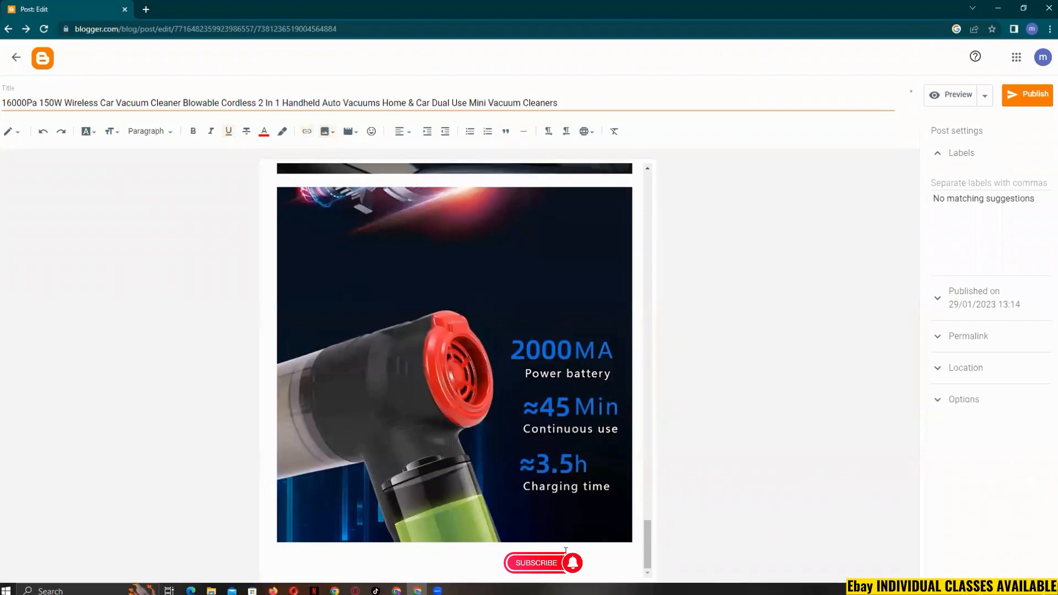
{"action": "type", "text": "fvavf"}
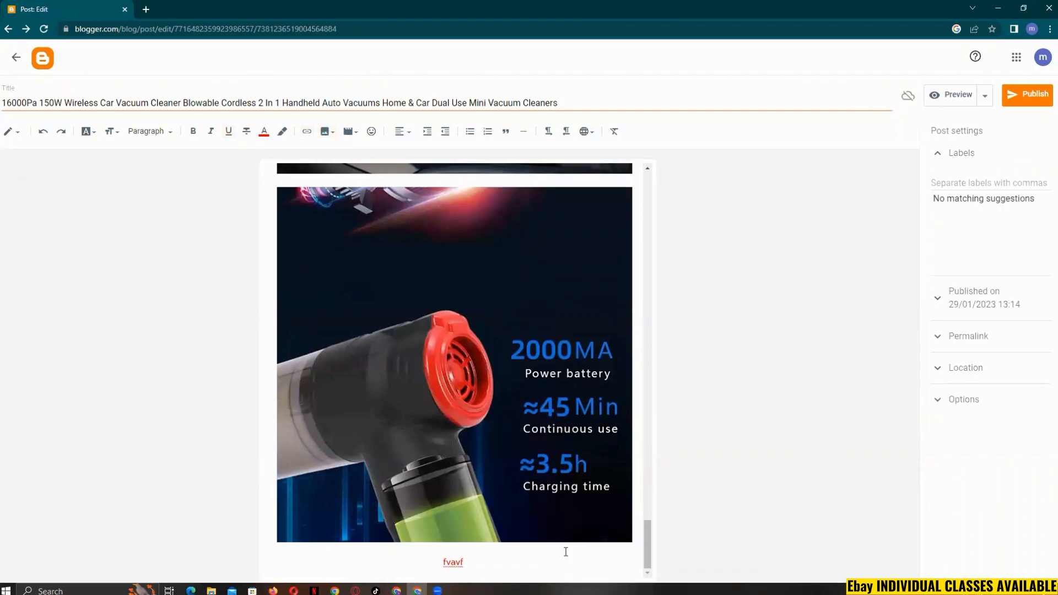
{"action": "key", "text": "BackSpace"}
{"action": "key", "text": "BackSpace"}
{"action": "key", "text": "BackSpace"}
Step: Review the whole product post, from the last image up to the heading, checking its text and images
{"action": "scroll", "coordinate": [565, 552], "scroll_direction": "up", "scroll_amount": 15}
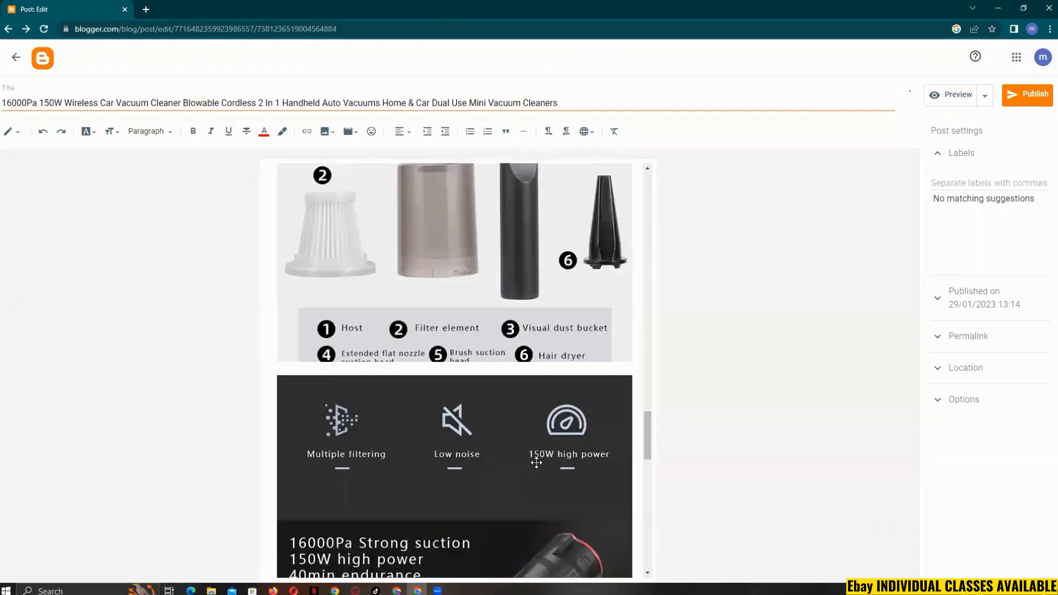
{"action": "scroll", "coordinate": [536, 462], "scroll_direction": "up", "scroll_amount": 20}
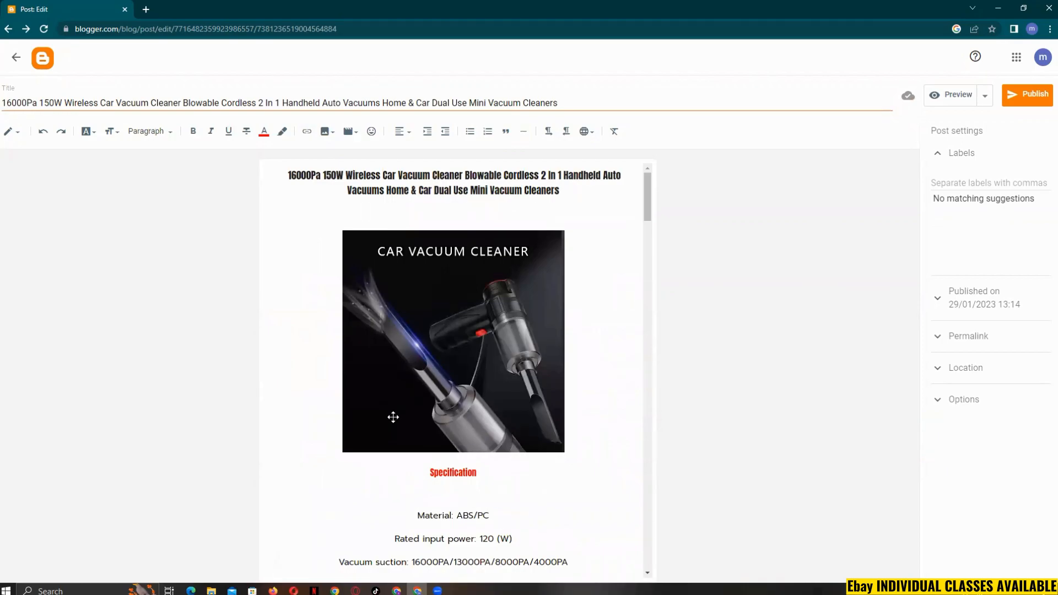
{"action": "scroll", "coordinate": [392, 421], "scroll_direction": "down", "scroll_amount": 20}
{"action": "scroll", "coordinate": [392, 427], "scroll_direction": "down", "scroll_amount": 10}
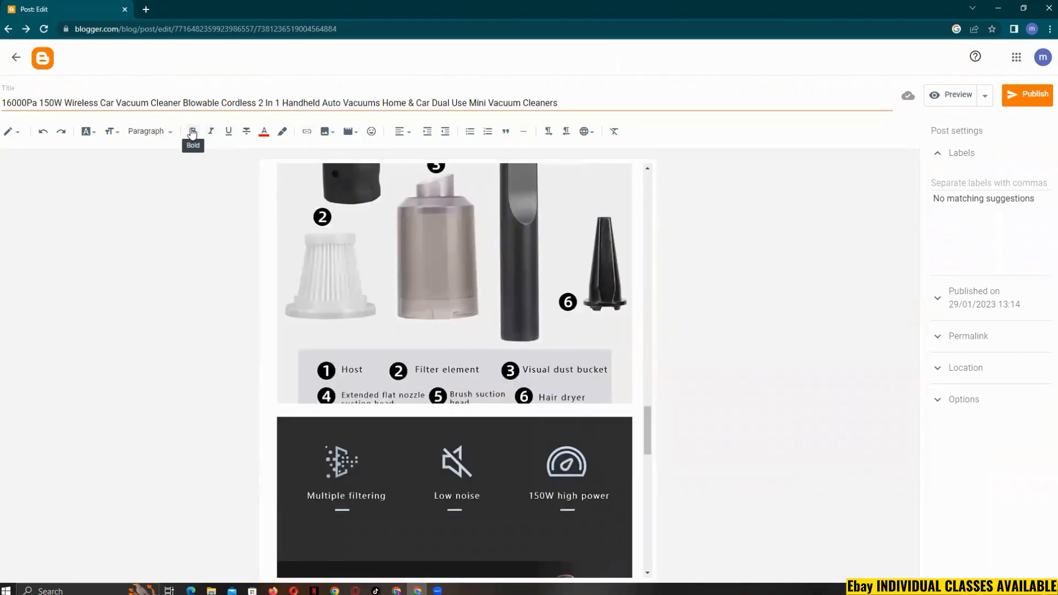
{"action": "scroll", "coordinate": [293, 257], "scroll_direction": "up", "scroll_amount": 10}
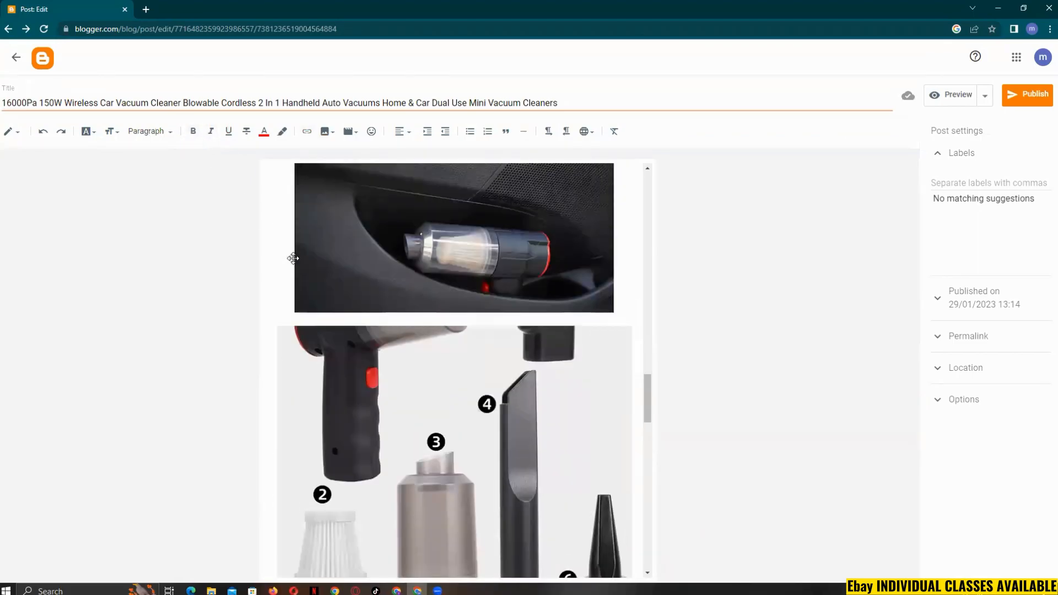
{"action": "scroll", "coordinate": [293, 259], "scroll_direction": "up", "scroll_amount": 15}
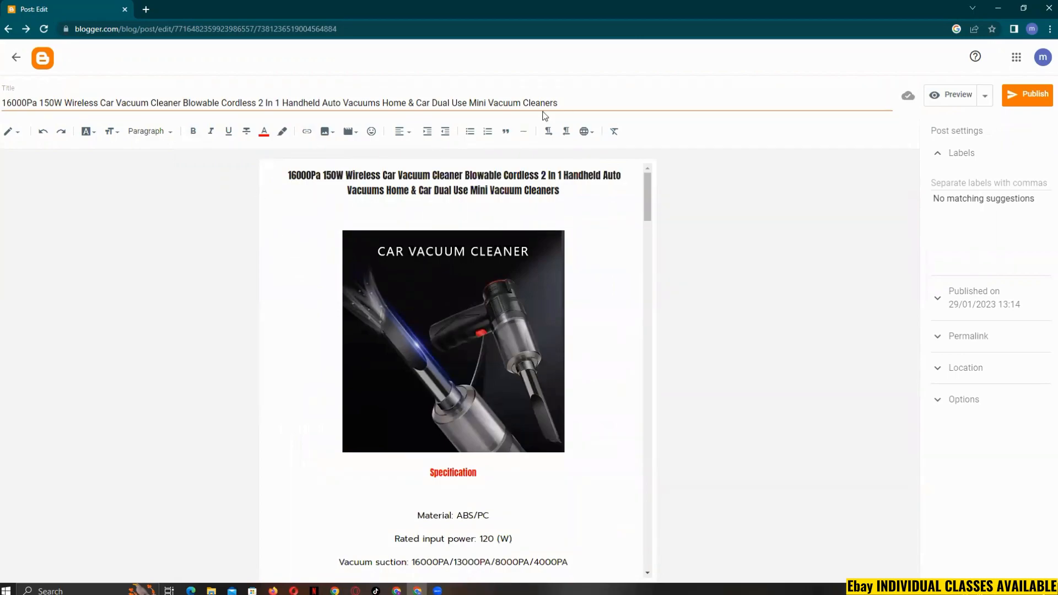
Step: Copy the complete product title from the post's title field
{"action": "left_click_drag", "start_coordinate": [569, 103], "coordinate": [1, 104]}
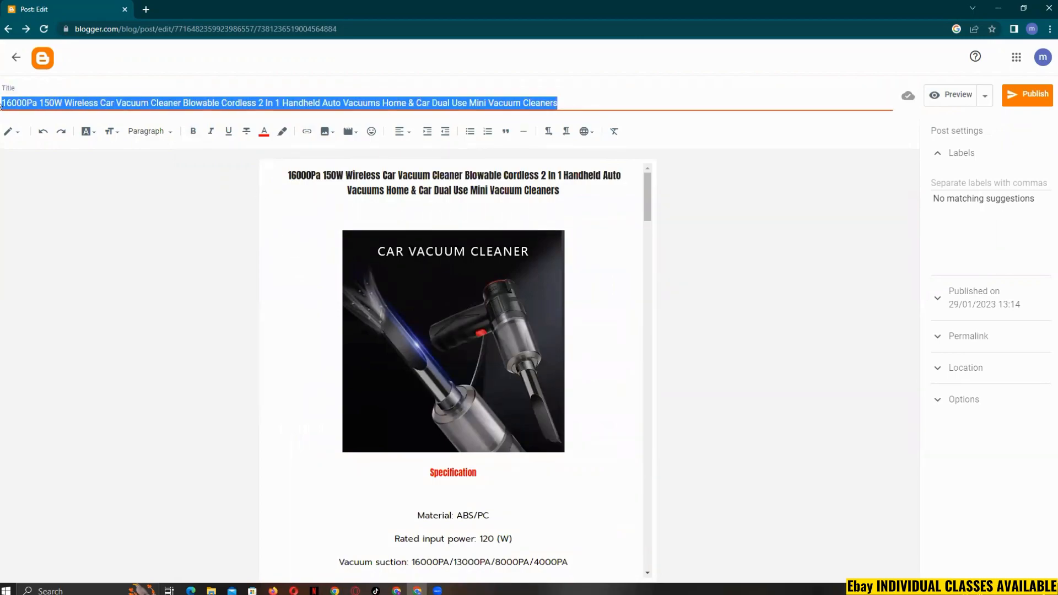
{"action": "right_click", "coordinate": [73, 102]}
{"action": "left_click", "coordinate": [100, 158]}
Step: Switch to the eBay window and start listing a new item for sale
{"action": "left_click", "coordinate": [396, 591]}
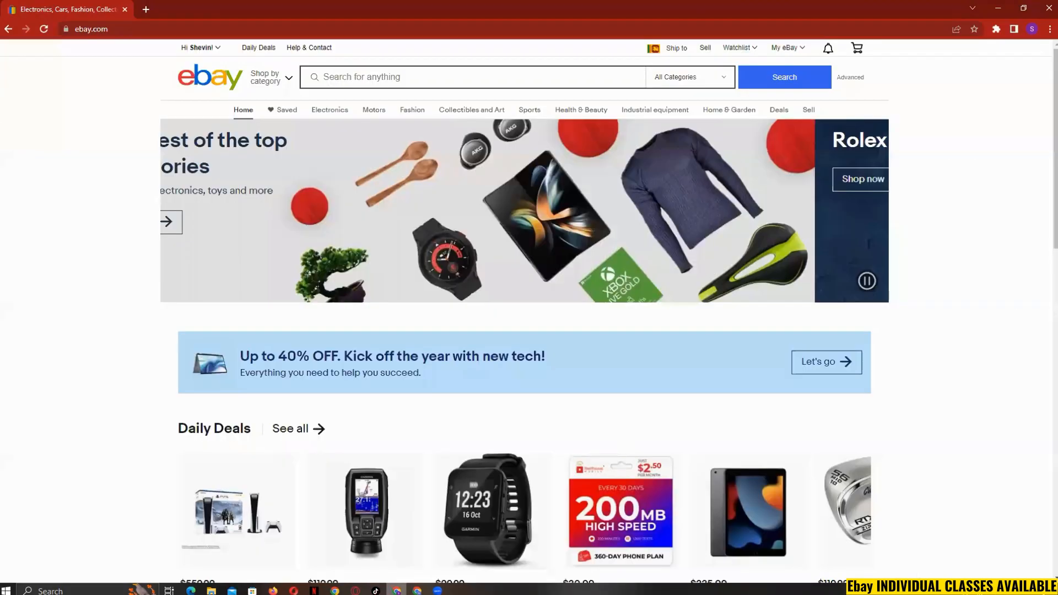
{"action": "left_click", "coordinate": [708, 49]}
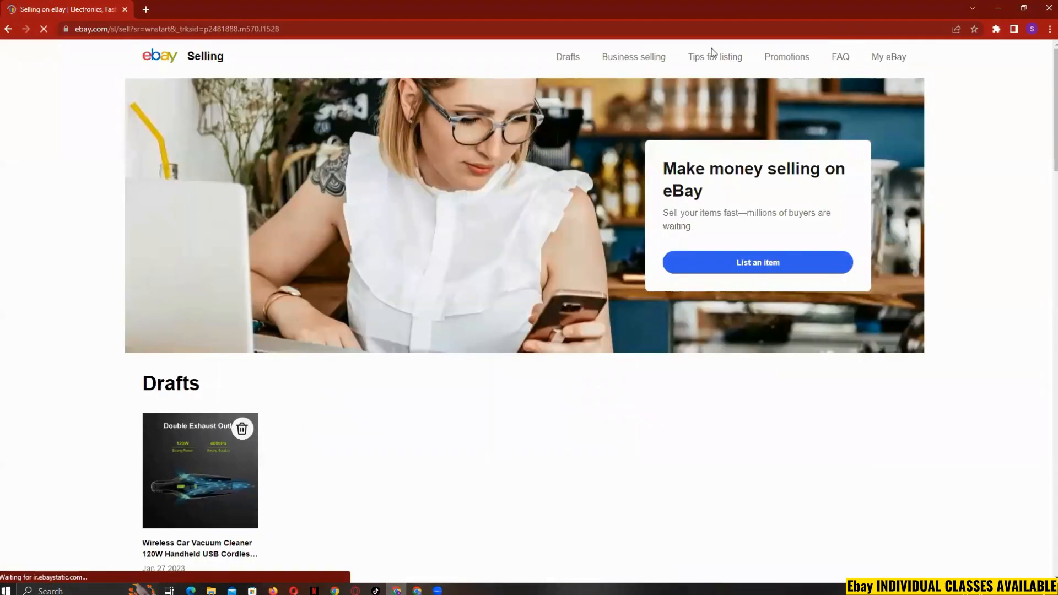
{"action": "left_click", "coordinate": [761, 263]}
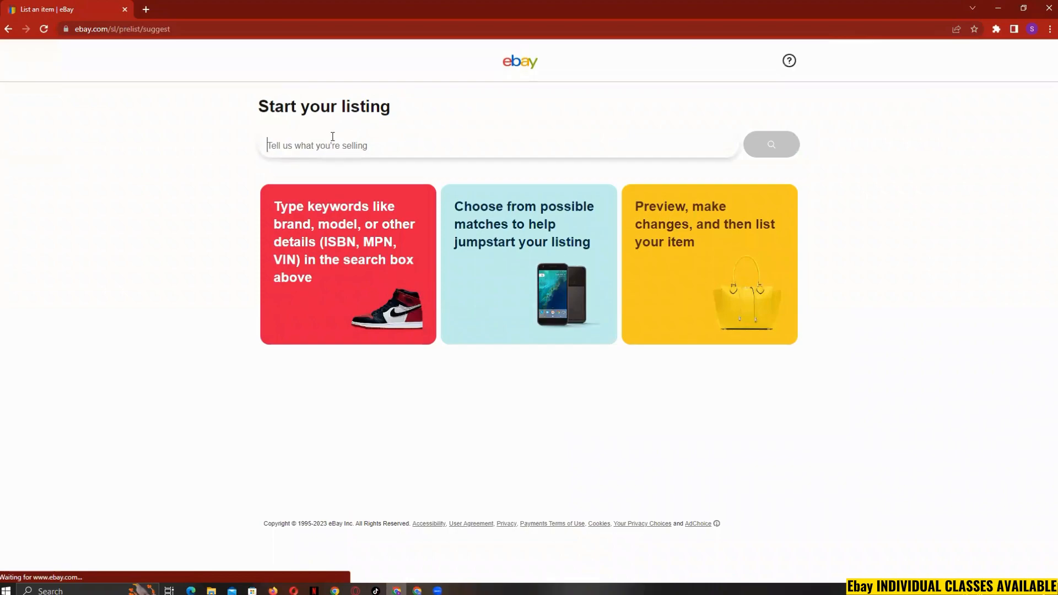
Step: Paste the copied product title as the item being sold and search for matching products
{"action": "right_click", "coordinate": [333, 139]}
{"action": "left_click", "coordinate": [302, 145]}
{"action": "right_click", "coordinate": [301, 145]}
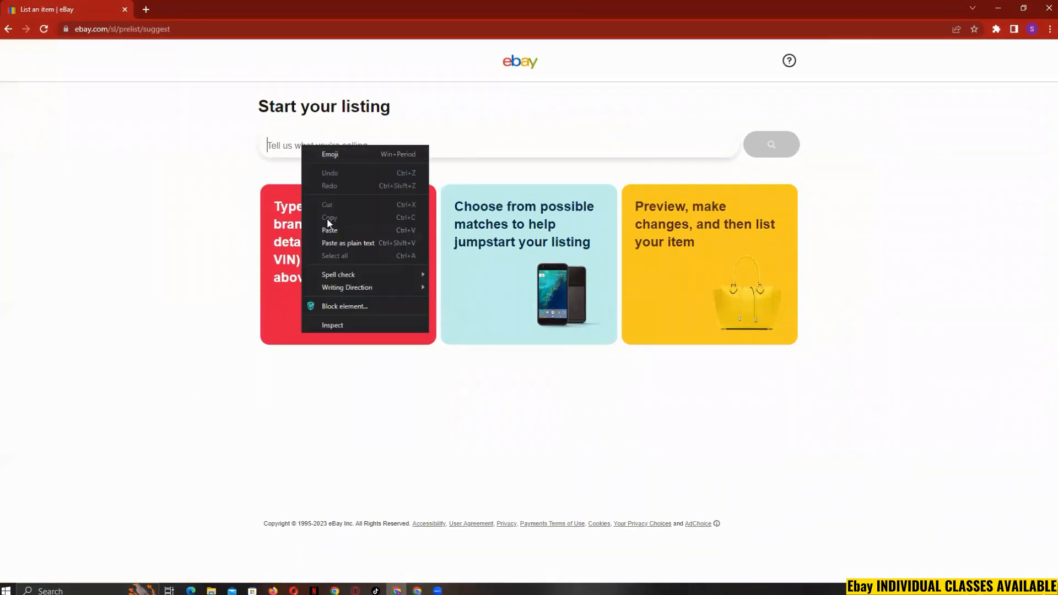
{"action": "left_click", "coordinate": [329, 230]}
{"action": "left_click", "coordinate": [788, 146]}
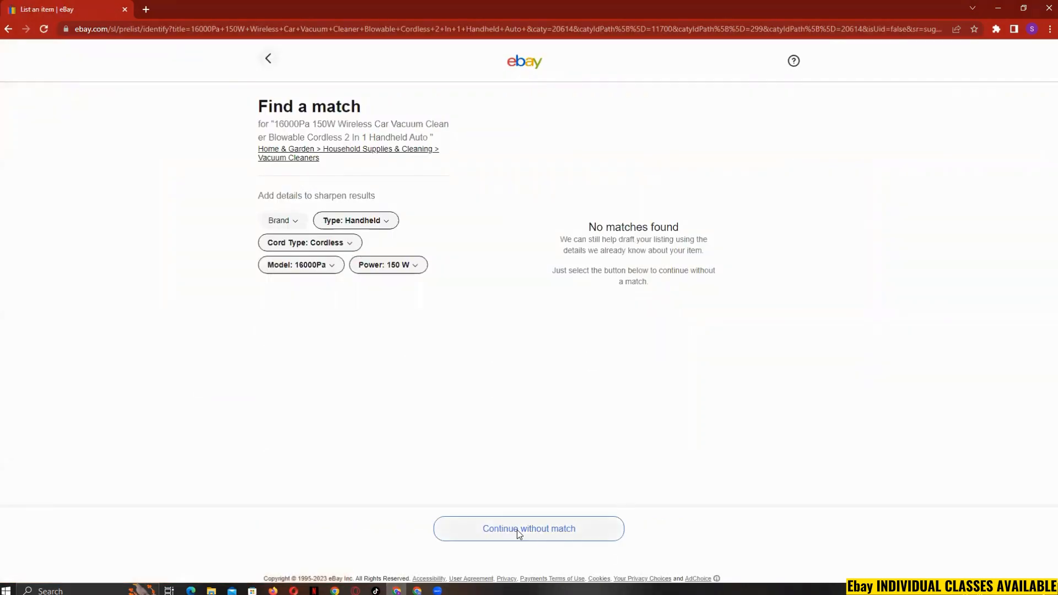
Step: Continue without a product match, set the item condition to New and proceed to the listing form
{"action": "left_click", "coordinate": [553, 531]}
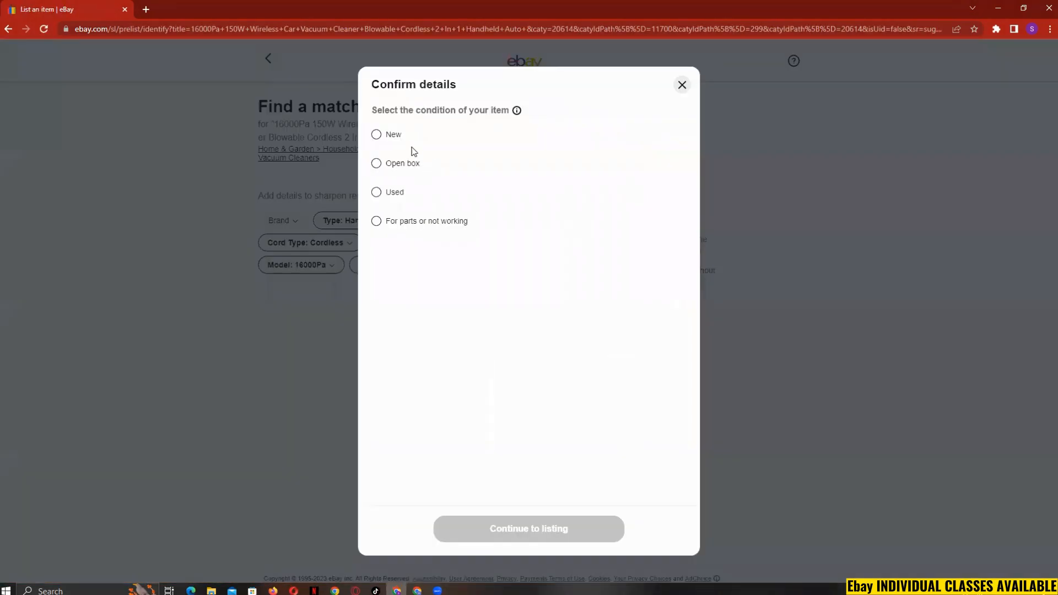
{"action": "left_click", "coordinate": [377, 135]}
{"action": "left_click", "coordinate": [540, 529]}
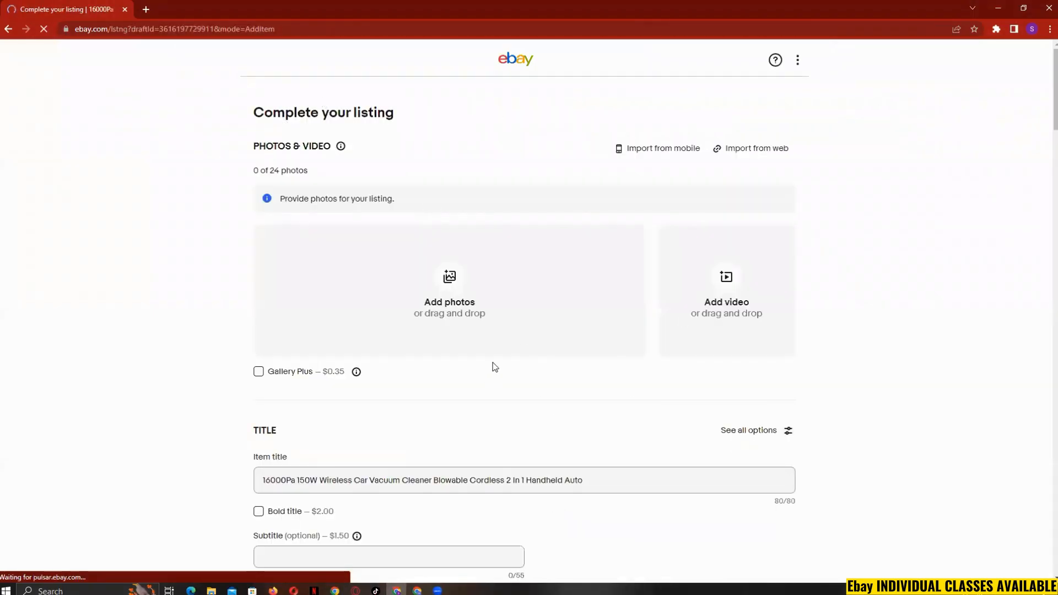
Step: Show all formatting options for the listing's description instead of keeping simple formatting
{"action": "scroll", "coordinate": [494, 366], "scroll_direction": "down", "scroll_amount": 6}
{"action": "scroll", "coordinate": [495, 367], "scroll_direction": "down", "scroll_amount": 17}
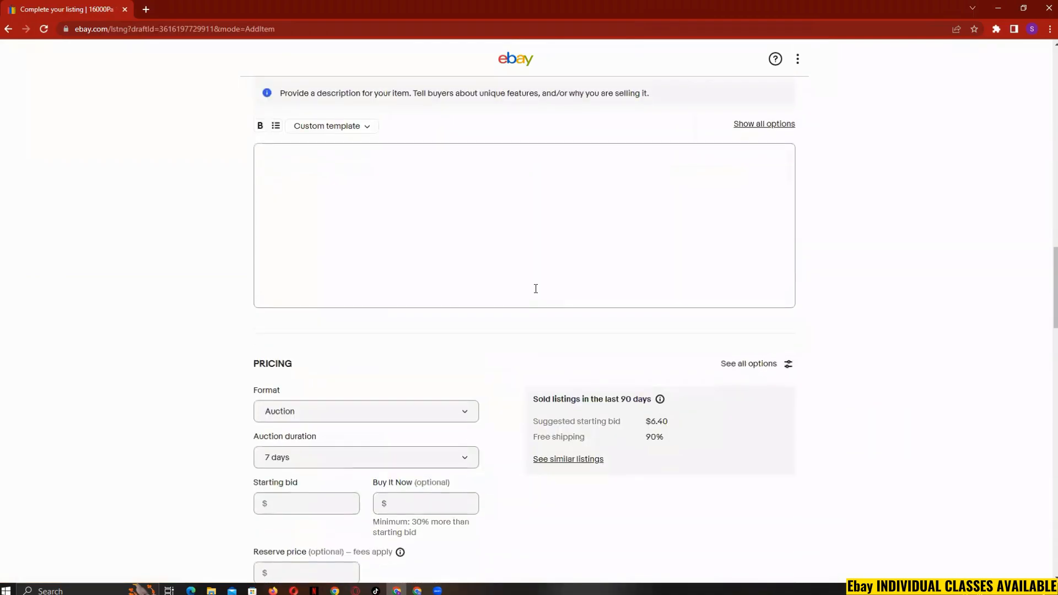
{"action": "scroll", "coordinate": [325, 194], "scroll_direction": "up", "scroll_amount": 1}
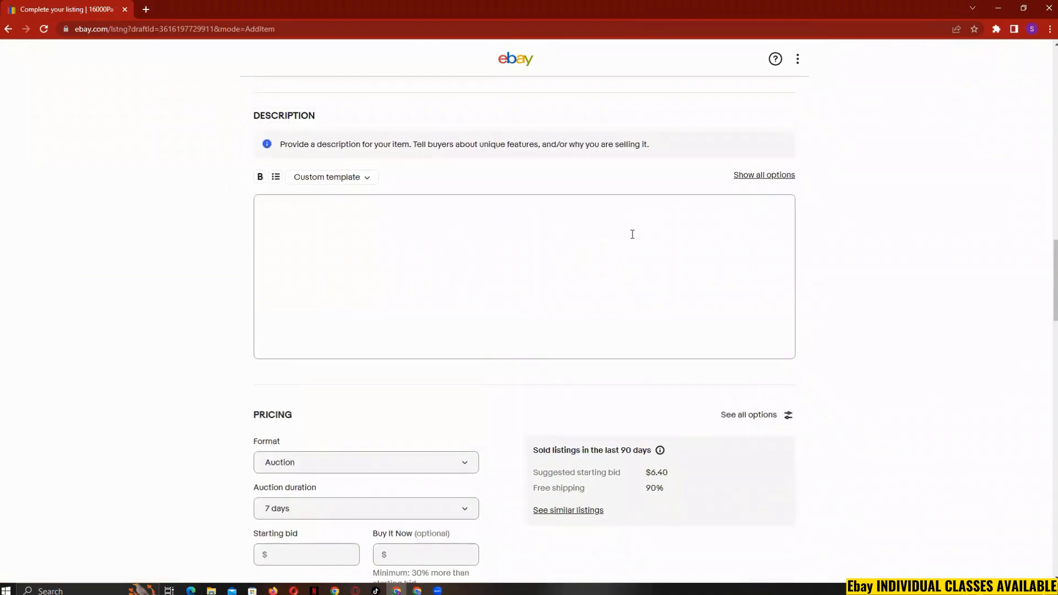
{"action": "left_click", "coordinate": [763, 176]}
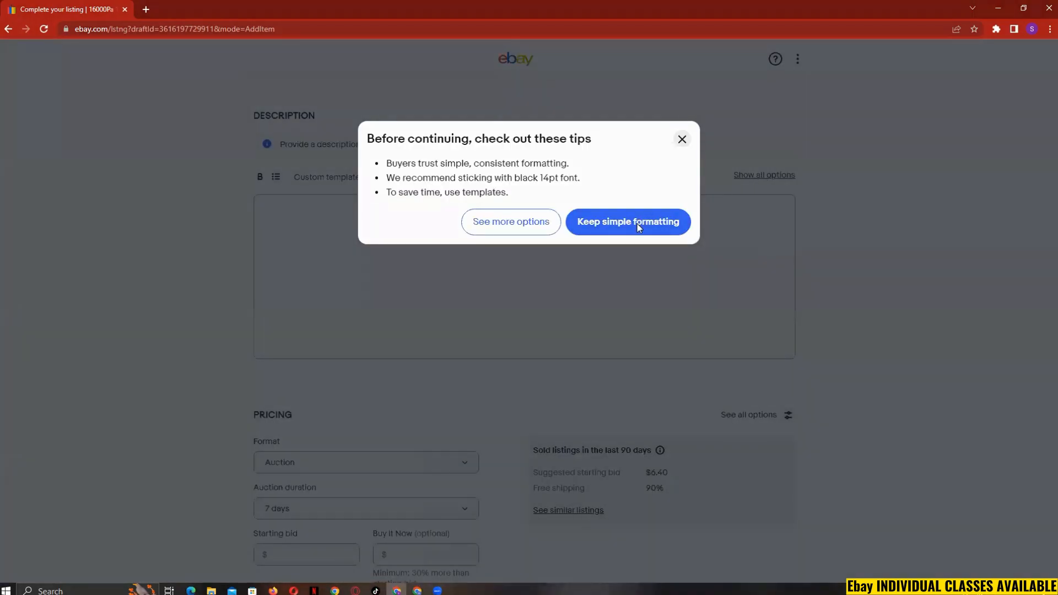
{"action": "left_click", "coordinate": [519, 221]}
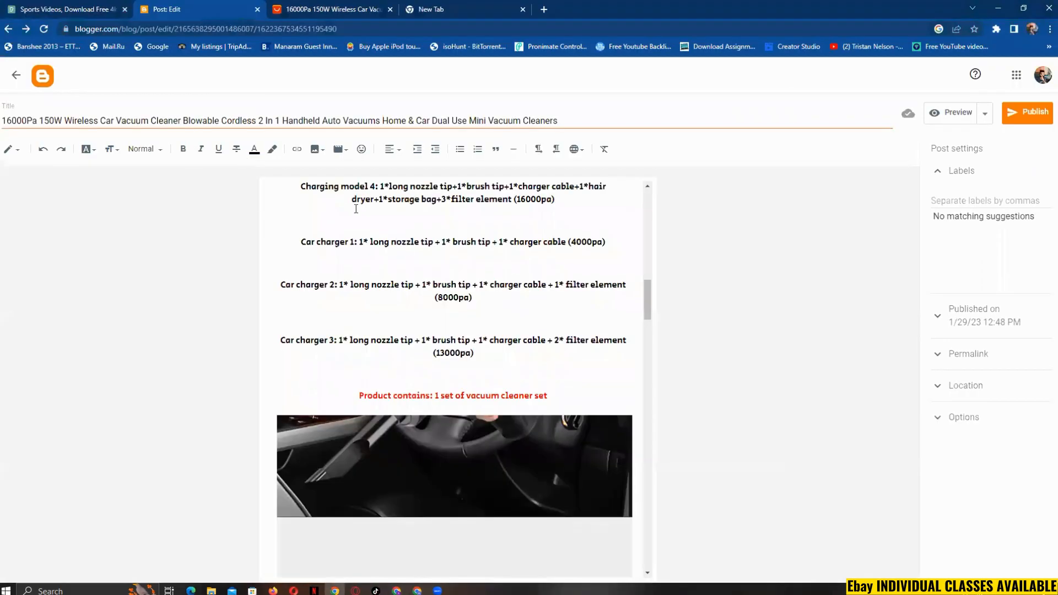
Step: Change the Blogger vacuum cleaner post from compose view to HTML view
{"action": "scroll", "coordinate": [356, 209], "scroll_direction": "up", "scroll_amount": 4}
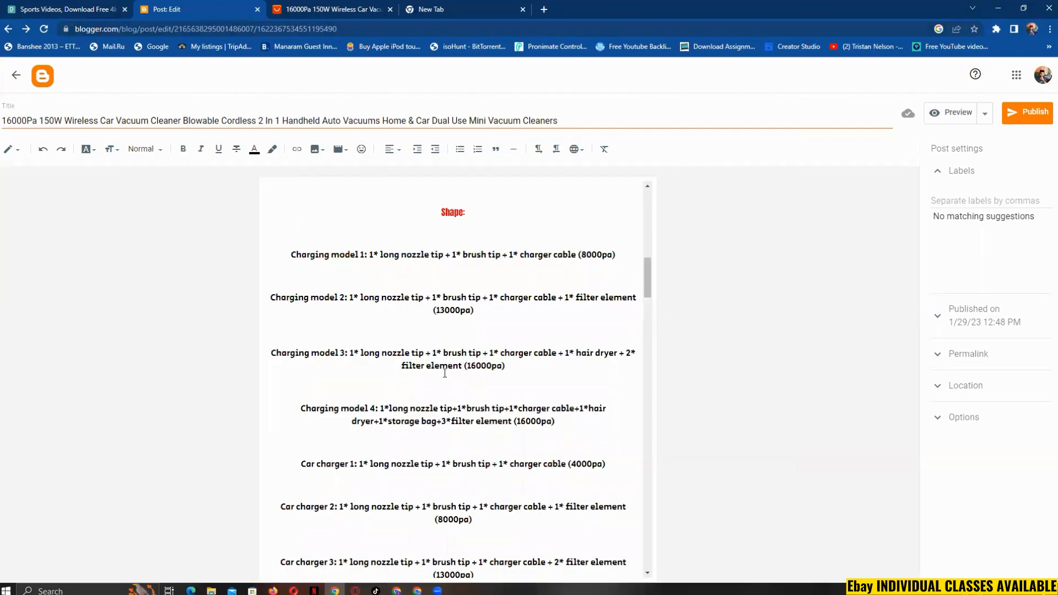
{"action": "left_click", "coordinate": [17, 154]}
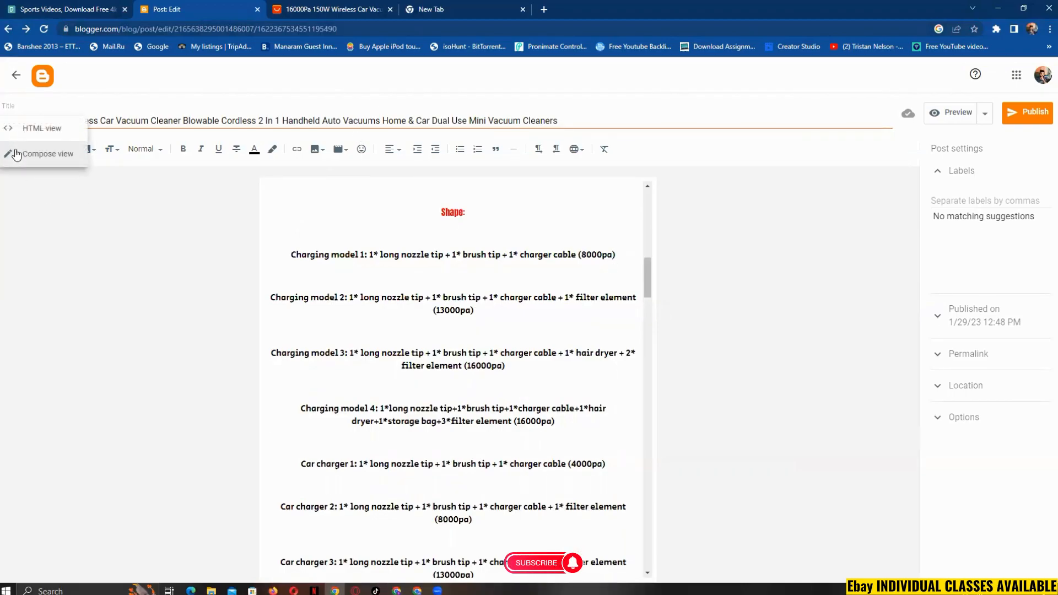
{"action": "left_click", "coordinate": [34, 130]}
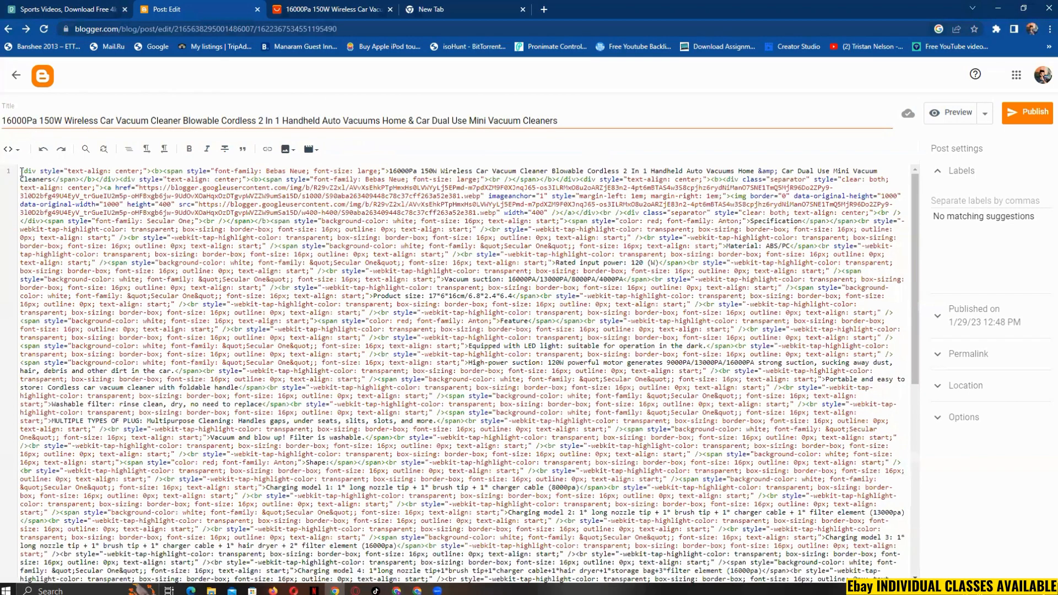
Step: Select the post's entire HTML code from beginning to end and copy it
{"action": "key", "text": "ctrl+a"}
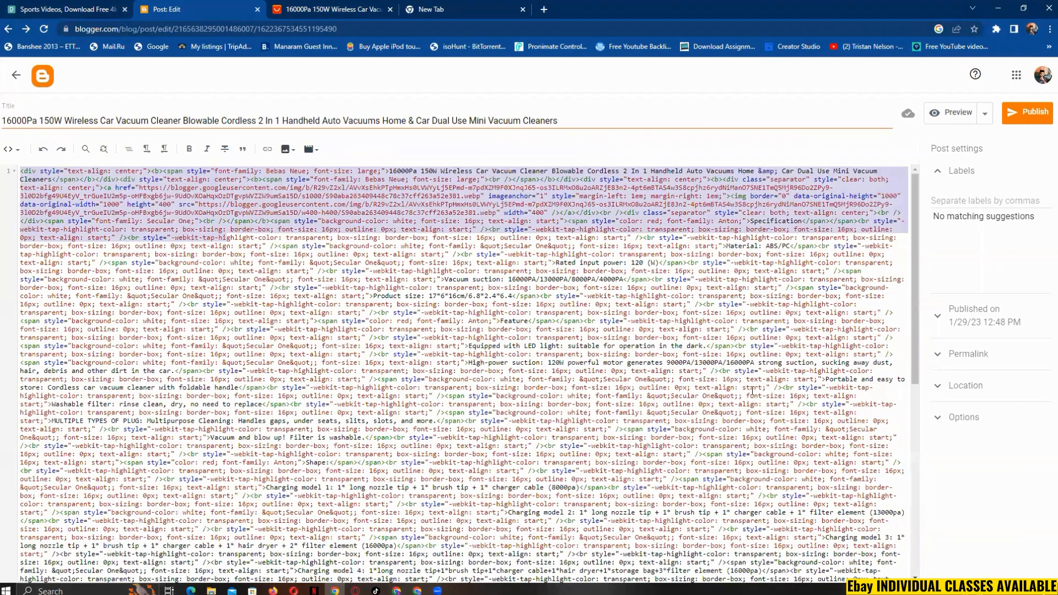
{"action": "scroll", "coordinate": [753, 391], "scroll_direction": "down", "scroll_amount": 5}
{"action": "left_click", "coordinate": [740, 401], "text": "shift"}
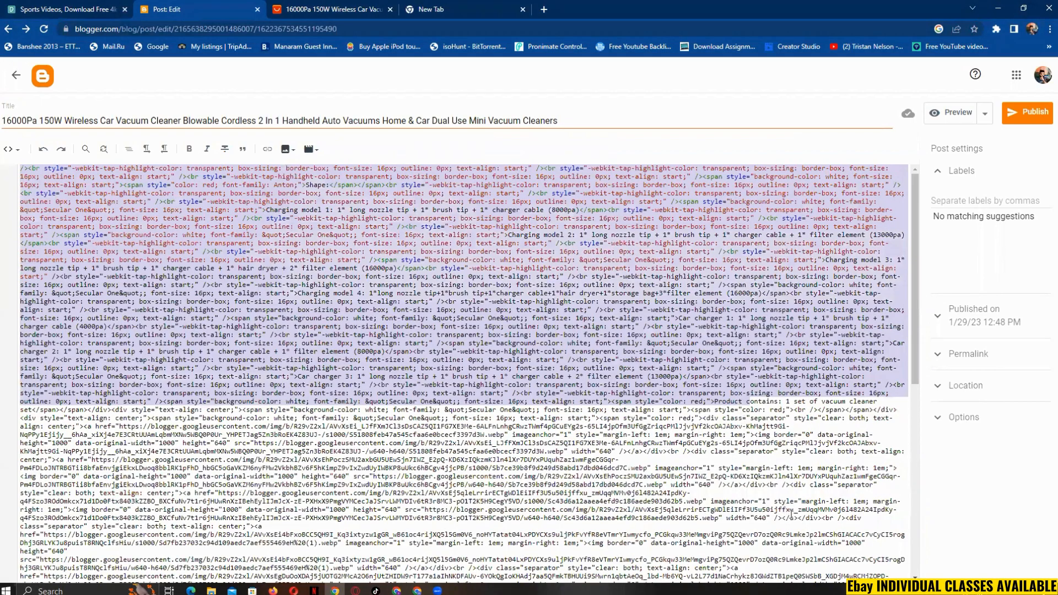
{"action": "left_click_drag", "start_coordinate": [914, 577], "coordinate": [913, 580]}
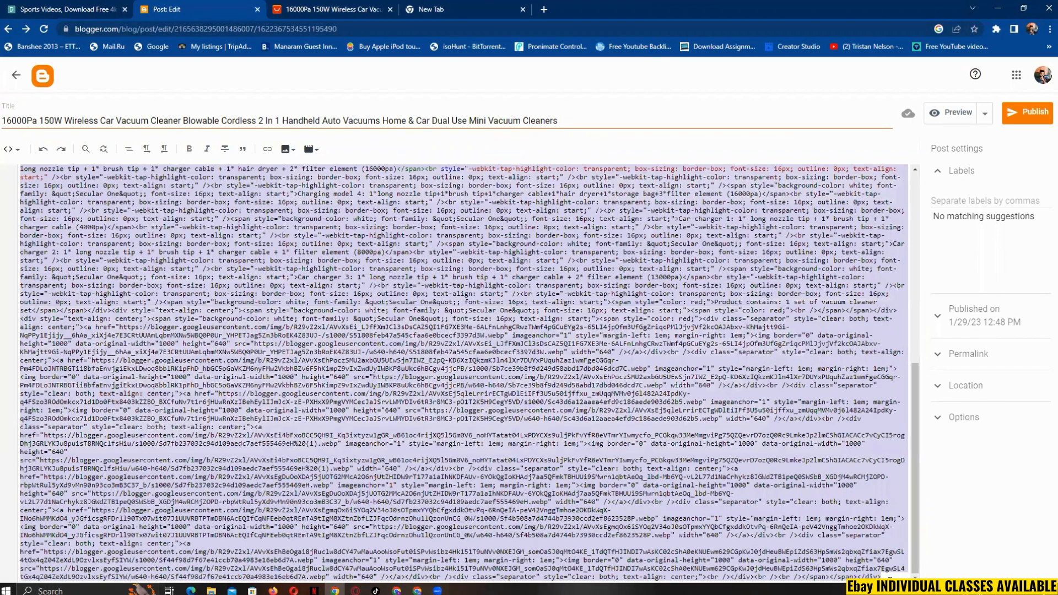
{"action": "right_click", "coordinate": [792, 461]}
{"action": "left_click", "coordinate": [799, 327]}
Step: Switch to the eBay listing, paste the copied HTML code into the description and turn off Show HTML Code
{"action": "key", "text": "alt+Tab"}
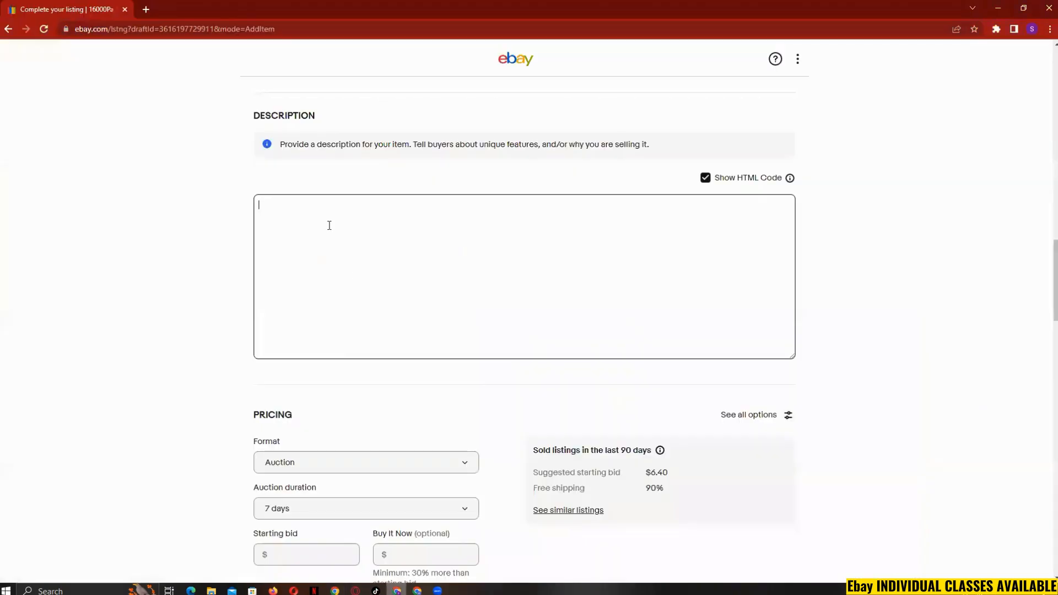
{"action": "right_click", "coordinate": [290, 211]}
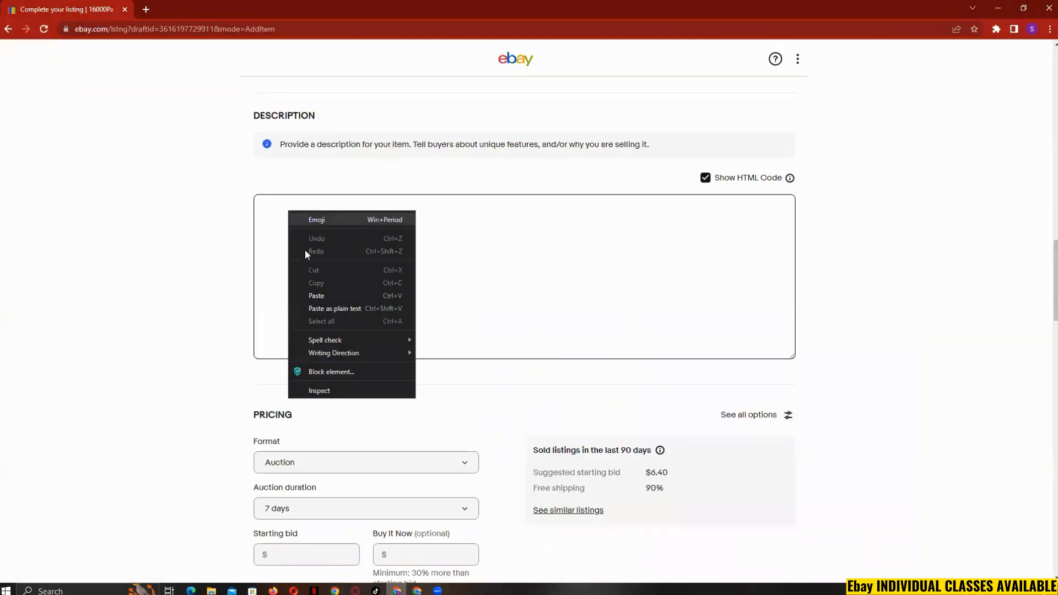
{"action": "left_click", "coordinate": [320, 293]}
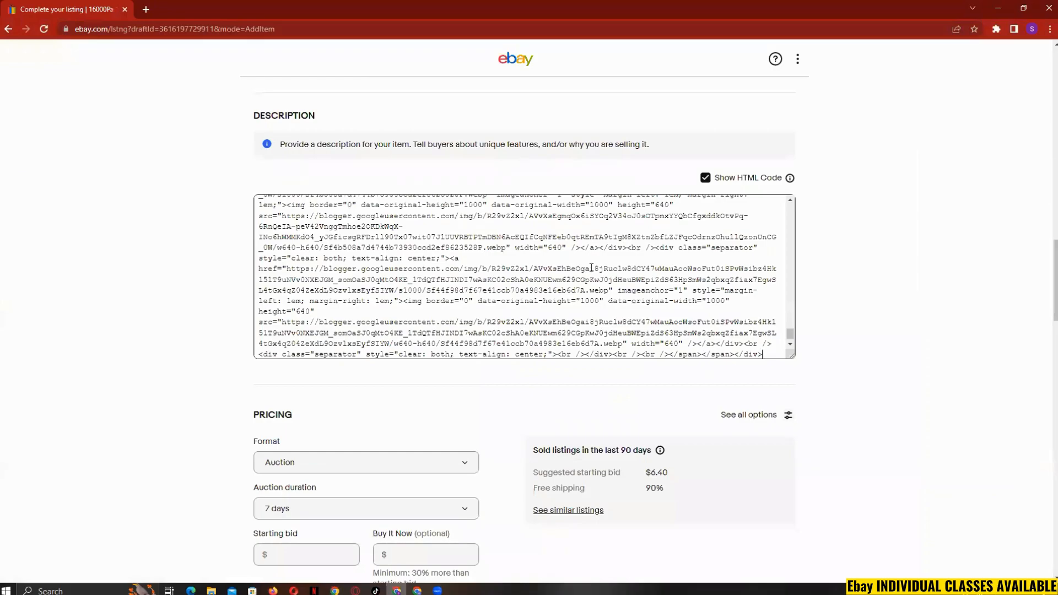
{"action": "left_click", "coordinate": [705, 179]}
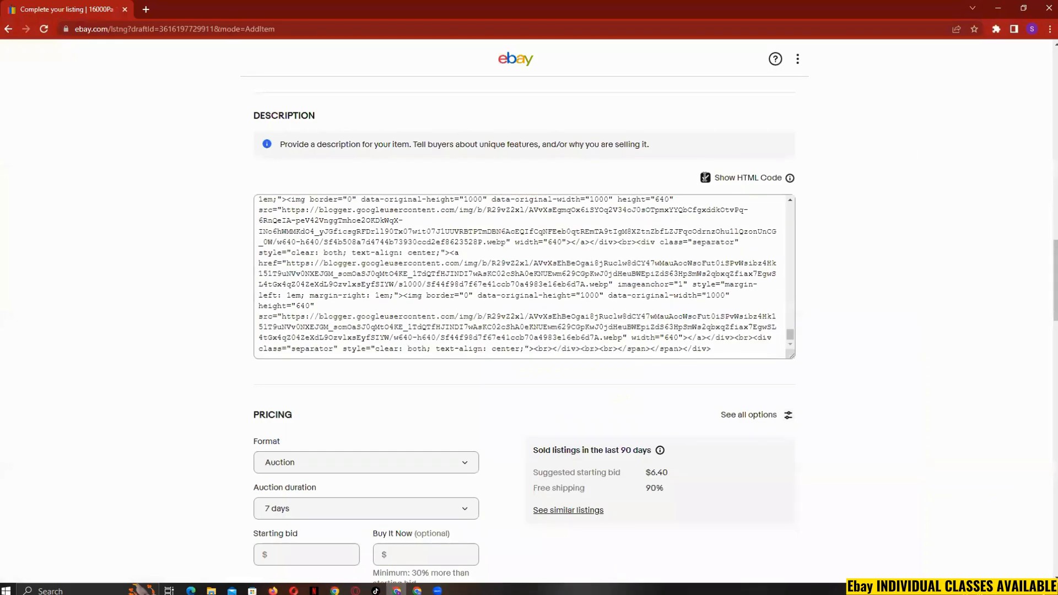
{"action": "left_click", "coordinate": [705, 141]}
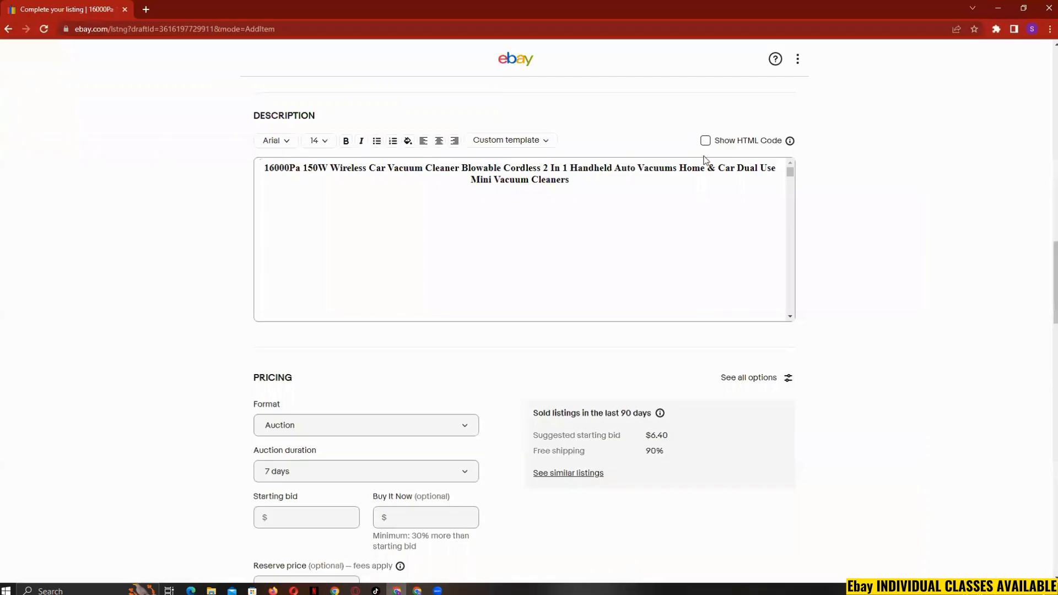
Step: Examine the rendered listing description from the heading through the specification, feature and shape sections to the product images
{"action": "scroll", "coordinate": [695, 230], "scroll_direction": "up", "scroll_amount": 3}
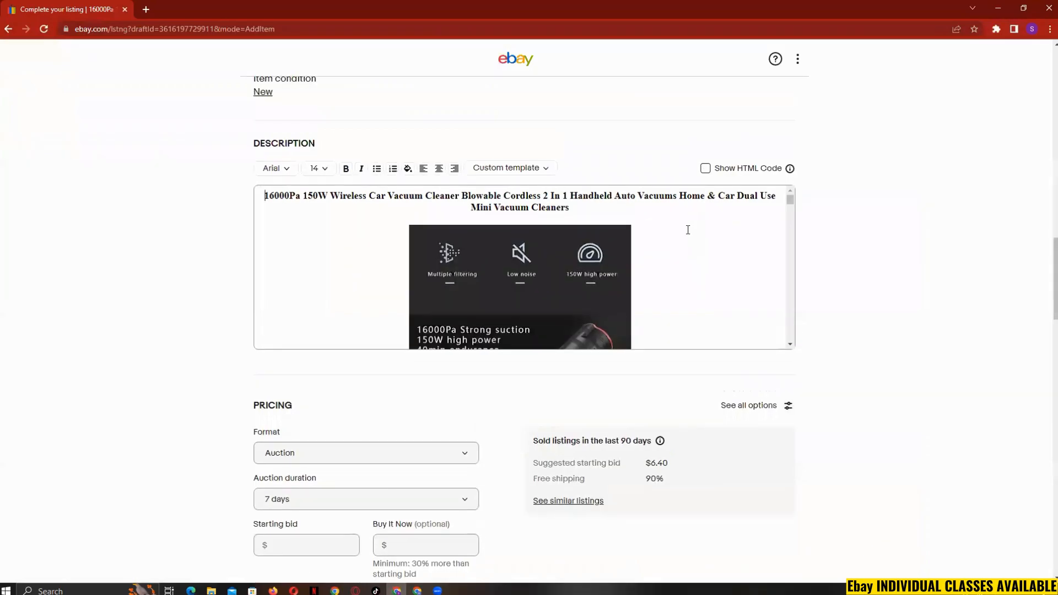
{"action": "scroll", "coordinate": [661, 370], "scroll_direction": "down", "scroll_amount": 5}
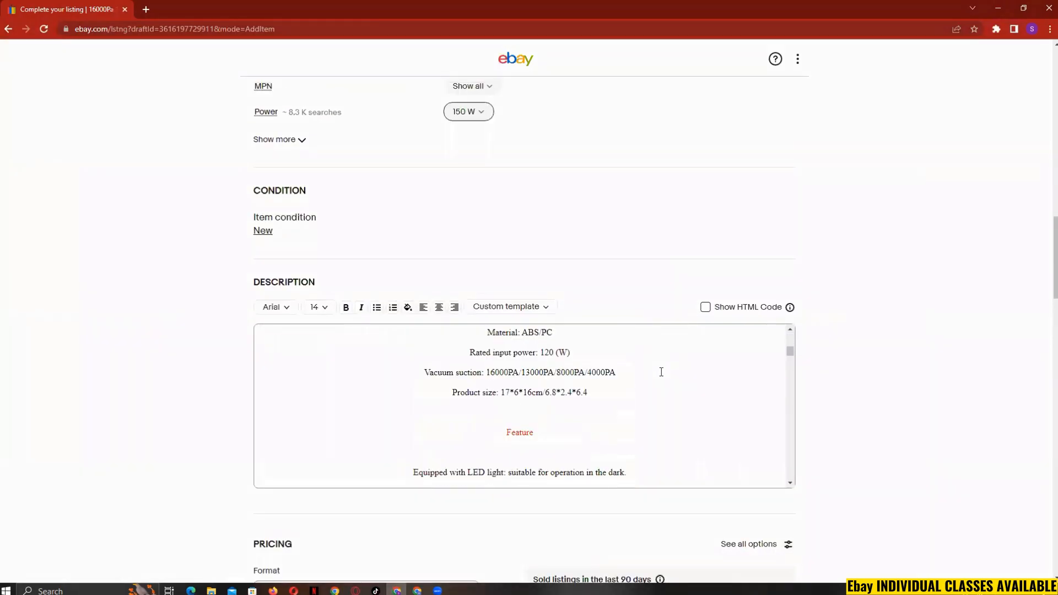
{"action": "scroll", "coordinate": [598, 397], "scroll_direction": "down", "scroll_amount": 5}
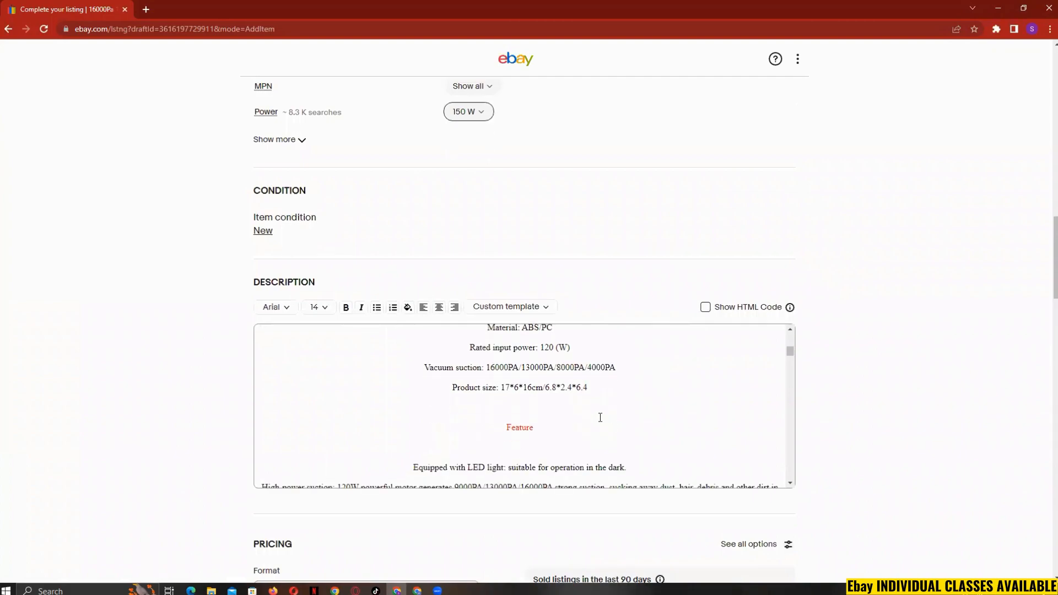
{"action": "scroll", "coordinate": [600, 417], "scroll_direction": "down", "scroll_amount": 2}
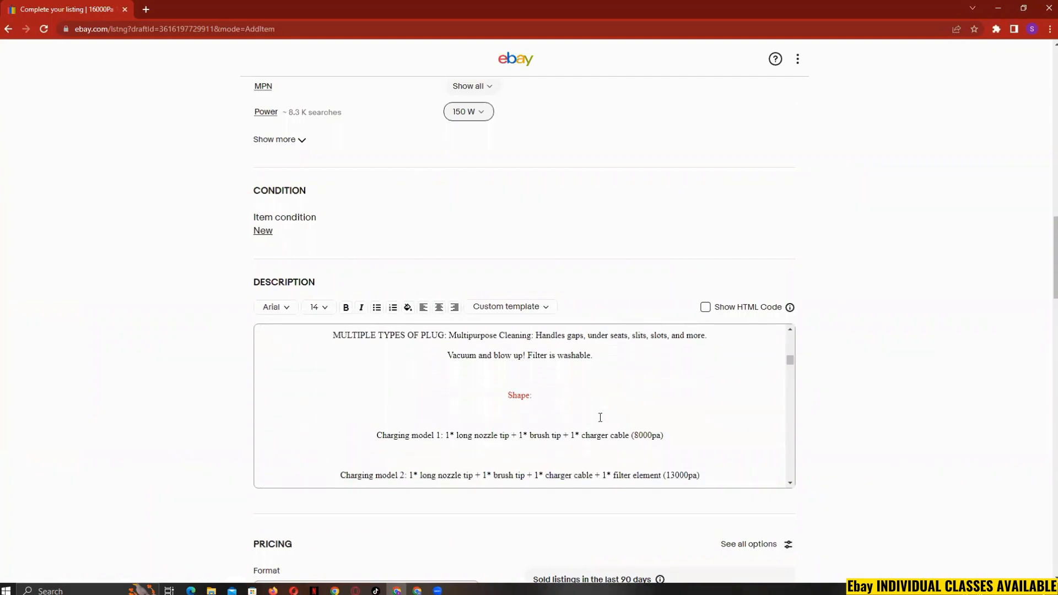
{"action": "scroll", "coordinate": [601, 417], "scroll_direction": "down", "scroll_amount": 5}
{"action": "scroll", "coordinate": [601, 418], "scroll_direction": "down", "scroll_amount": 1}
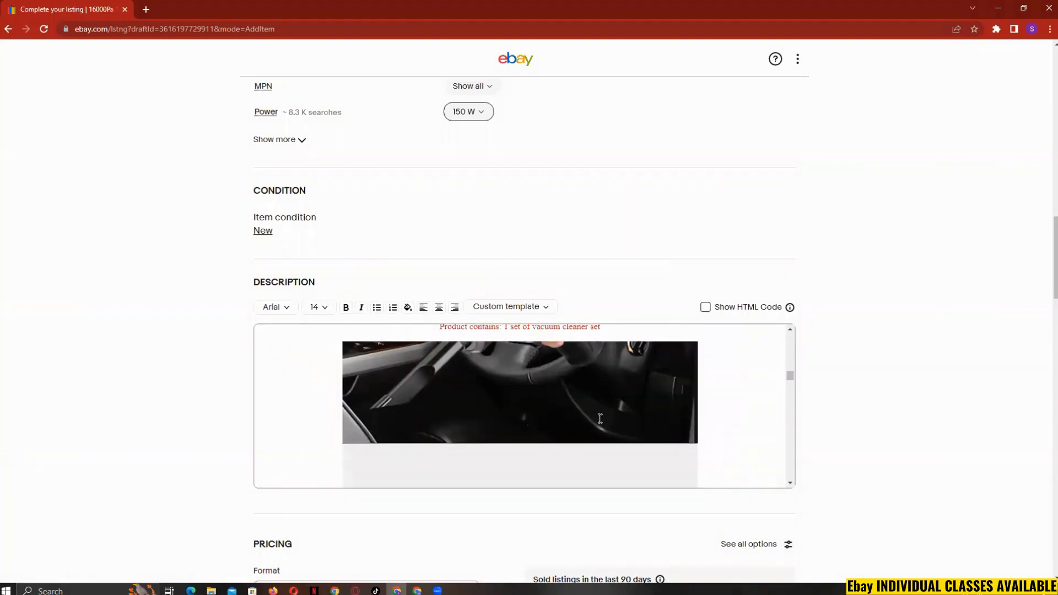
Step: Examine the product images in the rendered eBay listing description and check the description again from its heading
{"action": "scroll", "coordinate": [601, 419], "scroll_direction": "up", "scroll_amount": 1}
{"action": "scroll", "coordinate": [600, 419], "scroll_direction": "down", "scroll_amount": 3}
{"action": "scroll", "coordinate": [601, 418], "scroll_direction": "down", "scroll_amount": 6}
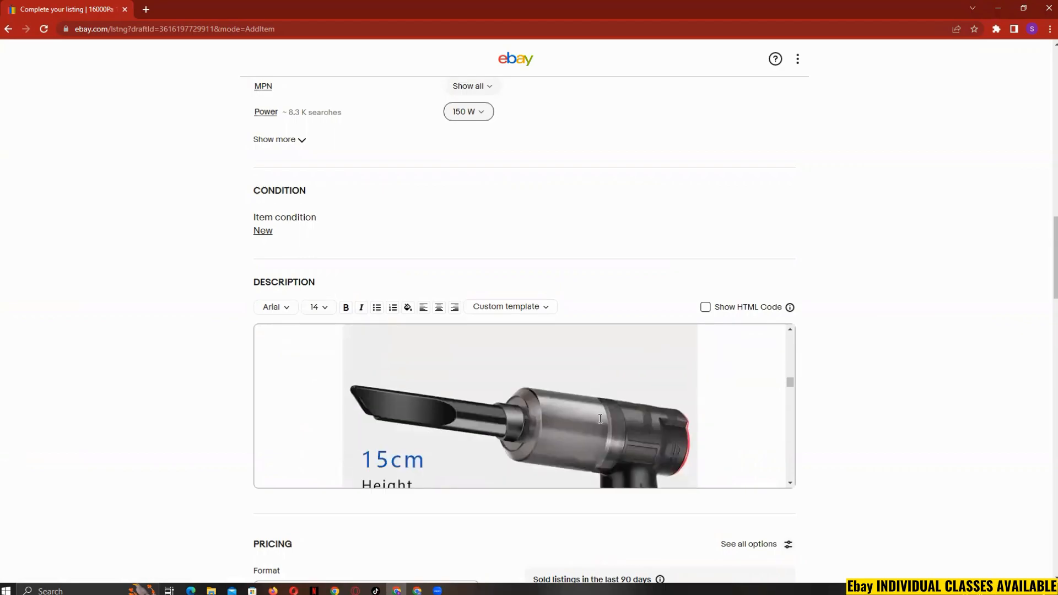
{"action": "scroll", "coordinate": [598, 418], "scroll_direction": "up", "scroll_amount": 8}
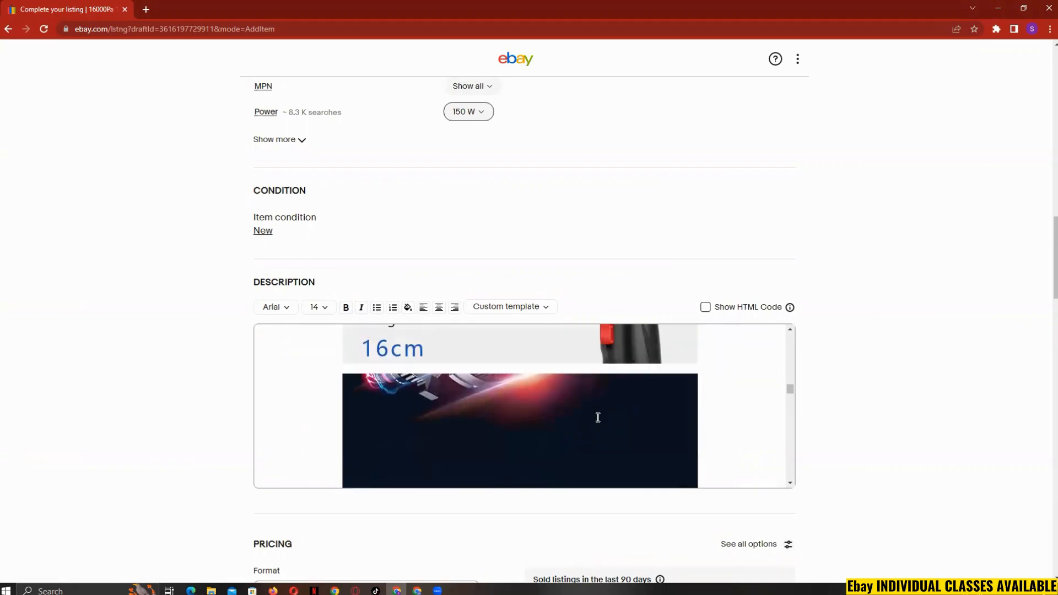
{"action": "scroll", "coordinate": [598, 417], "scroll_direction": "up", "scroll_amount": 5}
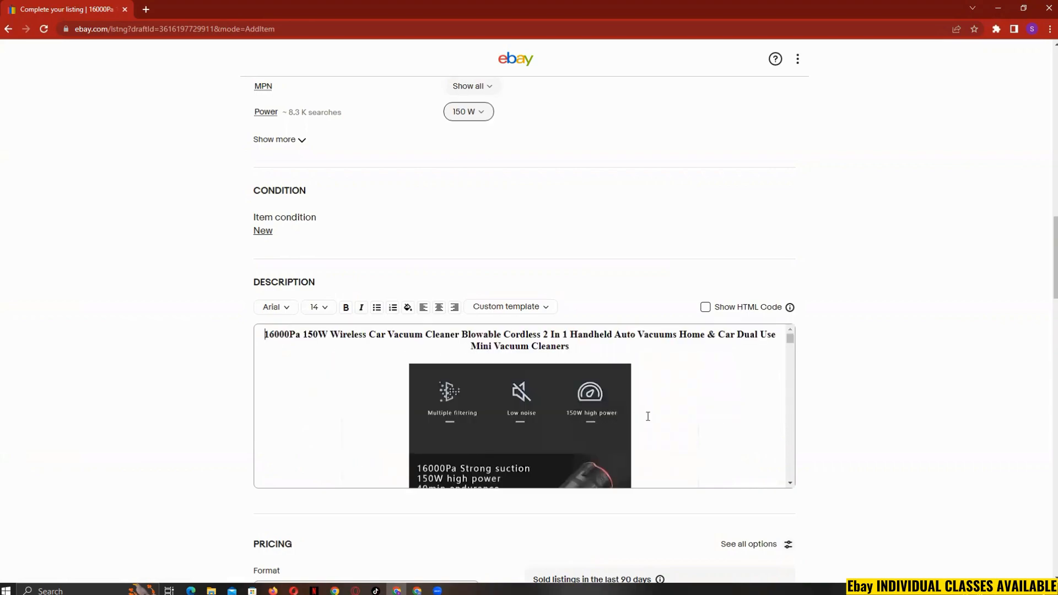
{"action": "scroll", "coordinate": [648, 416], "scroll_direction": "down", "scroll_amount": 10}
{"action": "scroll", "coordinate": [651, 420], "scroll_direction": "down", "scroll_amount": 5}
{"action": "scroll", "coordinate": [650, 419], "scroll_direction": "down", "scroll_amount": 10}
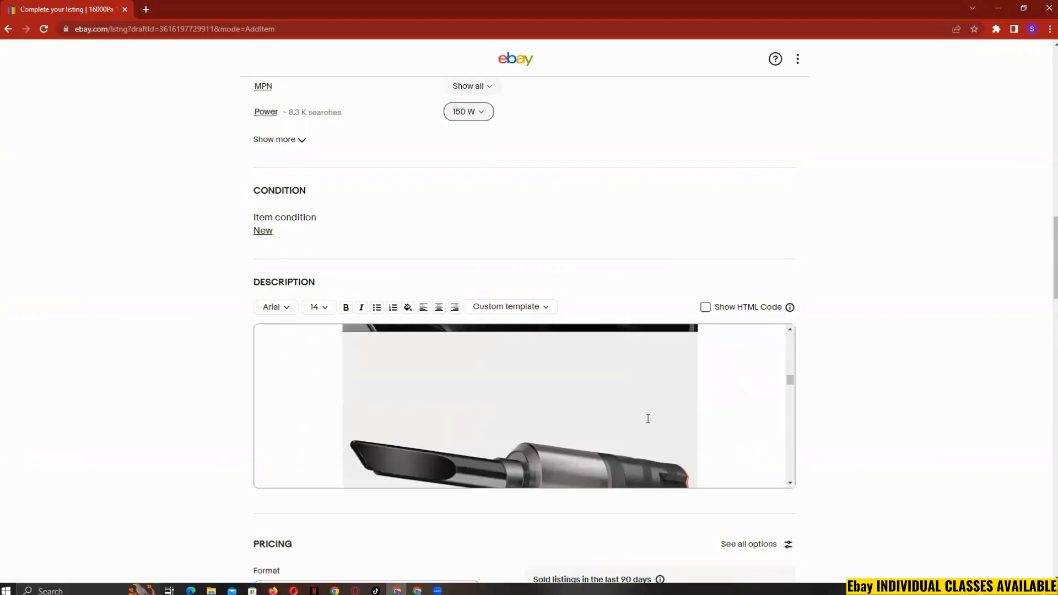
{"action": "scroll", "coordinate": [648, 419], "scroll_direction": "up", "scroll_amount": 20}
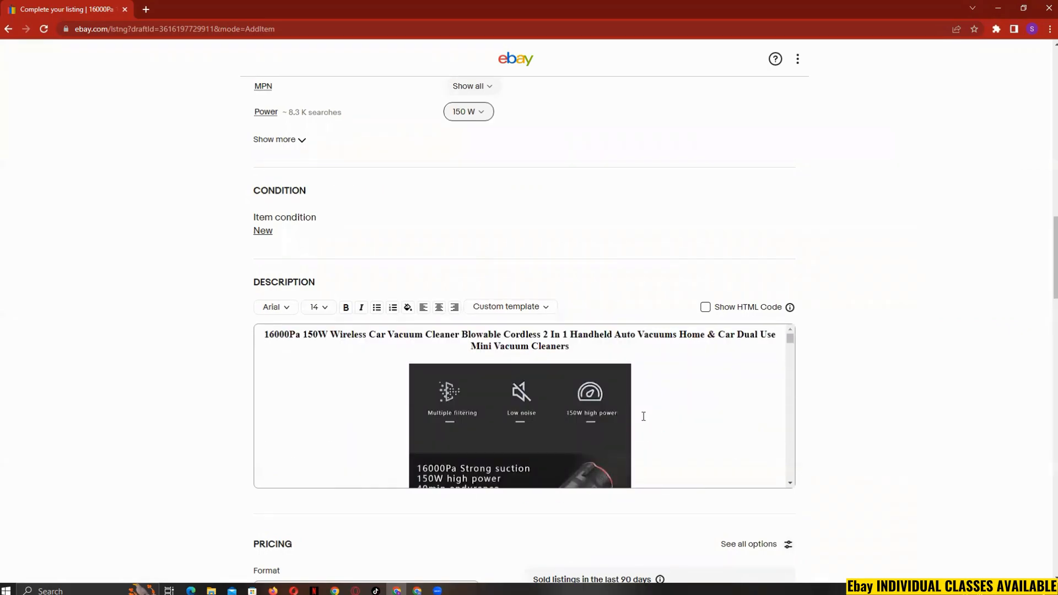
Step: Review the listing's photo and title sections, and read the description through specification, feature, shape and package contents to the product images
{"action": "scroll", "coordinate": [457, 243], "scroll_direction": "up", "scroll_amount": 15}
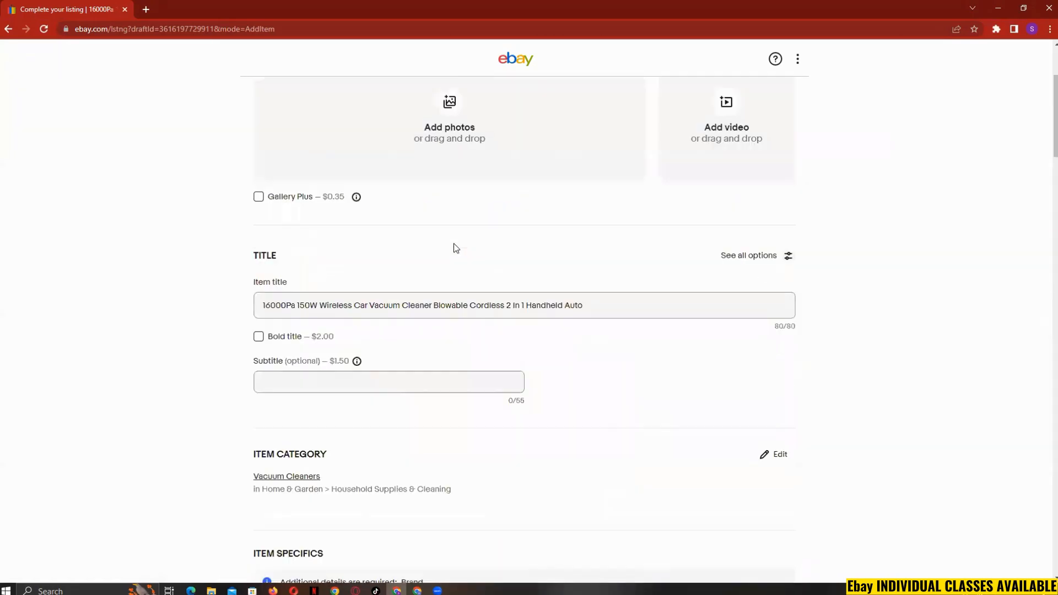
{"action": "scroll", "coordinate": [515, 297], "scroll_direction": "down", "scroll_amount": 8}
{"action": "scroll", "coordinate": [515, 302], "scroll_direction": "up", "scroll_amount": 10}
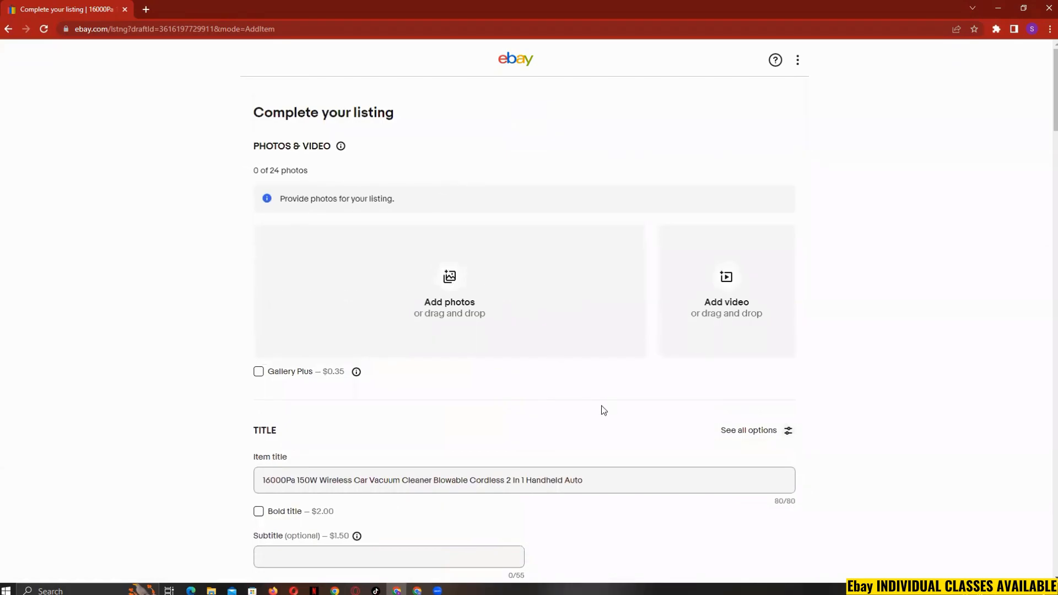
{"action": "scroll", "coordinate": [601, 408], "scroll_direction": "down", "scroll_amount": 18}
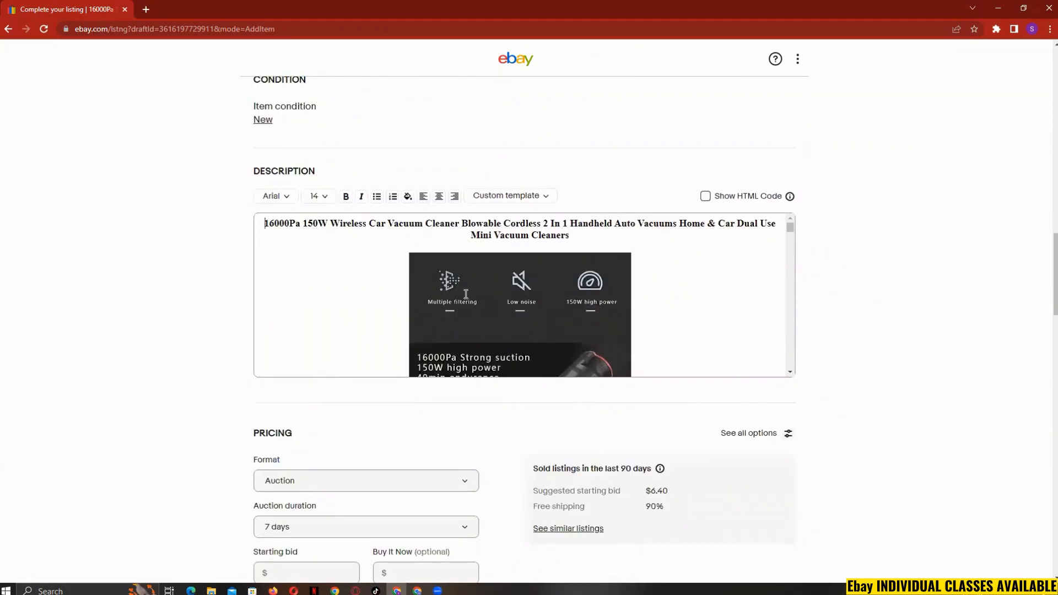
{"action": "scroll", "coordinate": [474, 295], "scroll_direction": "down", "scroll_amount": 3}
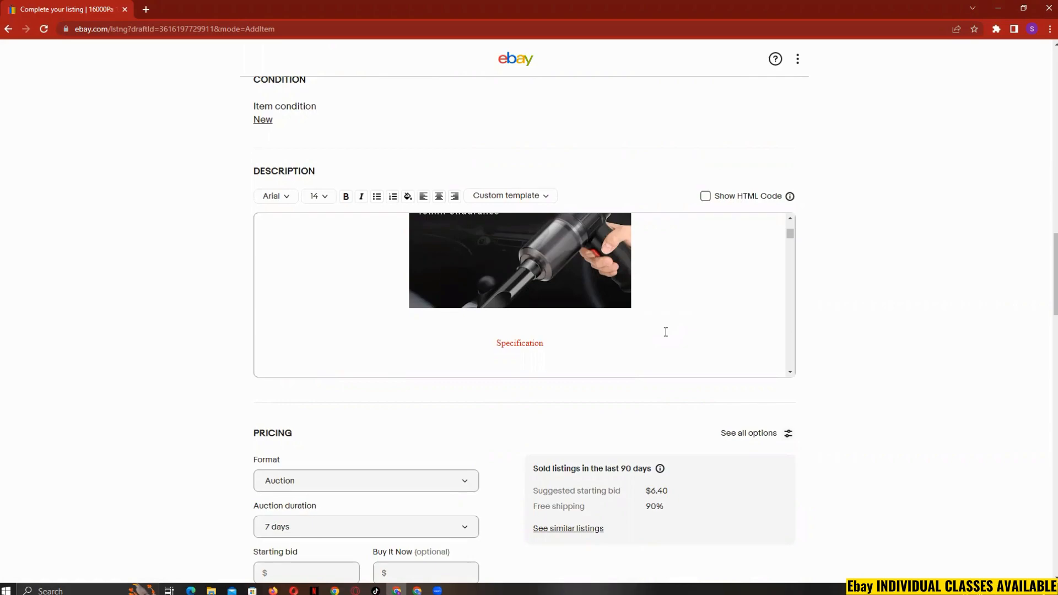
{"action": "scroll", "coordinate": [657, 324], "scroll_direction": "down", "scroll_amount": 3}
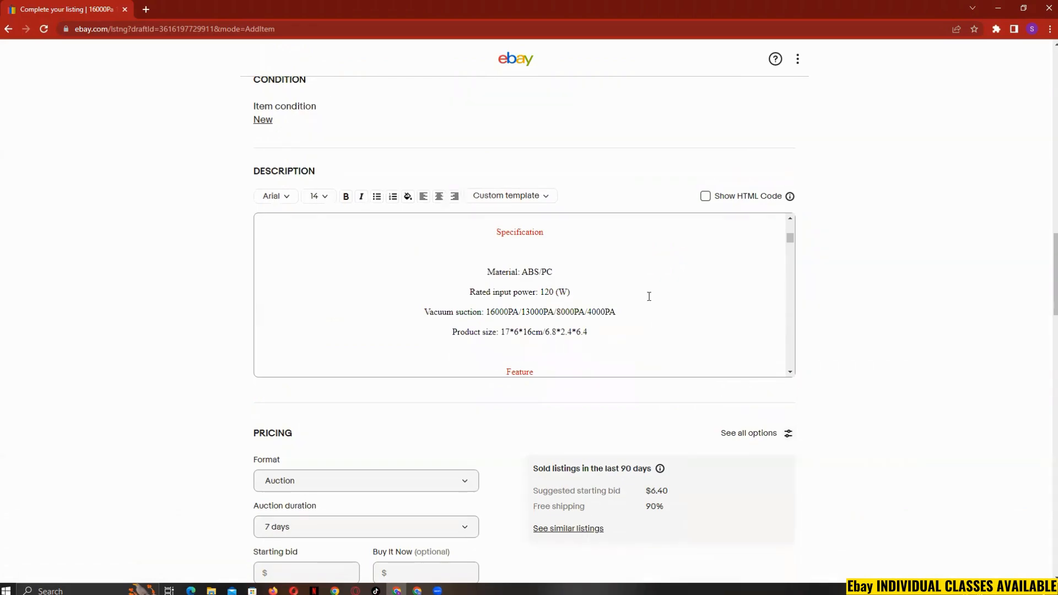
{"action": "scroll", "coordinate": [648, 279], "scroll_direction": "down", "scroll_amount": 4}
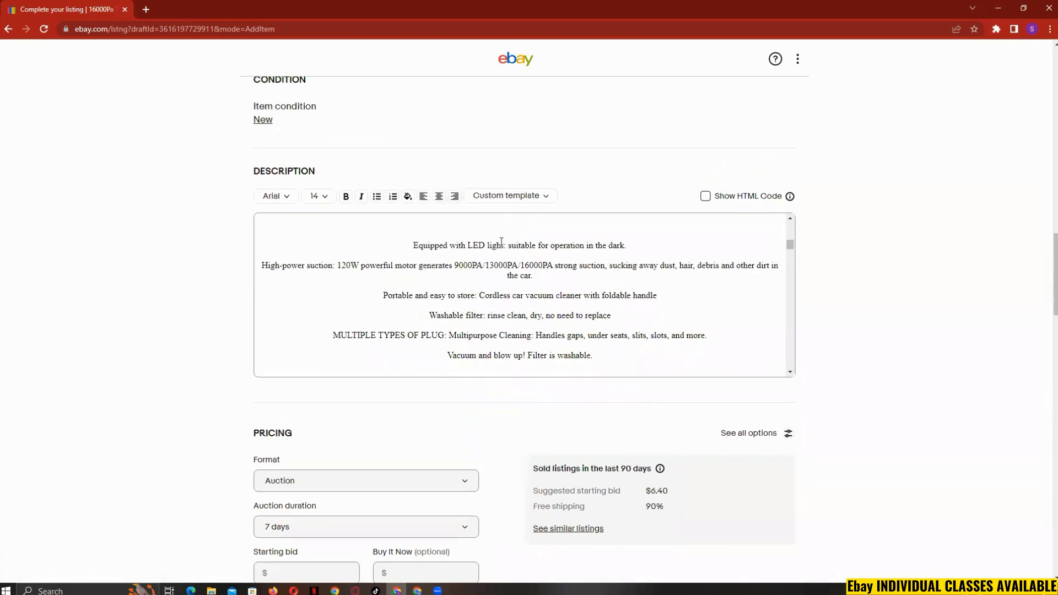
{"action": "scroll", "coordinate": [586, 343], "scroll_direction": "down", "scroll_amount": 2}
{"action": "scroll", "coordinate": [586, 341], "scroll_direction": "down", "scroll_amount": 4}
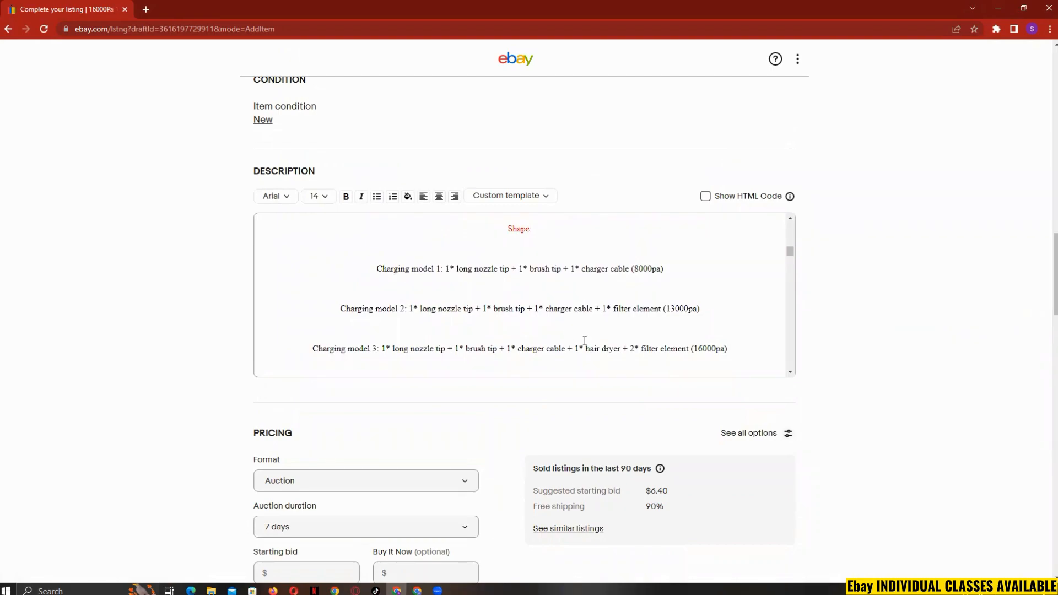
{"action": "scroll", "coordinate": [585, 340], "scroll_direction": "down", "scroll_amount": 6}
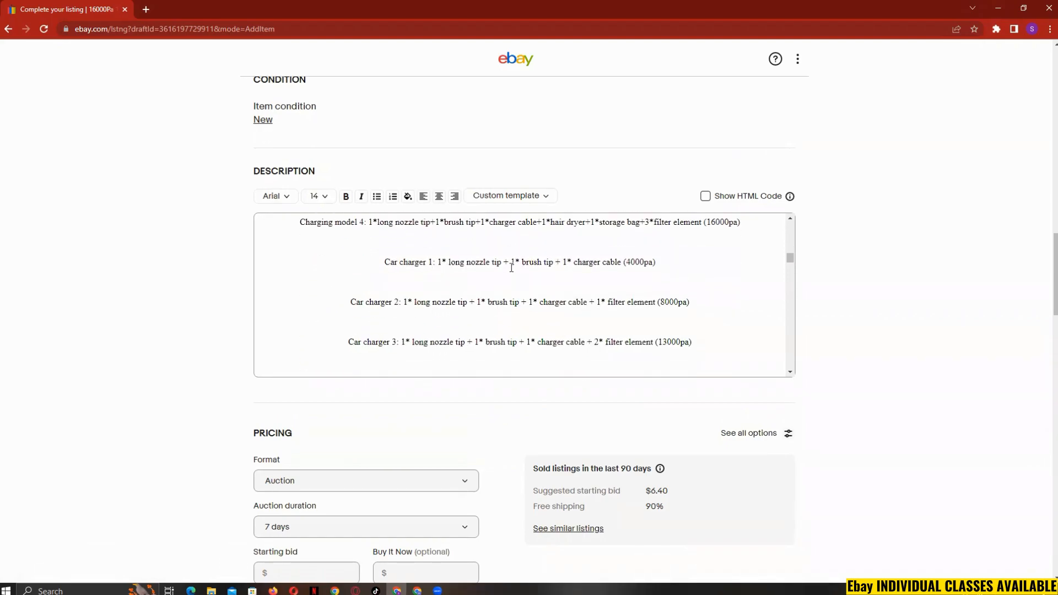
{"action": "scroll", "coordinate": [522, 267], "scroll_direction": "down", "scroll_amount": 3}
{"action": "scroll", "coordinate": [522, 268], "scroll_direction": "down", "scroll_amount": 5}
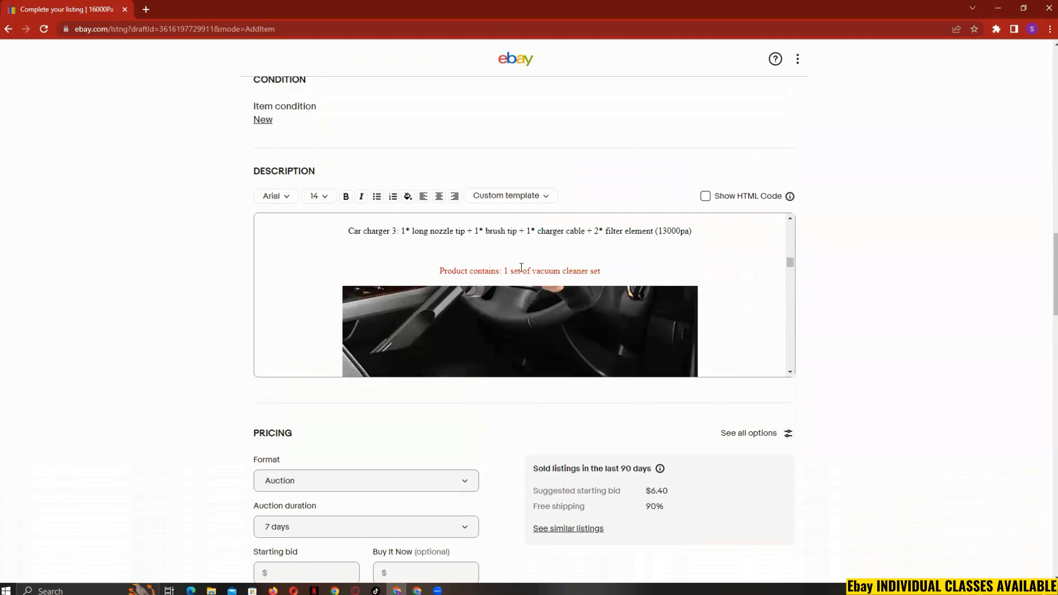
{"action": "scroll", "coordinate": [521, 269], "scroll_direction": "down", "scroll_amount": 1}
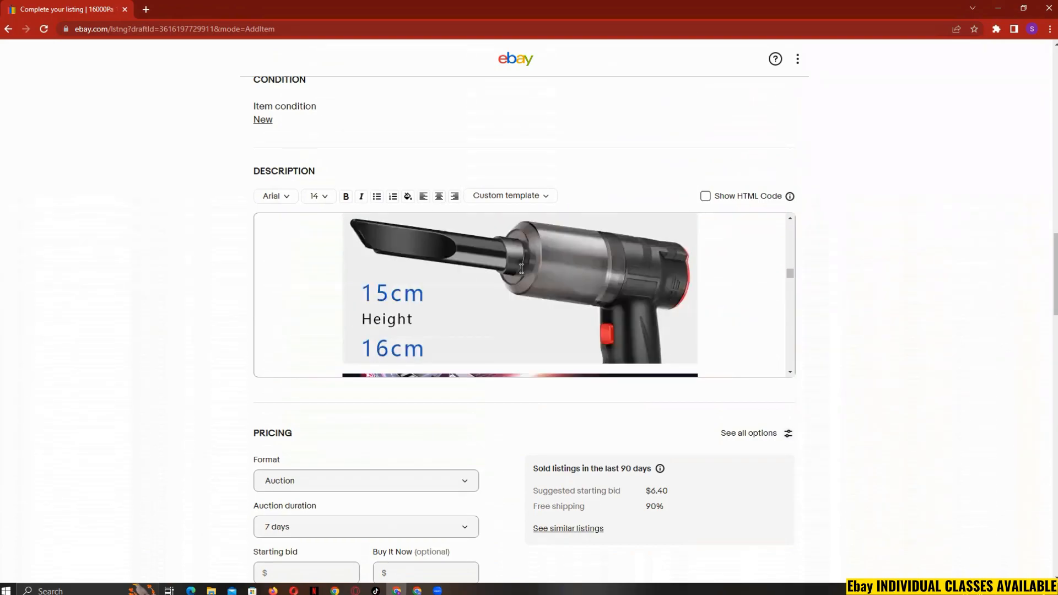